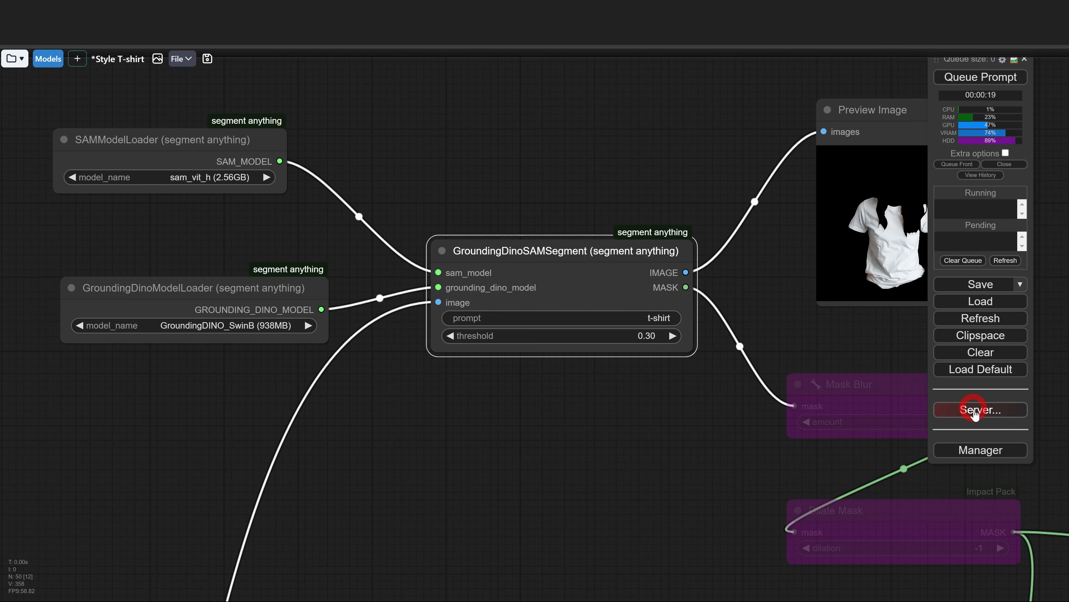
Search the installable custom nodes for "grounding" and open the segment anything pack's repository page
click(977, 450)
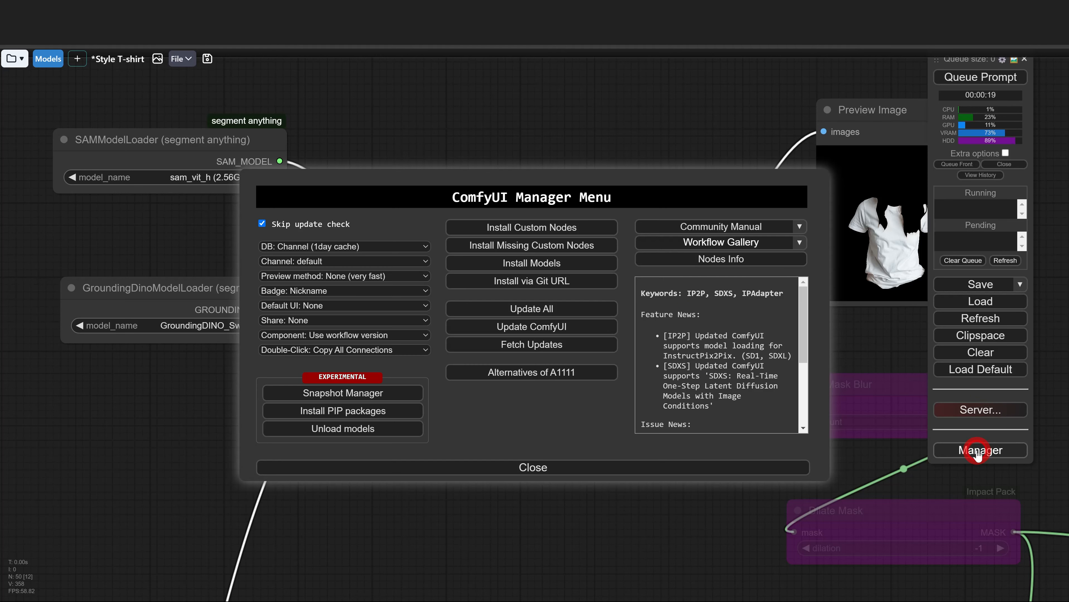
click(518, 230)
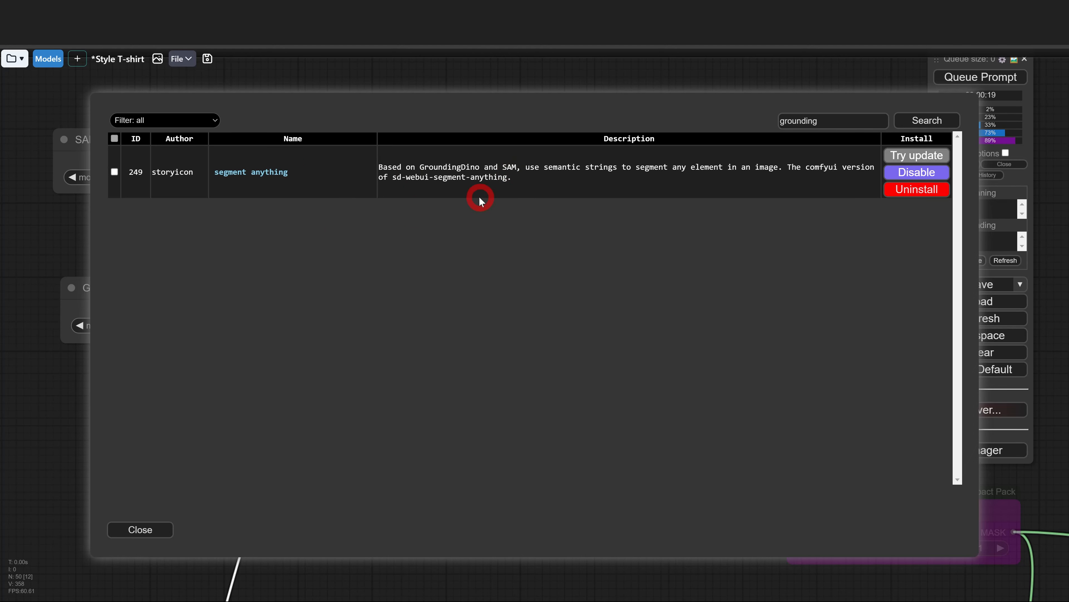
click(248, 179)
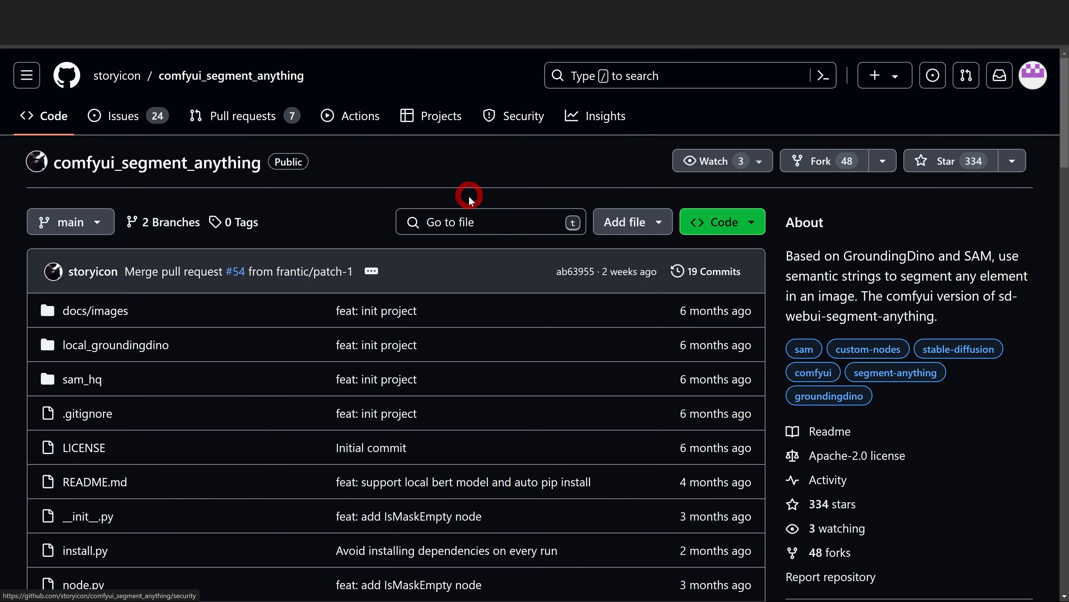
Review the README's download instructions for the bert-base-uncased, GroundingDino and SAM models, and close the custom node manager
scroll(469, 198, down, 15)
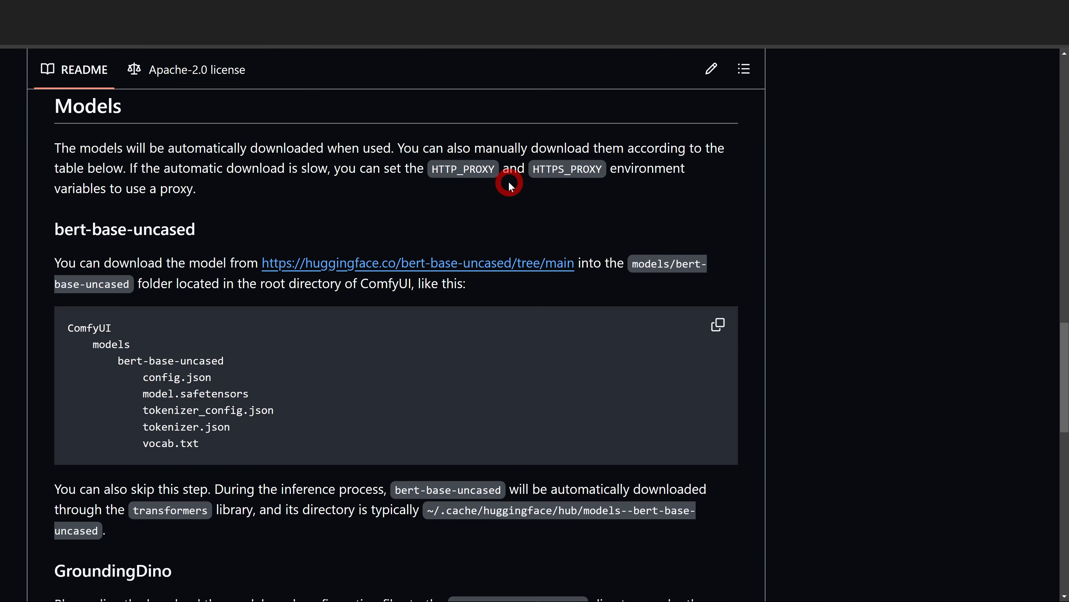
scroll(510, 185, down, 10)
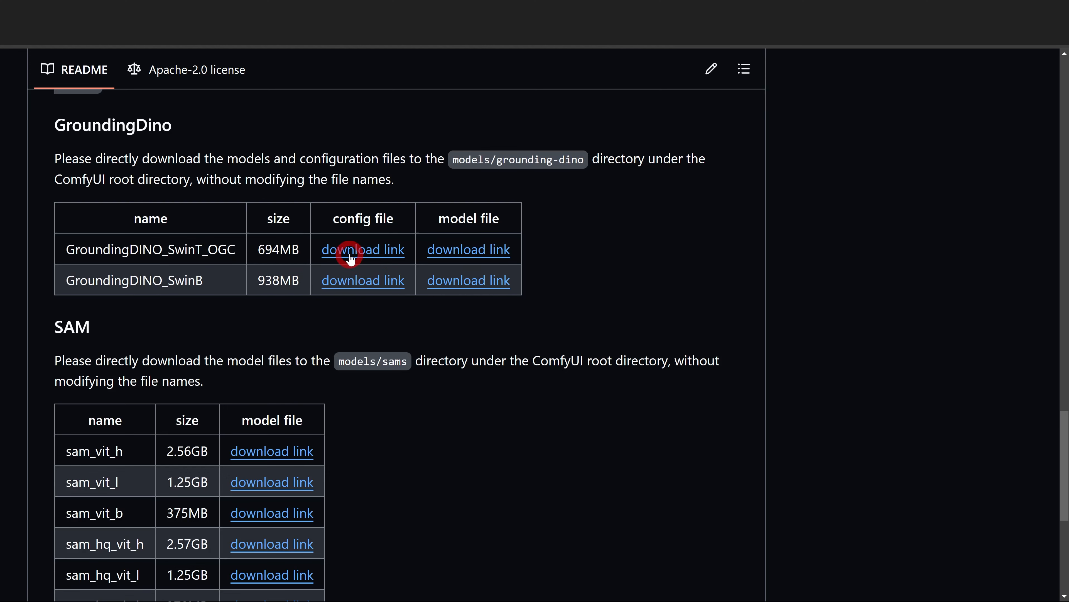
scroll(522, 263, down, 4)
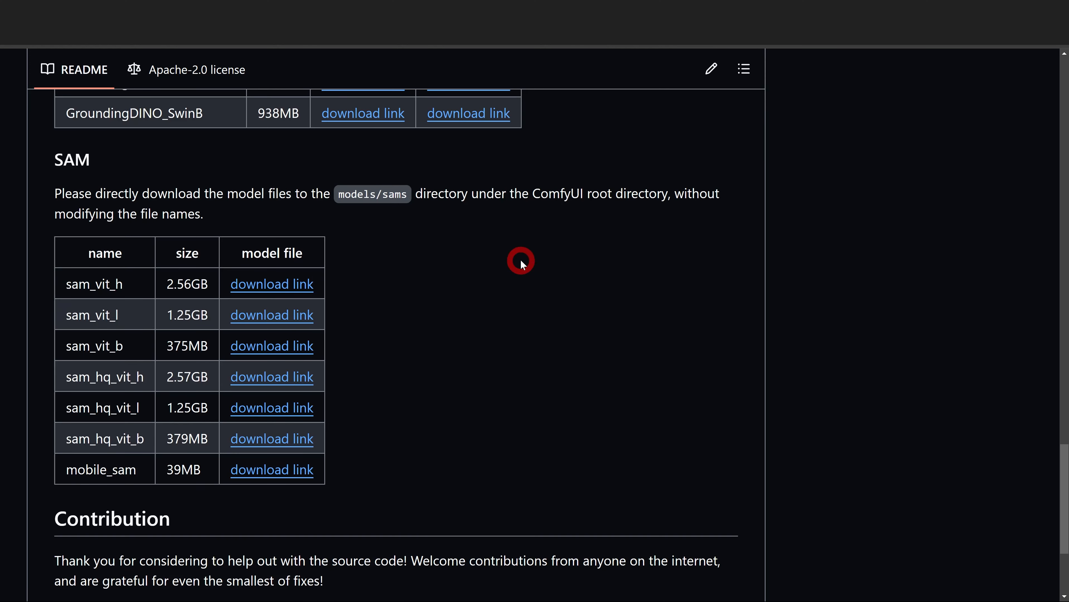
click(290, 346)
scroll(305, 304, up, 3)
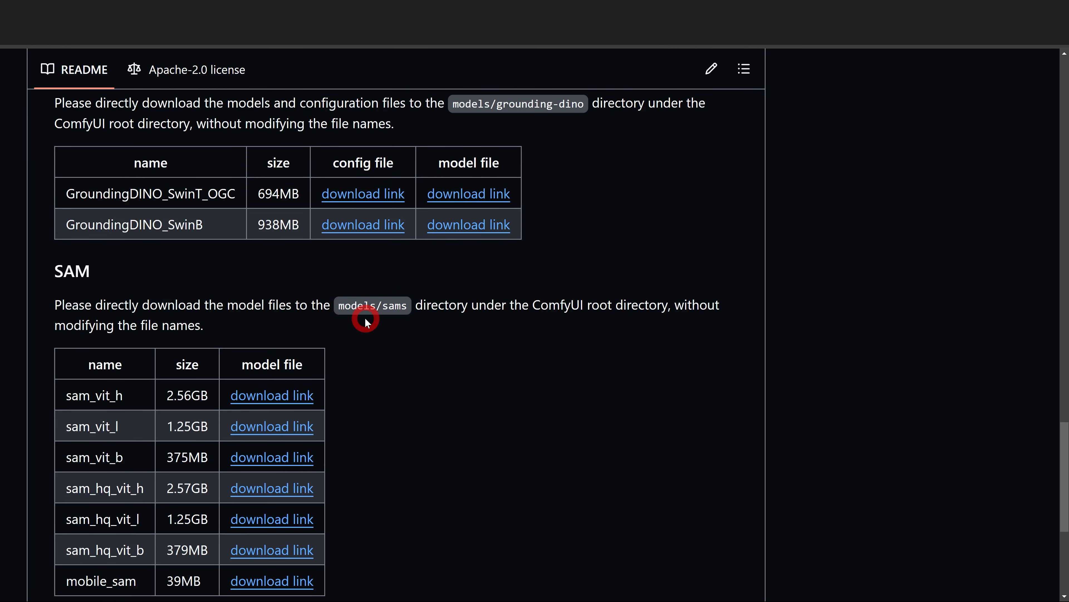
double_click(556, 305)
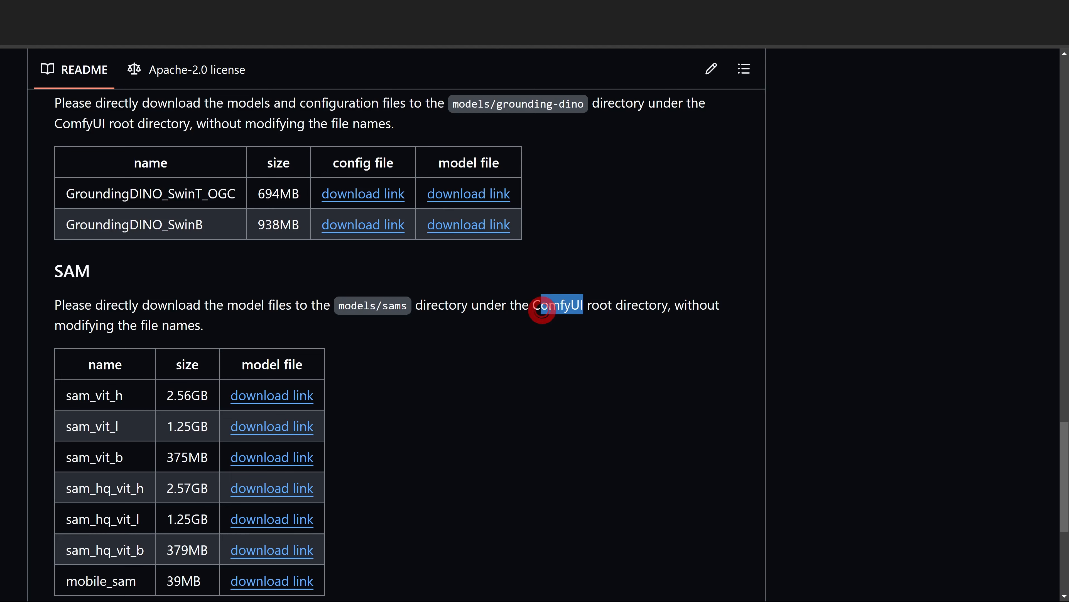
click(558, 356)
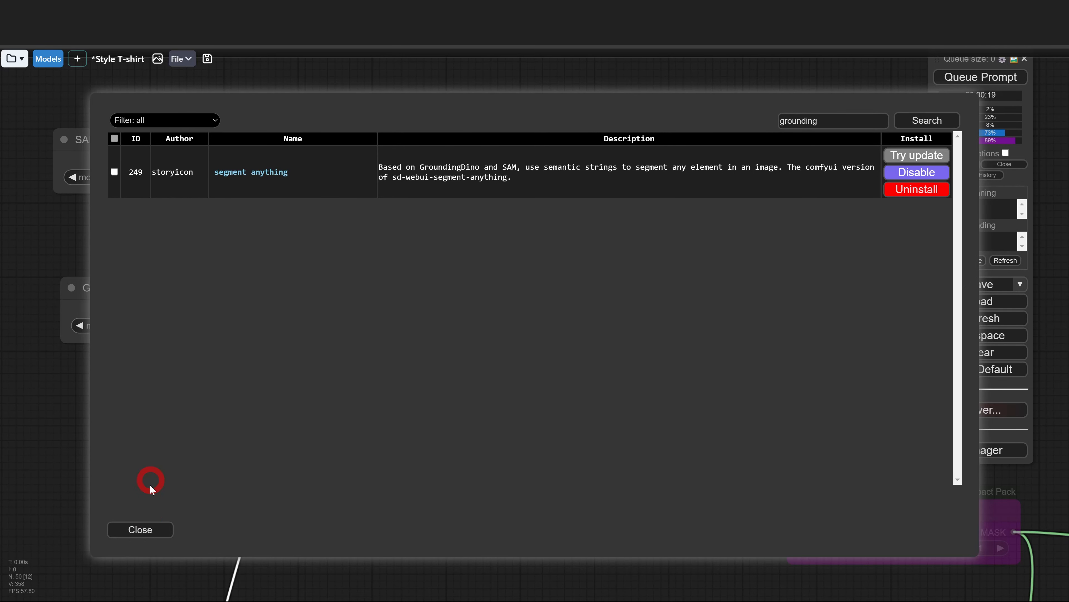
click(156, 530)
click(589, 479)
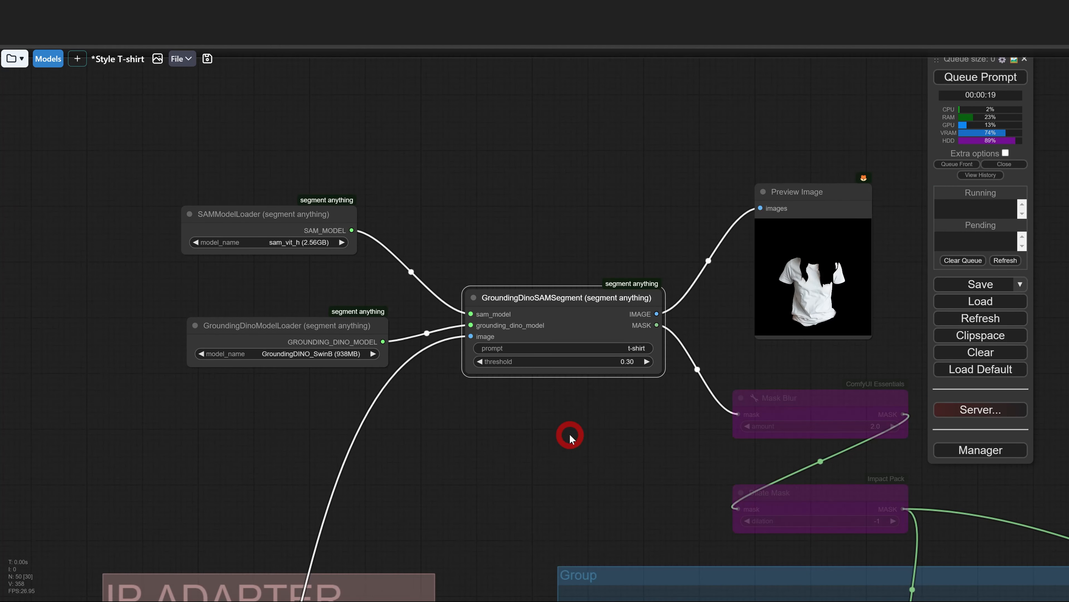
scroll(570, 433, down, 3)
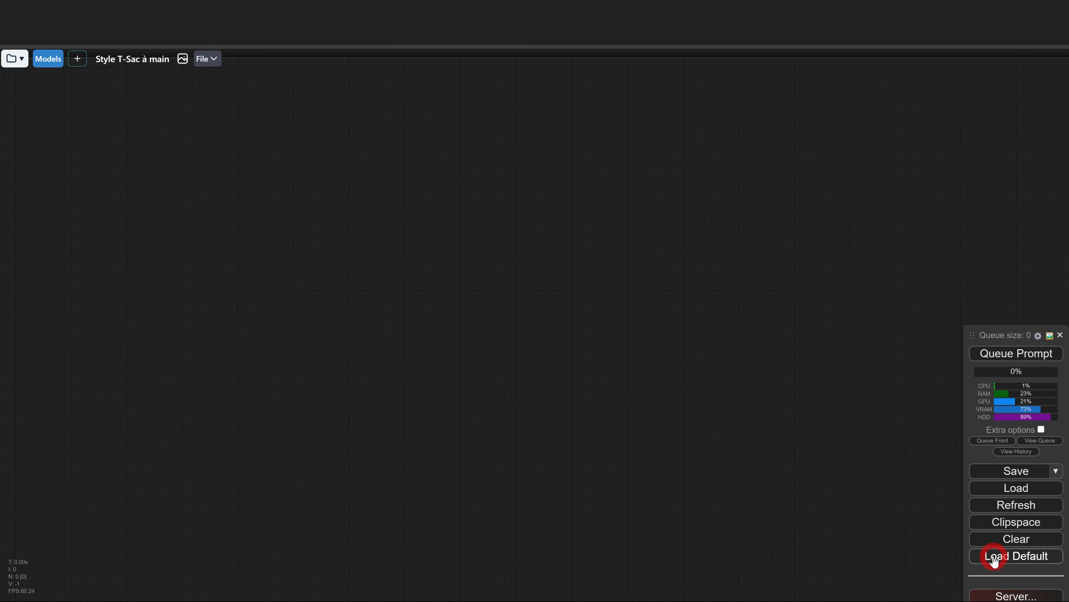
Load the default workflow and set its checkpoint to leosamsHelloworldXL_helloworldXL50GPT4V.safetensors
click(990, 556)
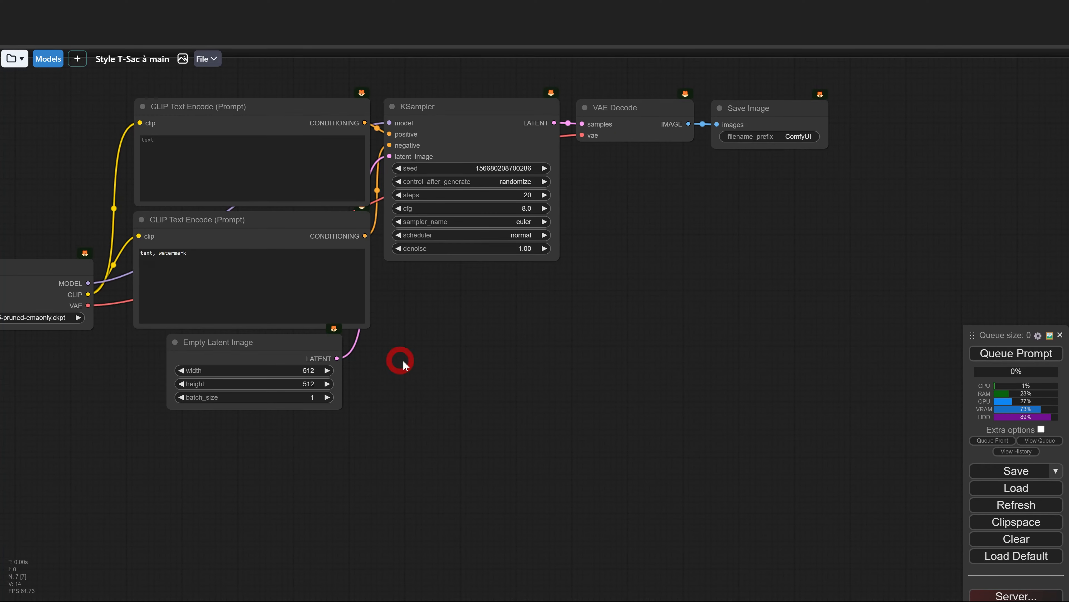
drag(403, 360, 657, 437)
scroll(269, 378, up, 7)
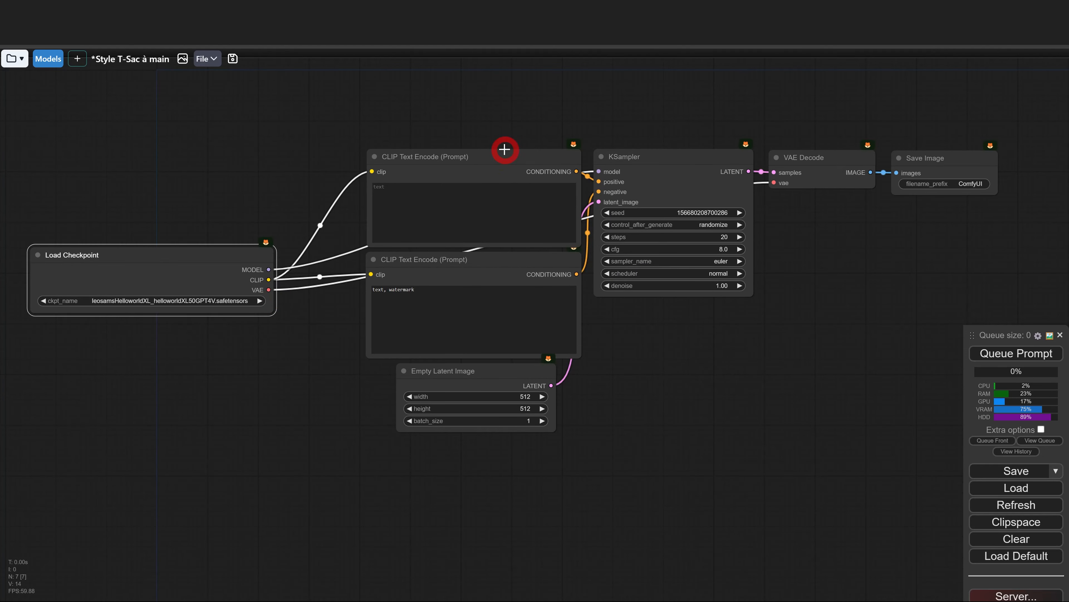
Colour the positive CLIP Text Encode node green and the negative one red
click(502, 155)
right_click(504, 158)
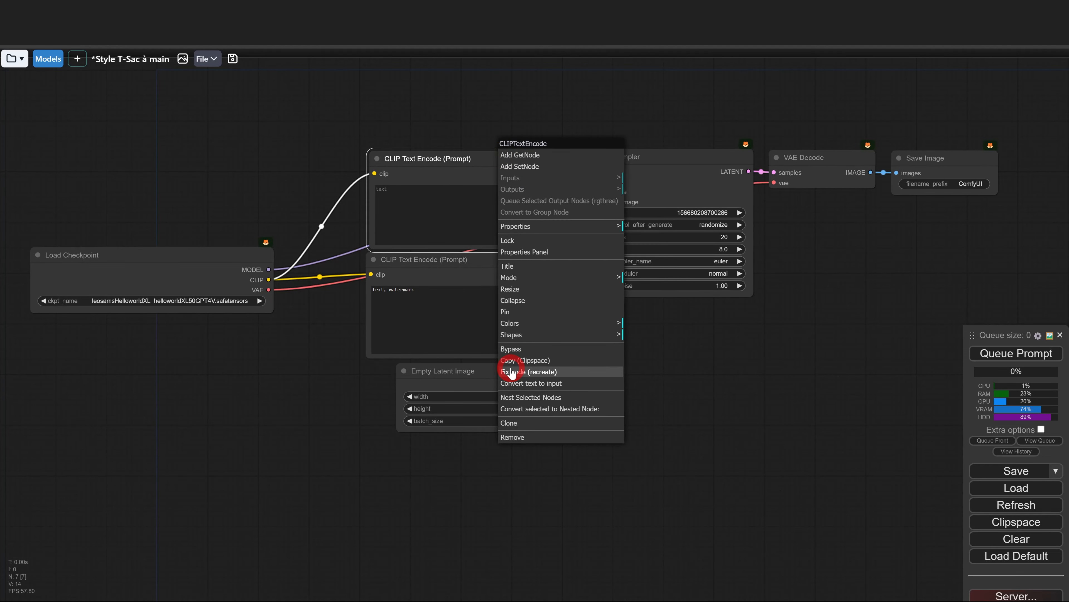
click(513, 324)
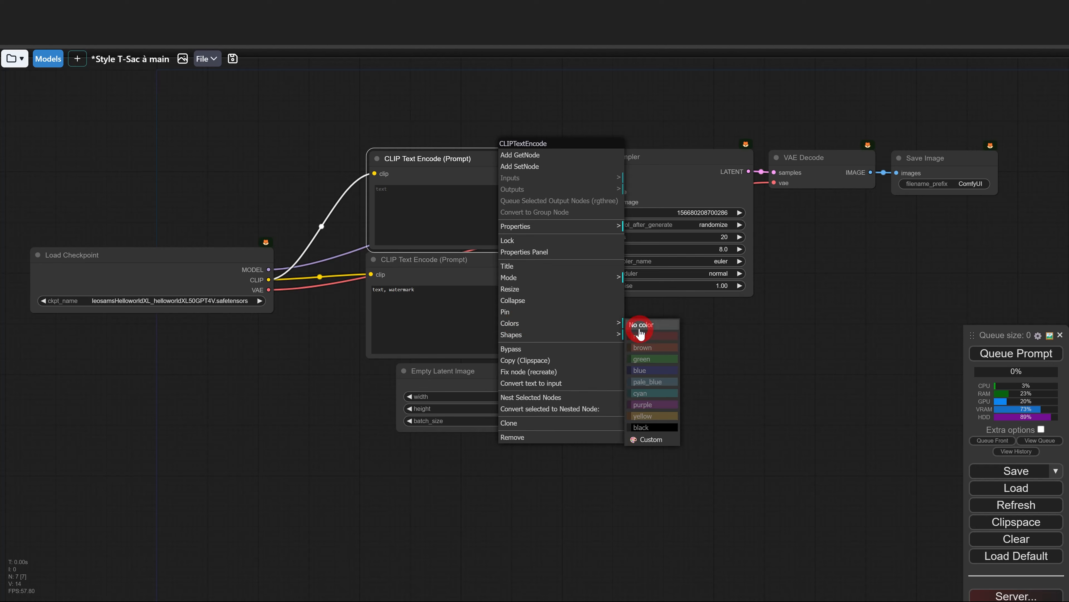
click(650, 365)
right_click(485, 271)
click(501, 435)
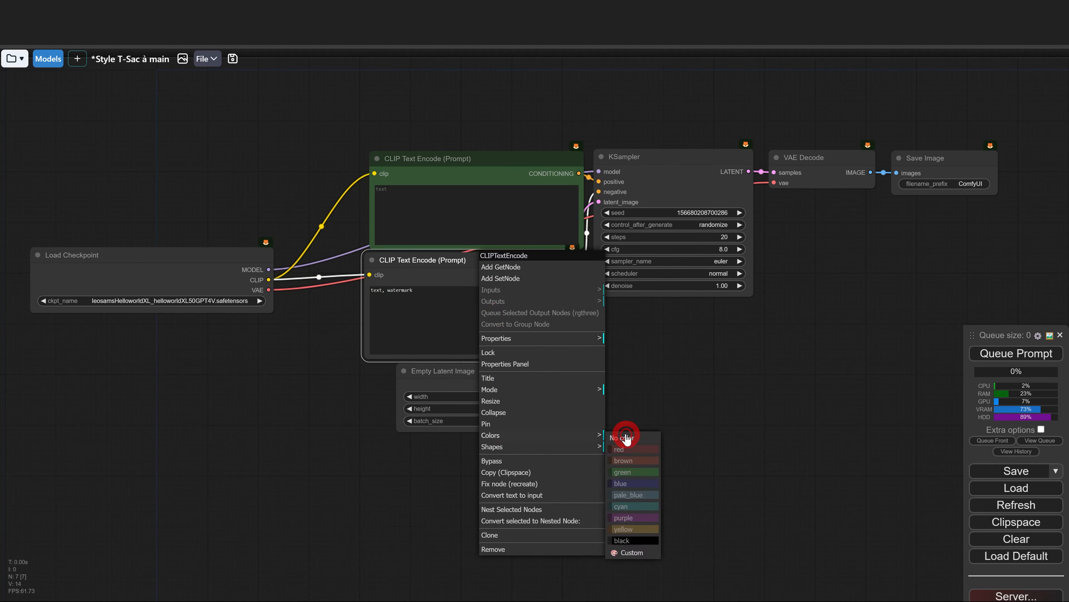
click(631, 450)
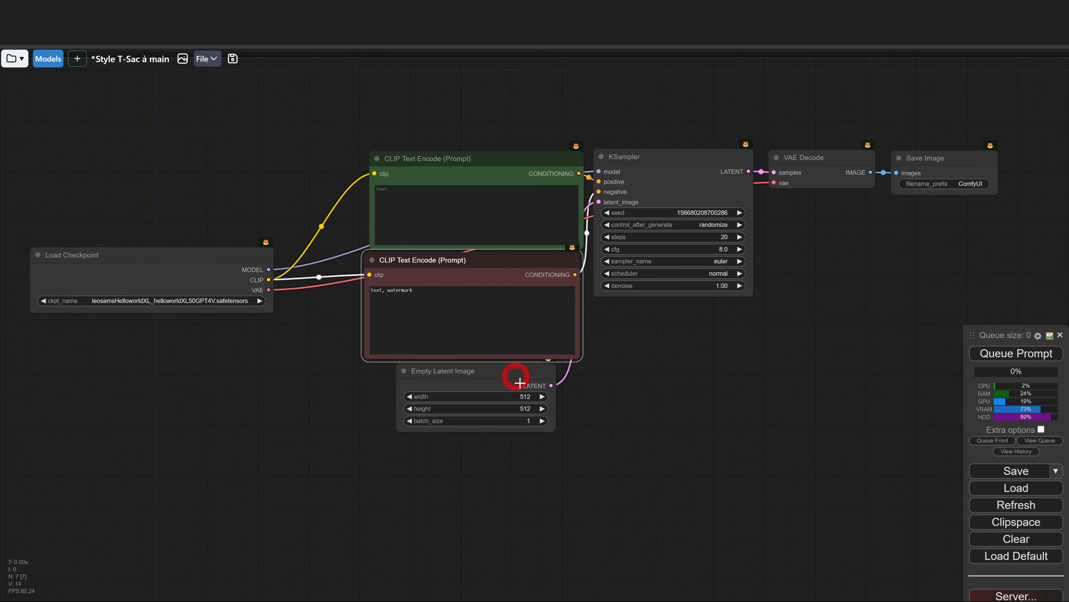
Move the Empty Latent Image node clear below the negative prompt and set its width and height to 1024
drag(519, 382, 533, 411)
click(546, 427)
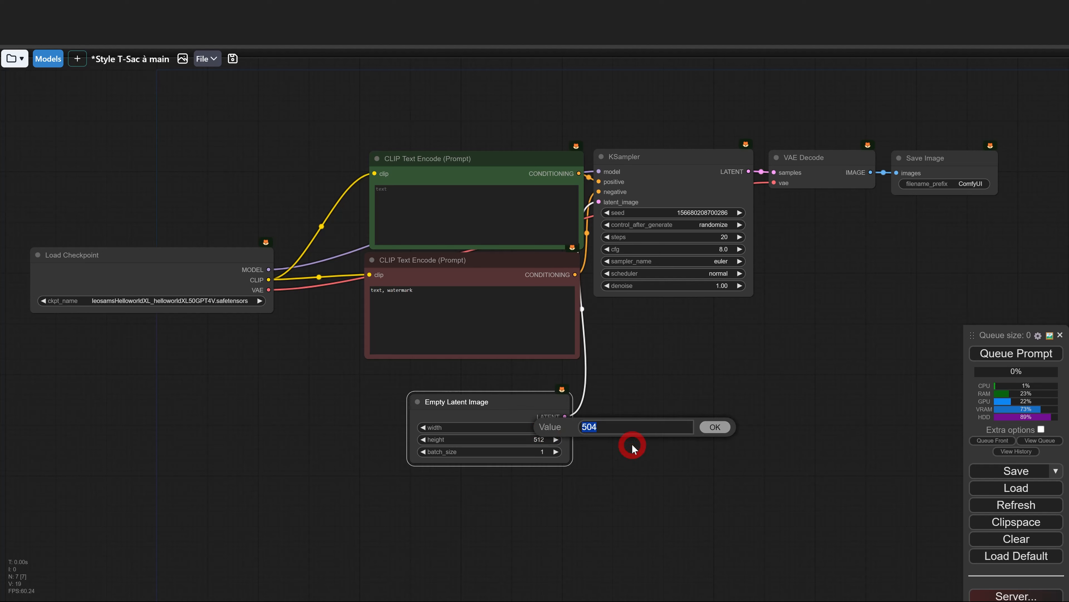
text(504)
key(BackSpace)
text(4)
key(Return)
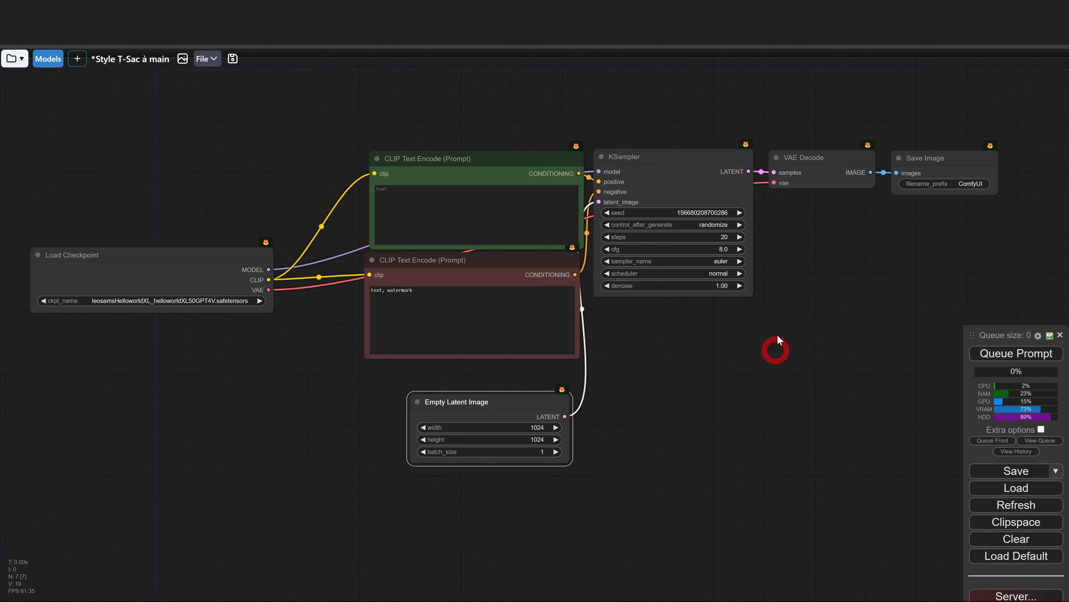
Set the KSampler's sampler to dpmpp_sde and its scheduler to karras
click(718, 261)
click(739, 382)
click(716, 276)
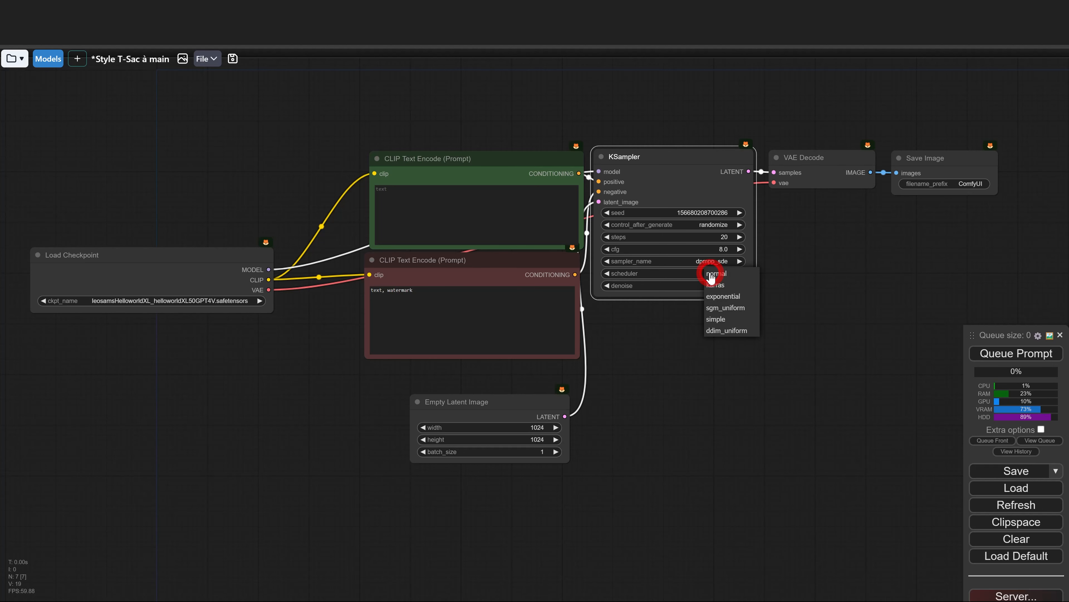
click(720, 287)
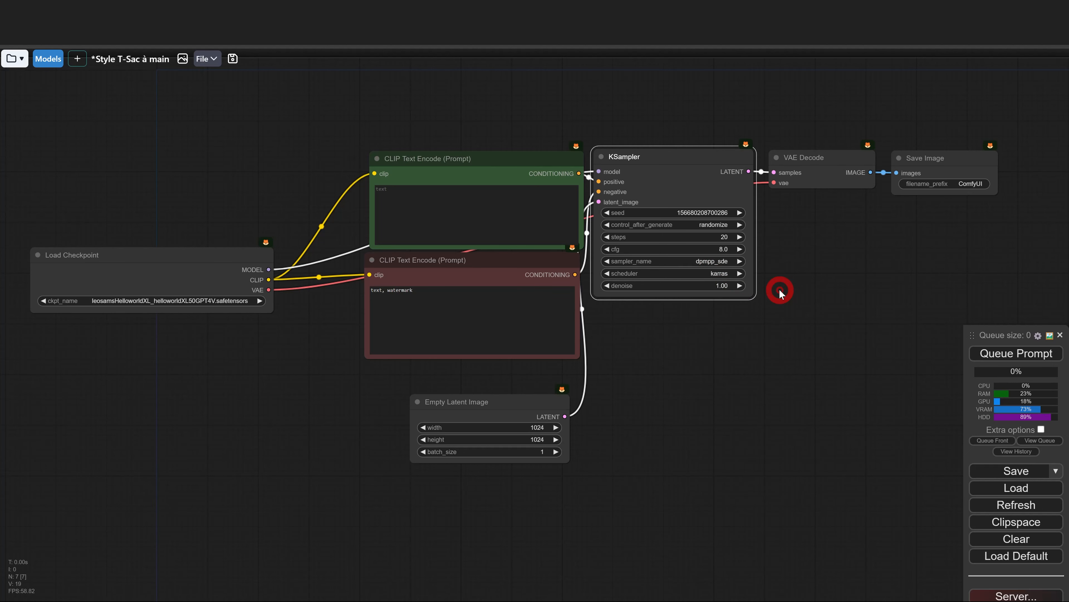
Shift the Save Image, VAE Decode and KSampler nodes to the right to make room after the prompt nodes
drag(771, 278, 564, 349)
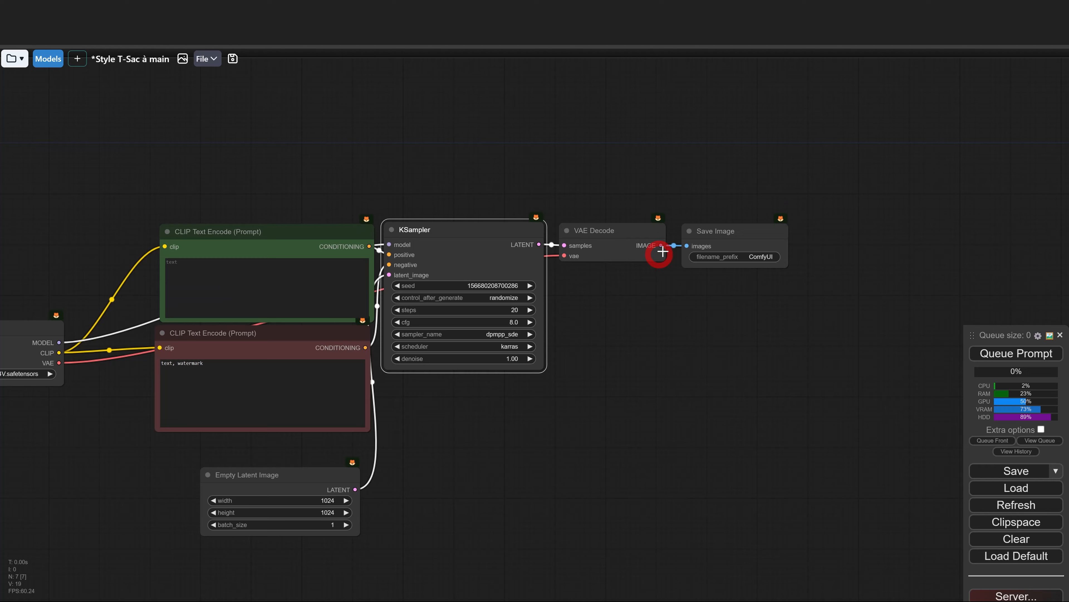
click(785, 224)
drag(785, 224, 846, 224)
drag(638, 221, 680, 222)
drag(509, 316, 684, 311)
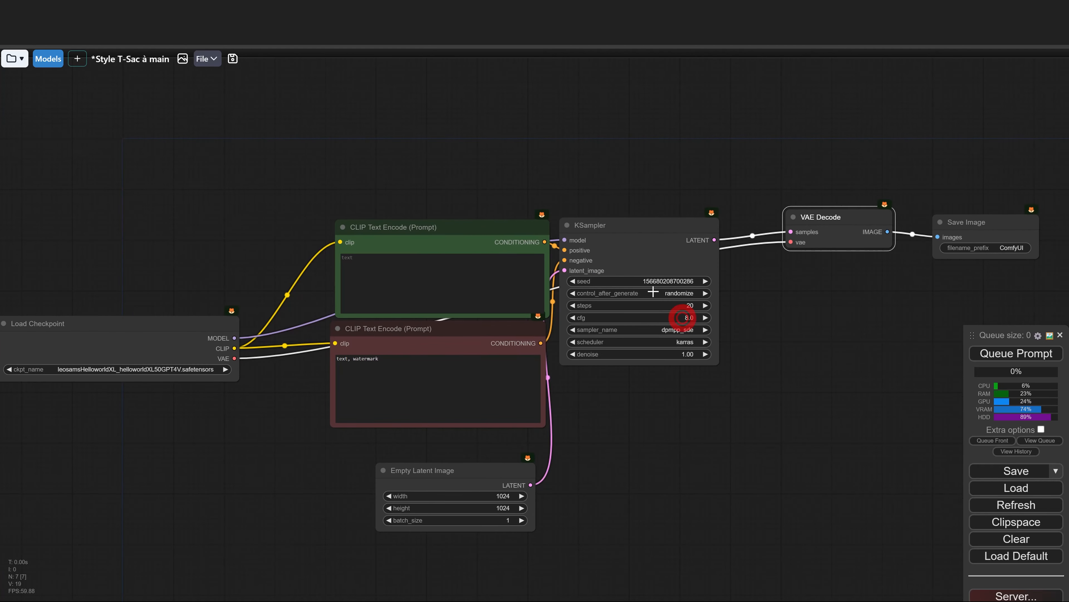
drag(632, 238, 687, 234)
Add an IPAdapter Advanced node in the empty area above the KSampler
drag(604, 74, 527, 198)
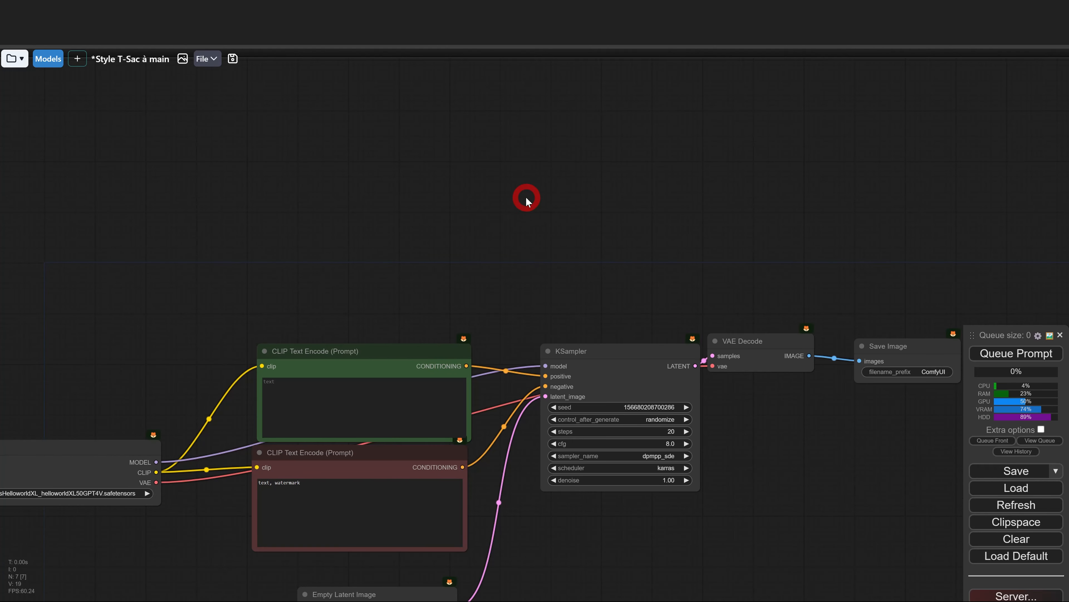
right_click(524, 203)
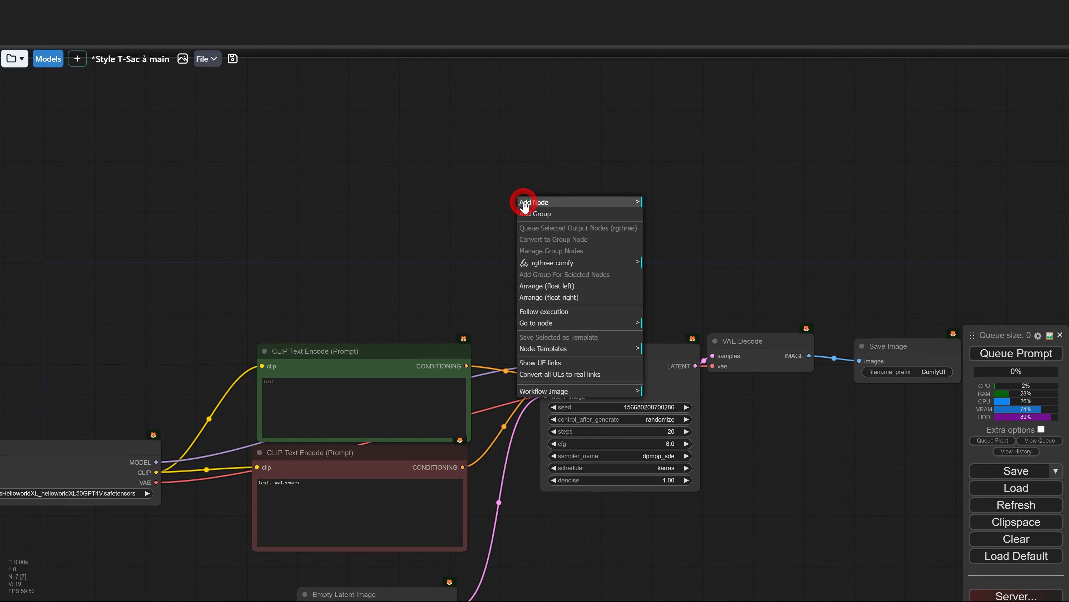
click(524, 203)
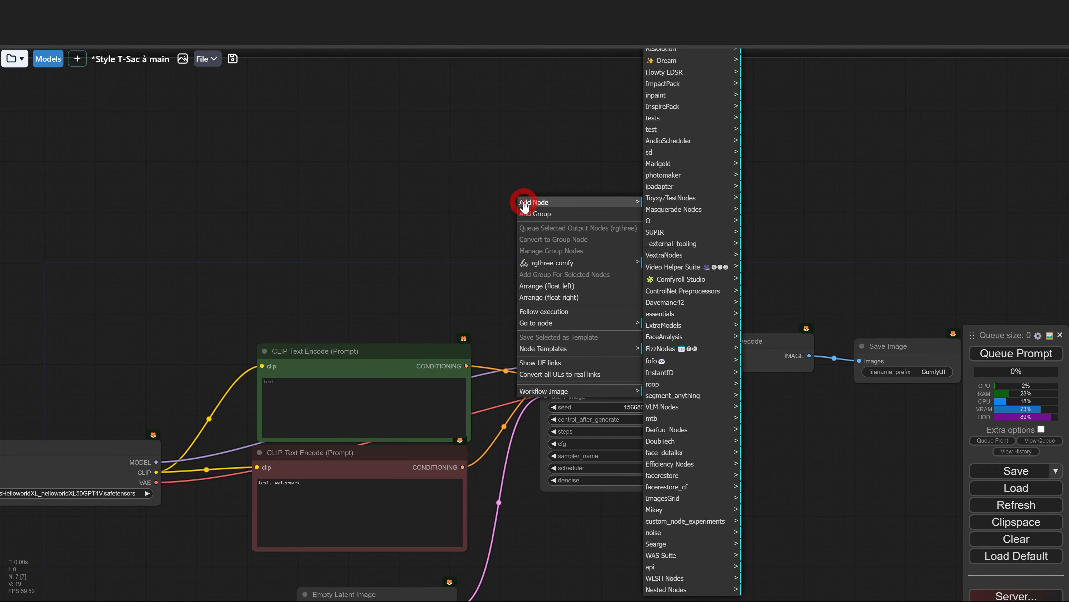
click(659, 188)
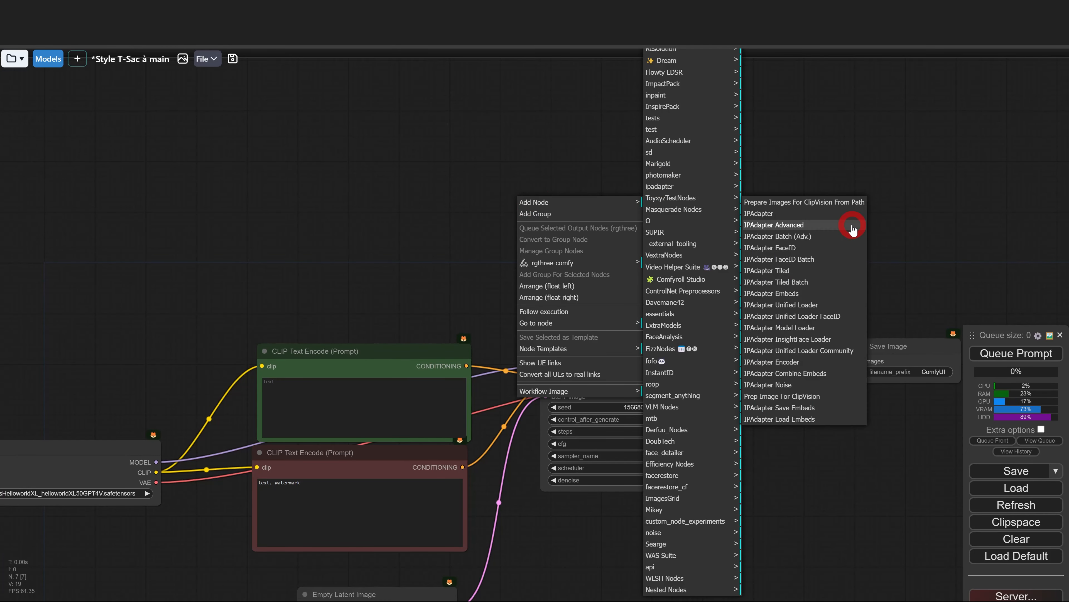
click(772, 225)
Add an IPAdapter Unified Loader node left of IPAdapter Advanced and set its preset to STANDARD (medium strength)
right_click(420, 149)
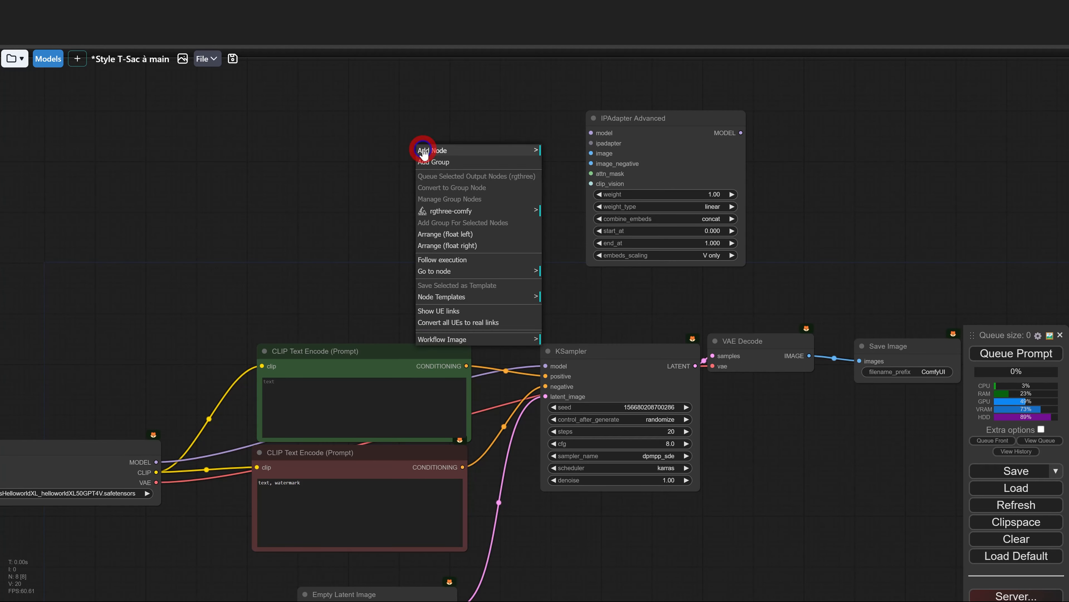
click(432, 151)
click(573, 187)
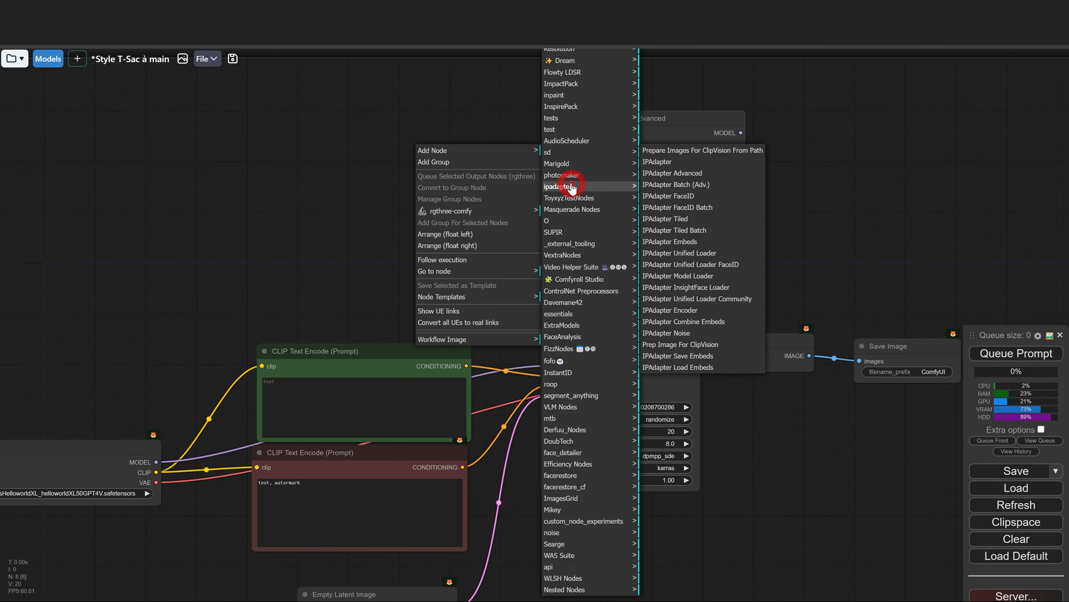
click(693, 255)
drag(531, 140, 463, 125)
click(412, 148)
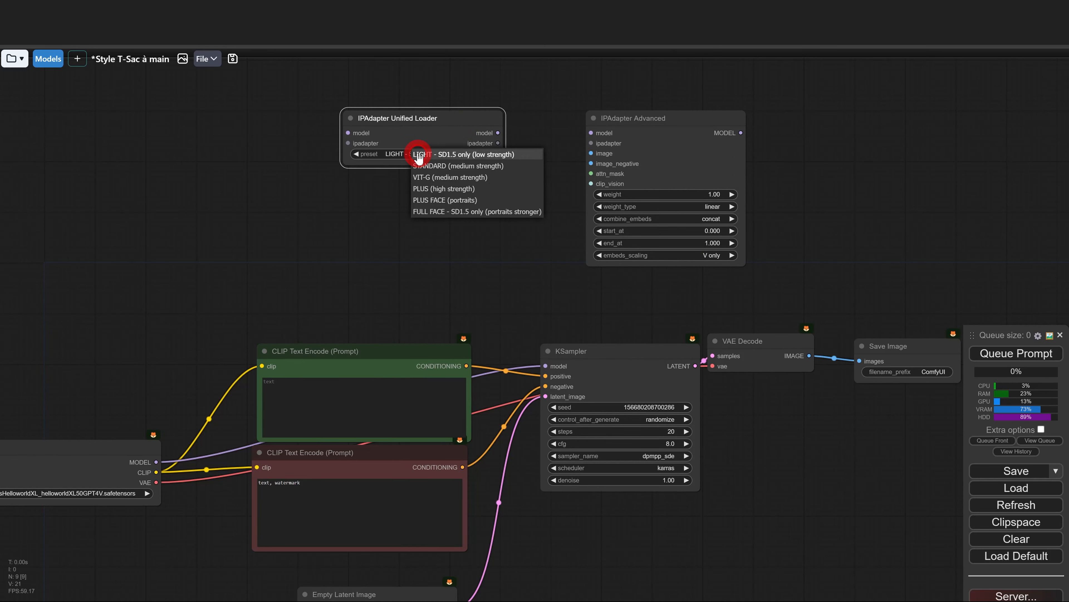
click(432, 166)
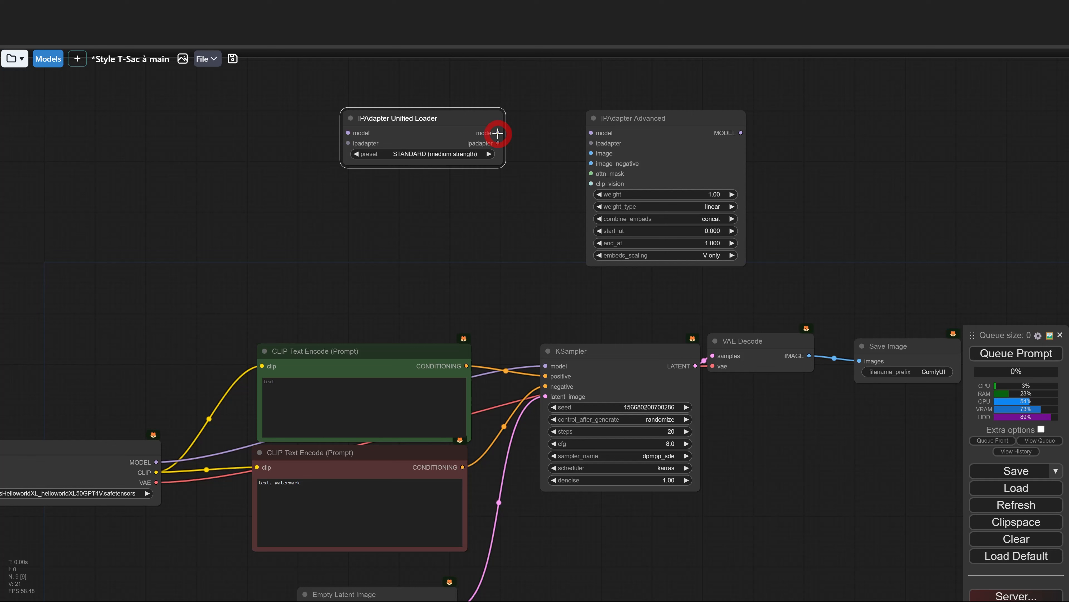
Connect the unified loader's model and ipadapter outputs to the matching inputs of IPAdapter Advanced
drag(498, 133, 591, 134)
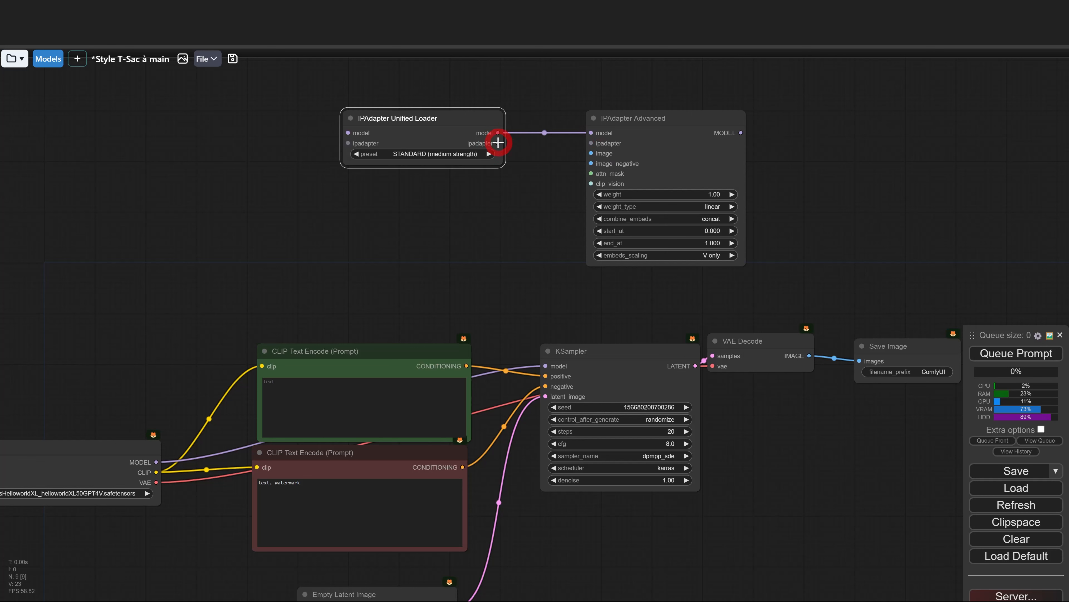
drag(498, 142, 498, 142)
drag(592, 146, 592, 144)
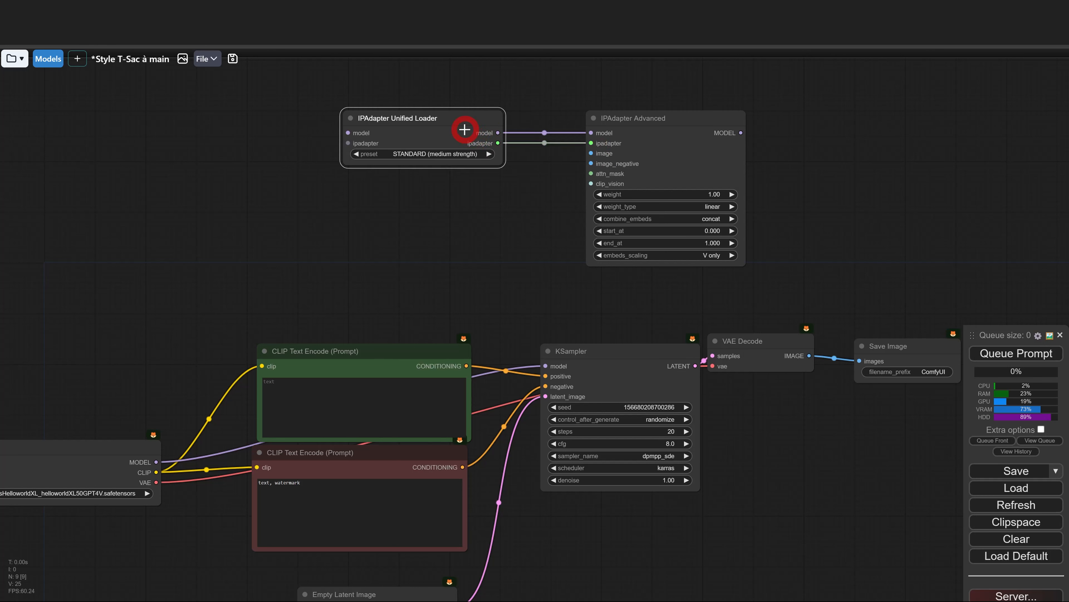
Move the unified loader up and add a Load Image node beneath it, connected to IPAdapter Advanced's image input
drag(465, 129, 464, 114)
drag(593, 151, 593, 152)
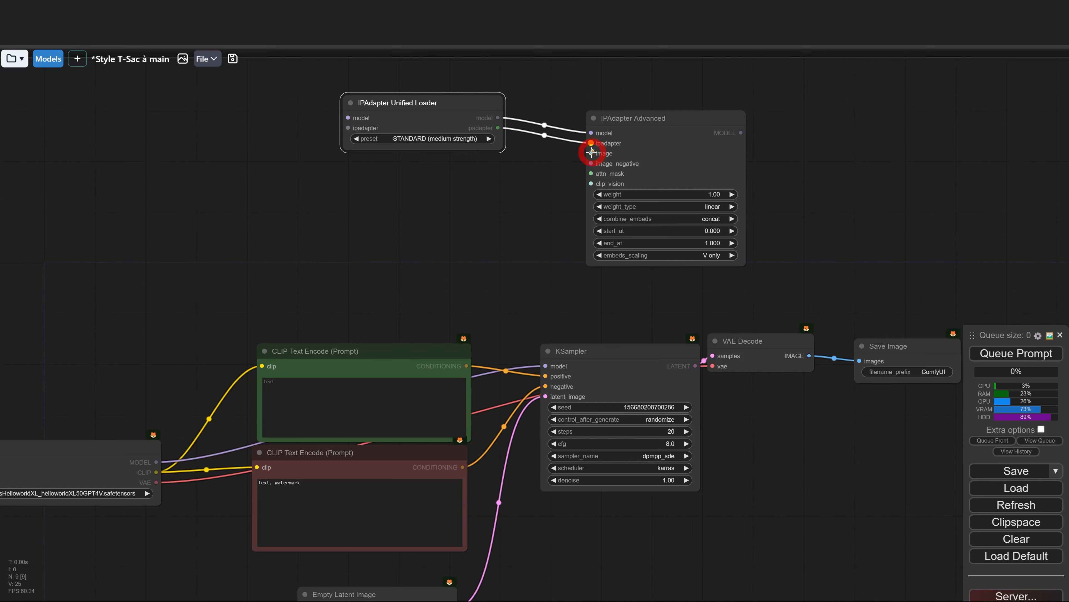
drag(443, 201, 445, 201)
click(397, 171)
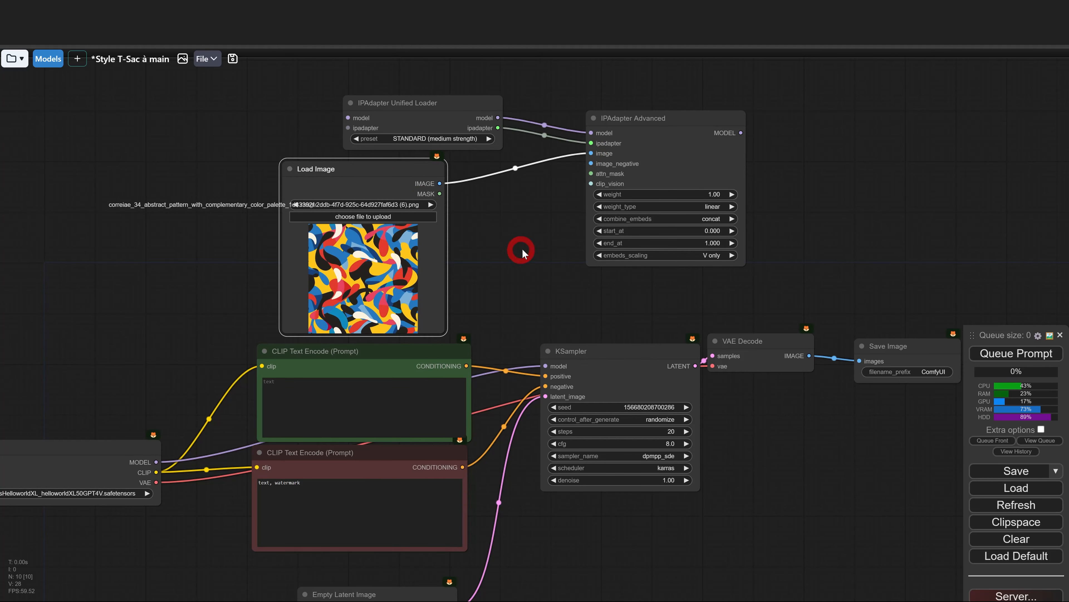
Align the unified loader above Load Image and shift the KSampler, VAE Decode and Save Image nodes away to free space for links
drag(469, 165, 519, 150)
drag(476, 89, 430, 74)
drag(450, 160, 459, 141)
scroll(754, 256, down, 4)
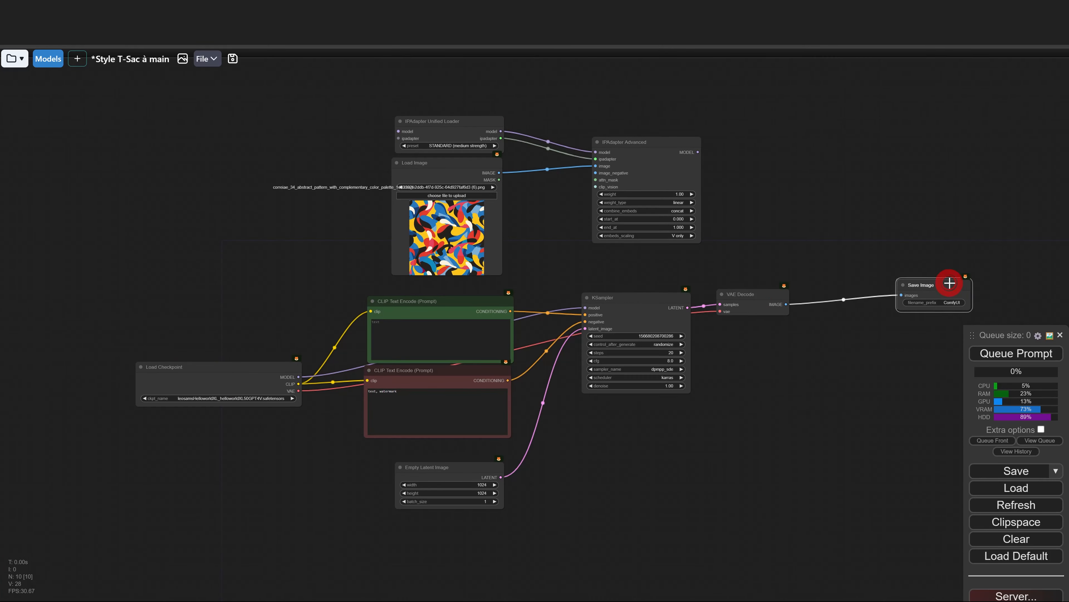
drag(950, 283, 968, 282)
drag(772, 294, 892, 283)
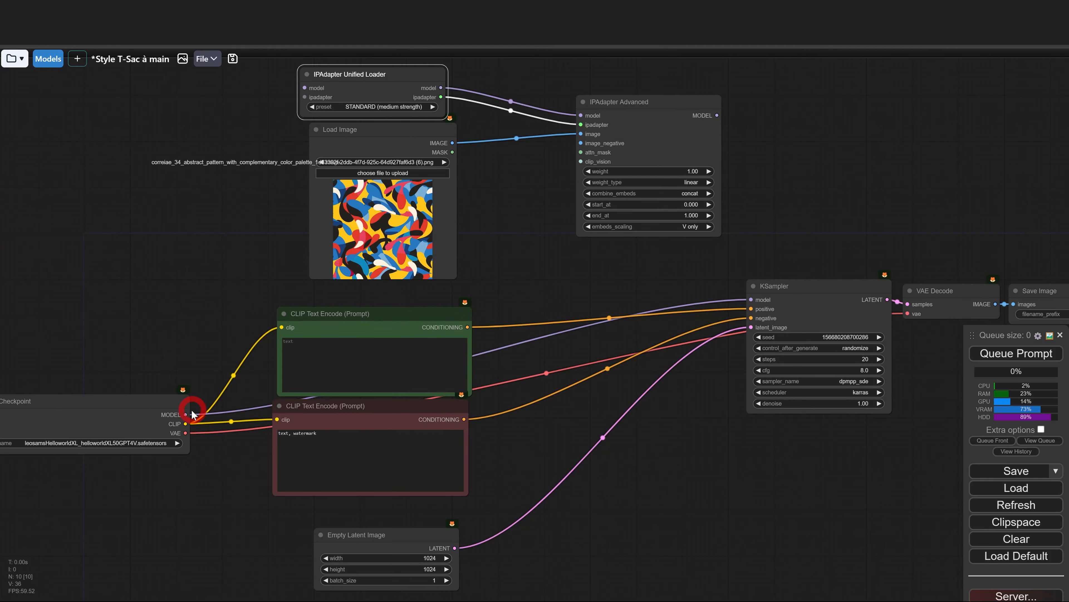
Connect the checkpoint's MODEL output to the unified loader's model input, and IPAdapter Advanced's MODEL output to the KSampler's model input
drag(192, 414, 304, 89)
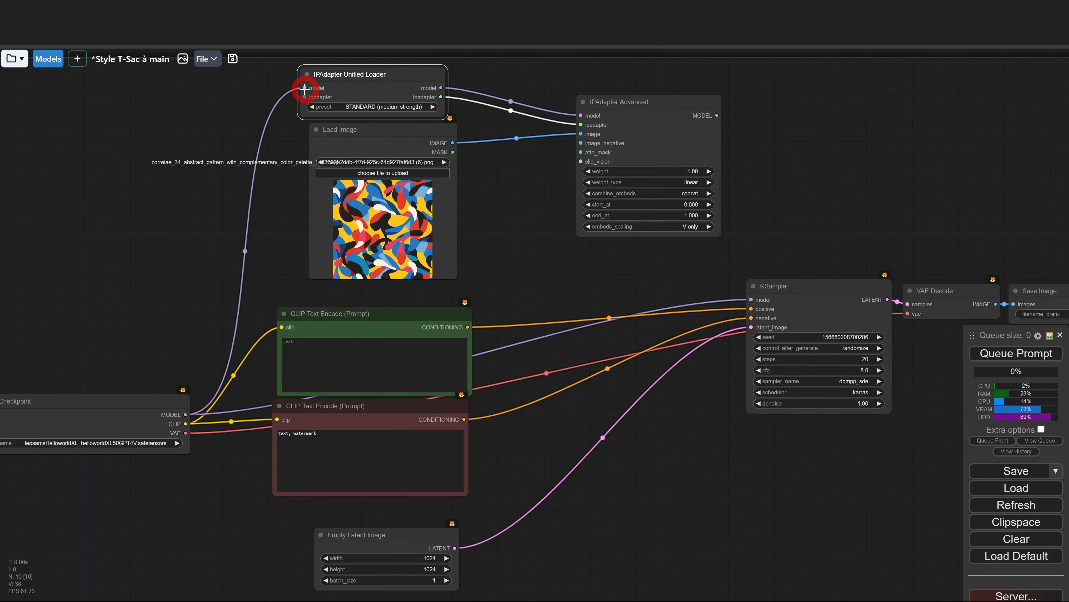
click(738, 169)
drag(715, 114, 752, 299)
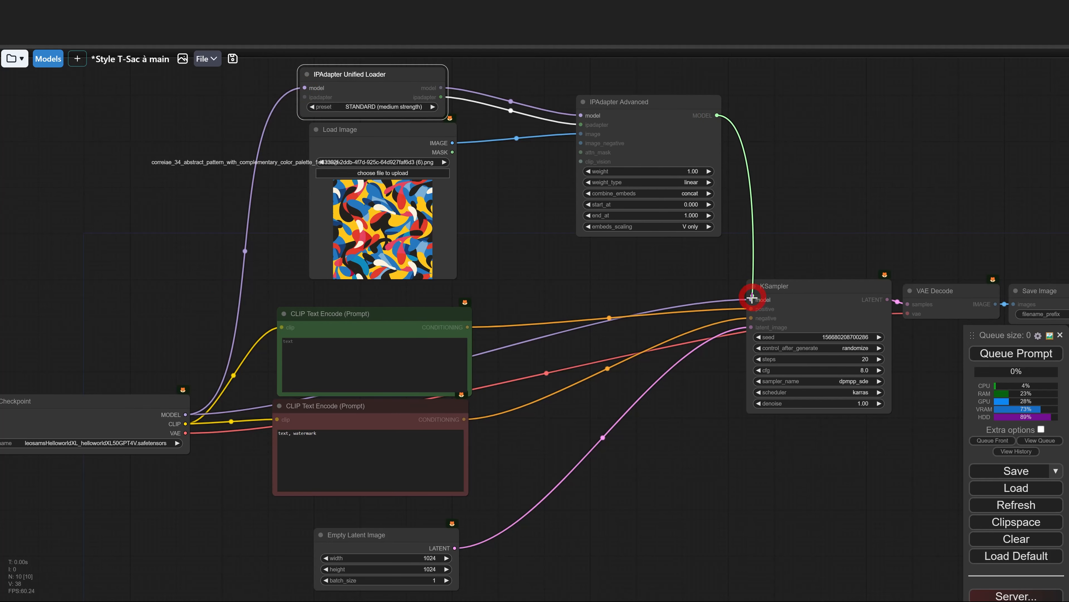
Examine the weight and weight_type settings of the IPAdapter Advanced node
drag(635, 236, 607, 270)
scroll(617, 274, up, 4)
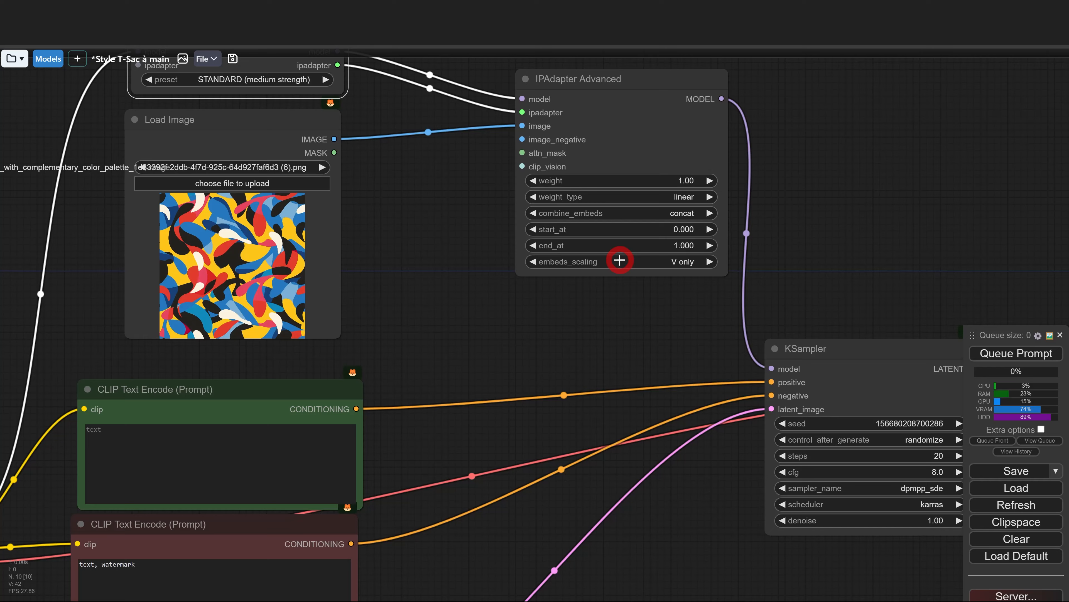
drag(795, 206, 757, 273)
click(606, 144)
drag(606, 144, 604, 143)
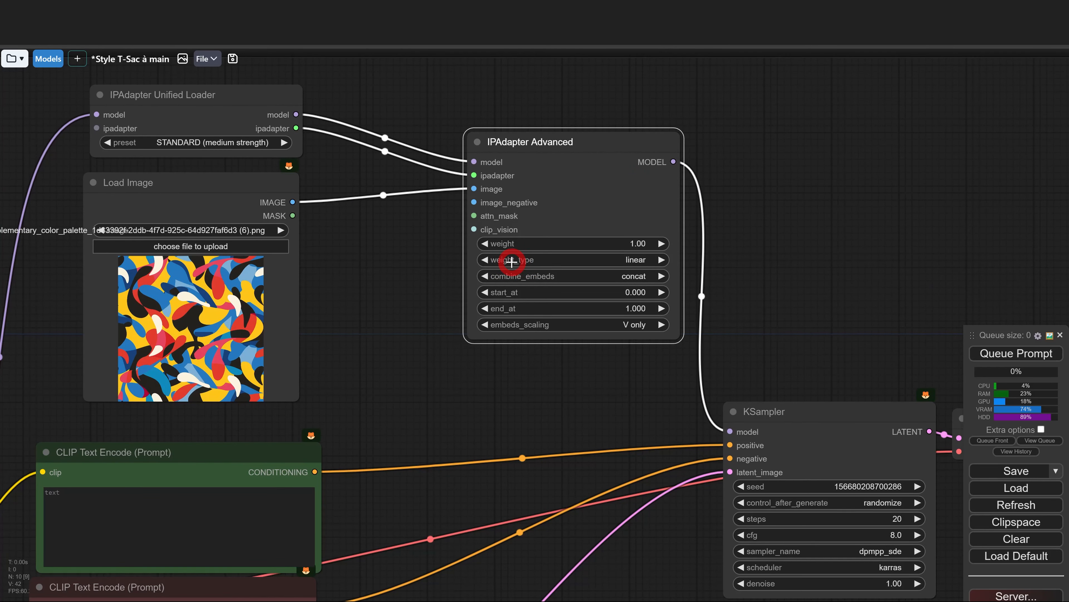
click(594, 262)
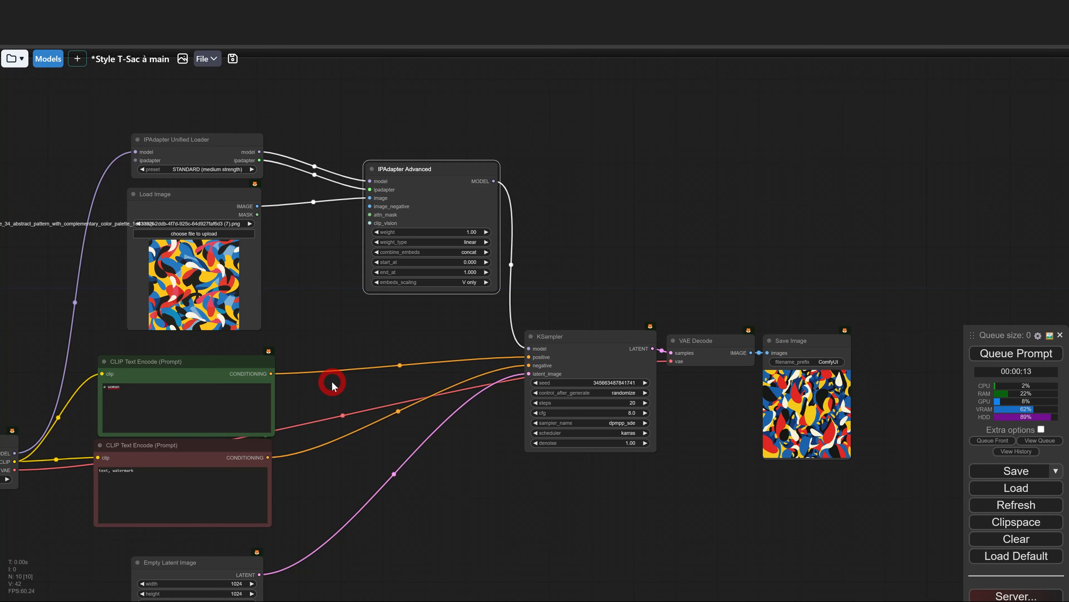
Compare the "a woman" prompt, the reference pattern and the IPAdapter Advanced settings with the generated image in Save Image
scroll(332, 381, up, 7)
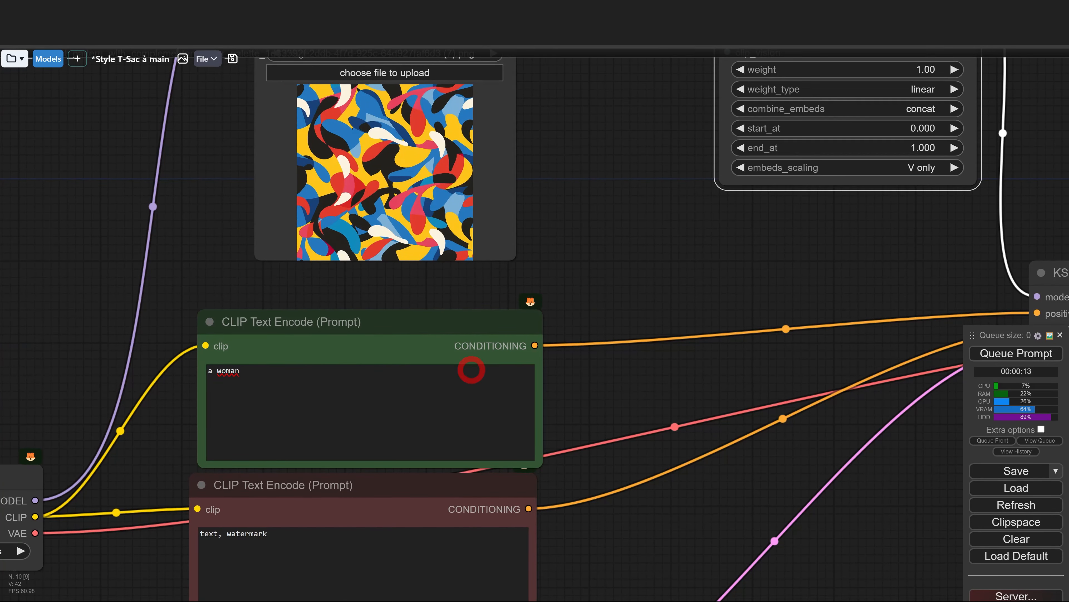
scroll(616, 387, down, 3)
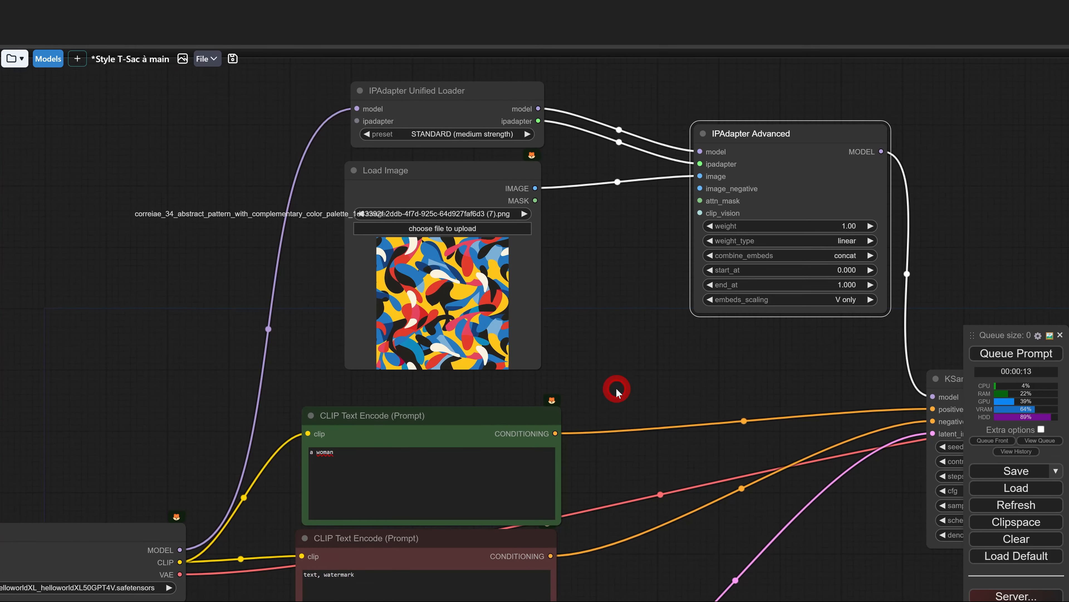
drag(555, 301, 348, 305)
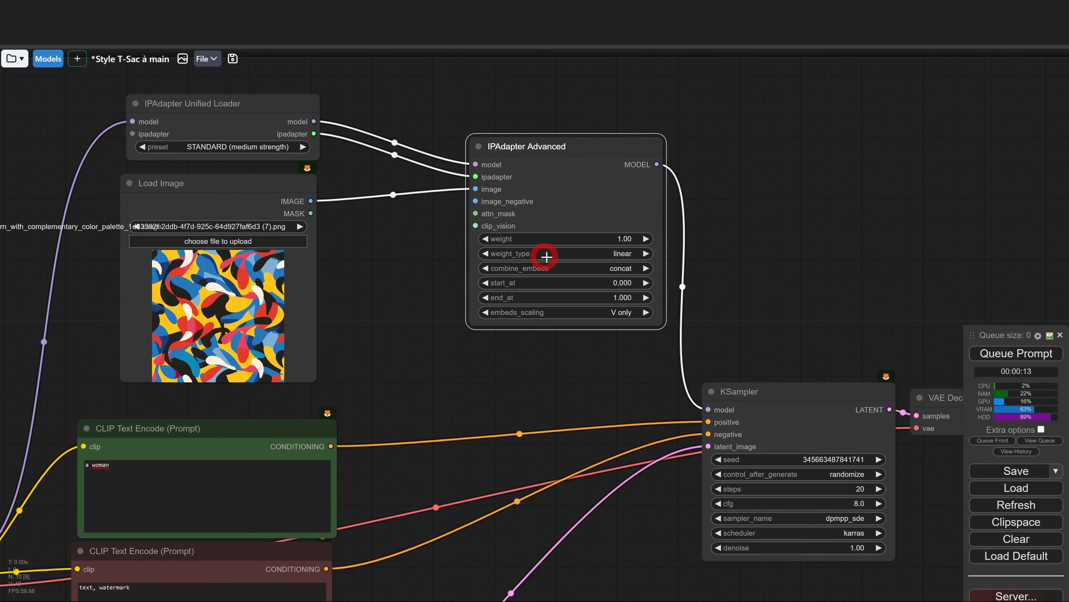
drag(760, 276, 487, 165)
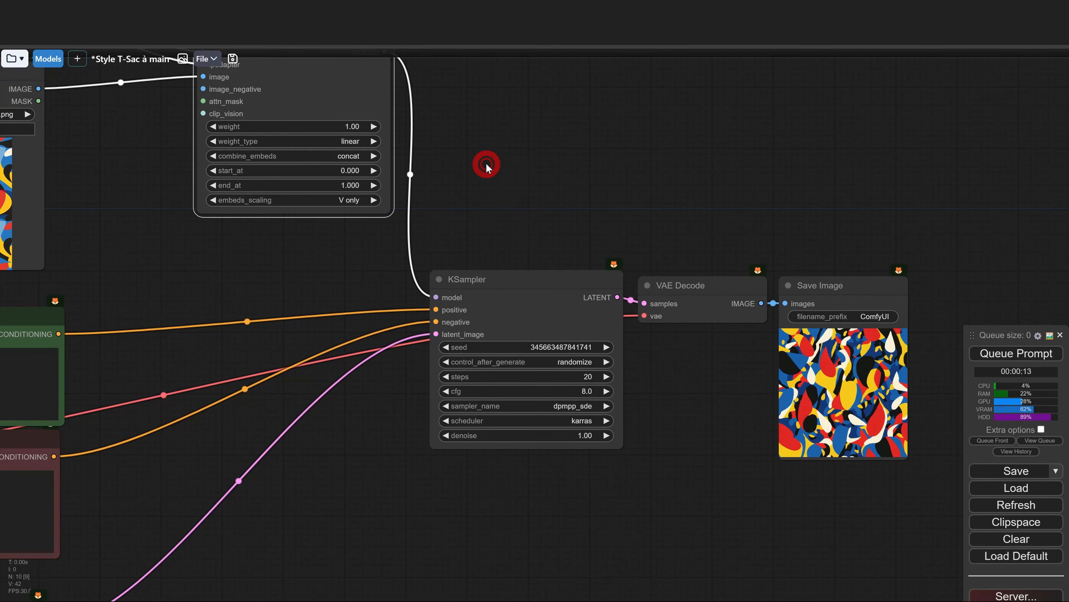
drag(764, 412, 601, 392)
scroll(729, 392, up, 4)
scroll(754, 384, up, 4)
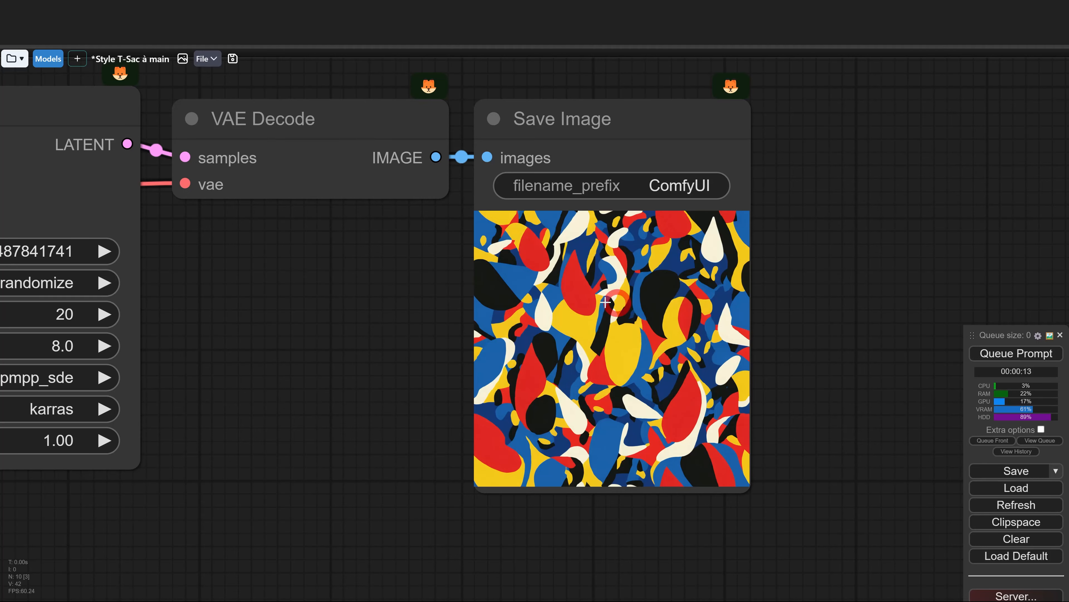
scroll(606, 302, down, 10)
drag(544, 414, 671, 432)
scroll(448, 282, up, 1)
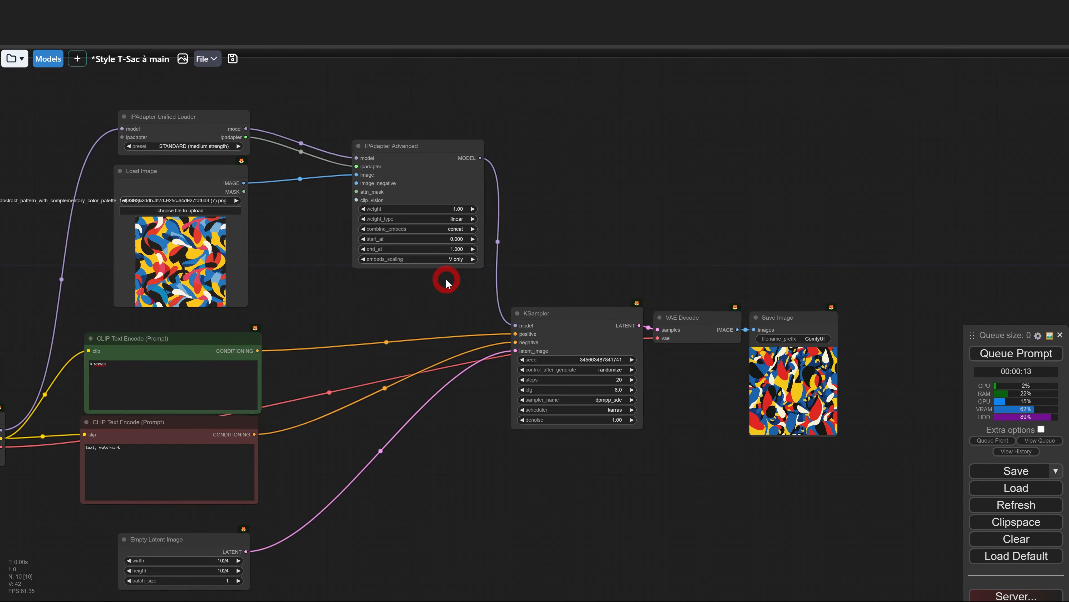
Set the weight_type of IPAdapter Advanced to style transfer (SDXL)
scroll(447, 282, up, 6)
click(461, 179)
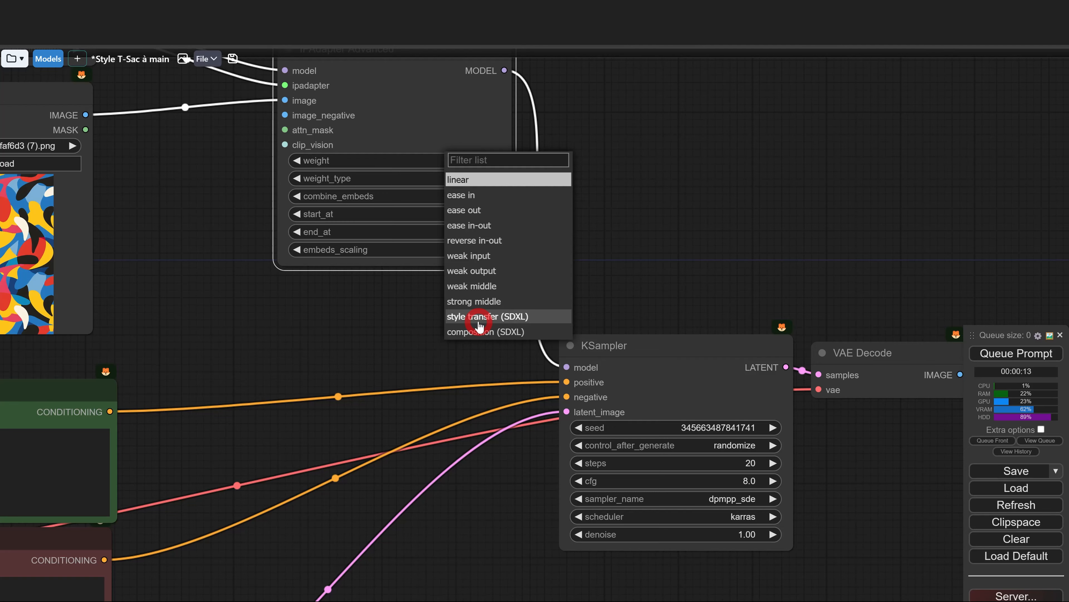
click(479, 321)
Examine the image generated with the style transfer weight type up close in the Save Image node
drag(905, 506, 600, 413)
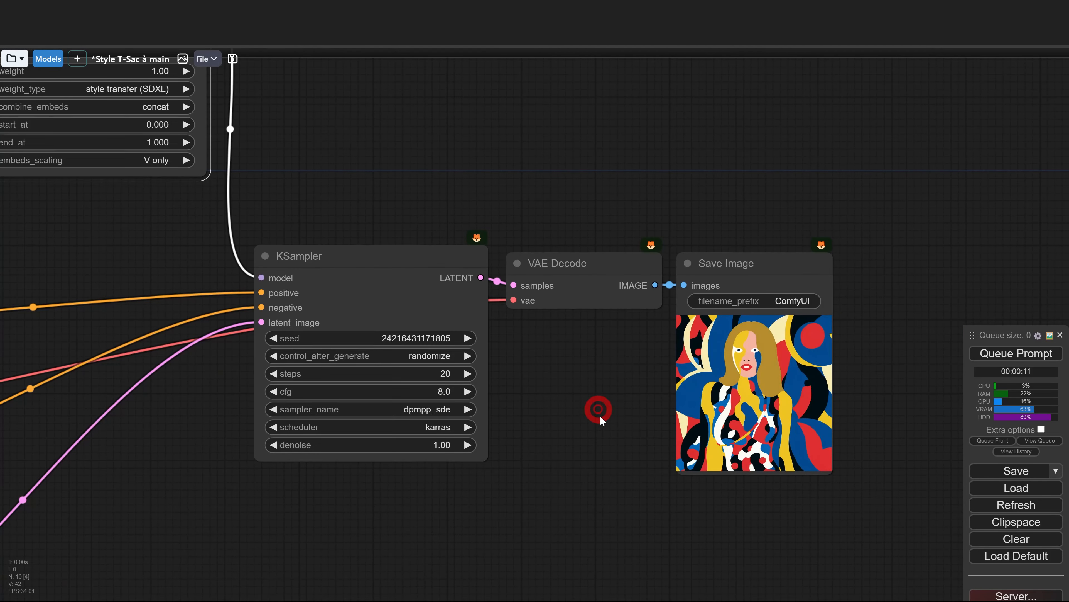
scroll(619, 421, down, 2)
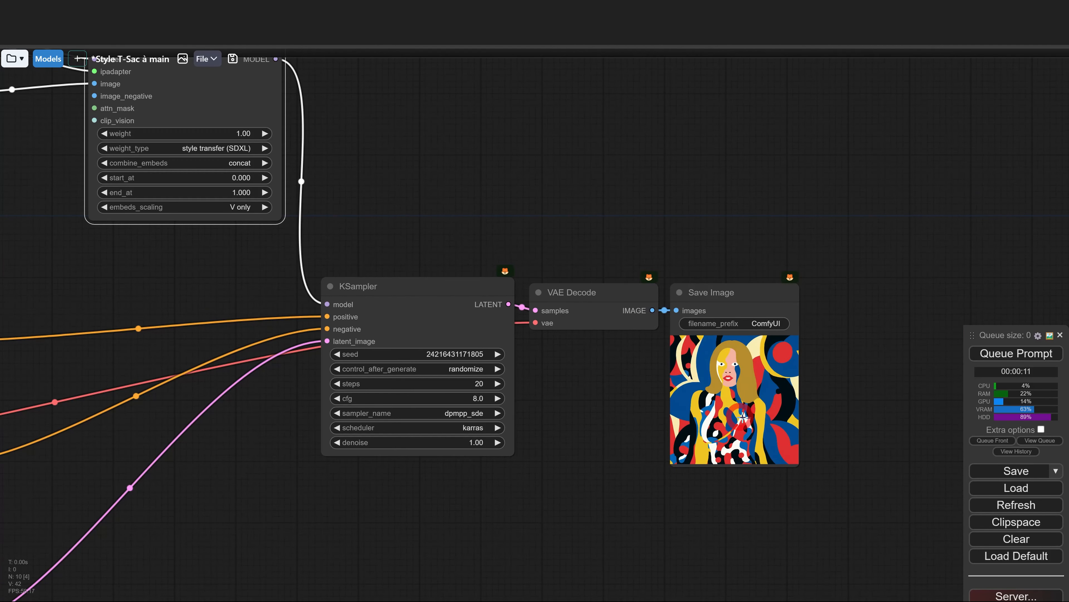
scroll(755, 415, up, 8)
scroll(771, 413, up, 5)
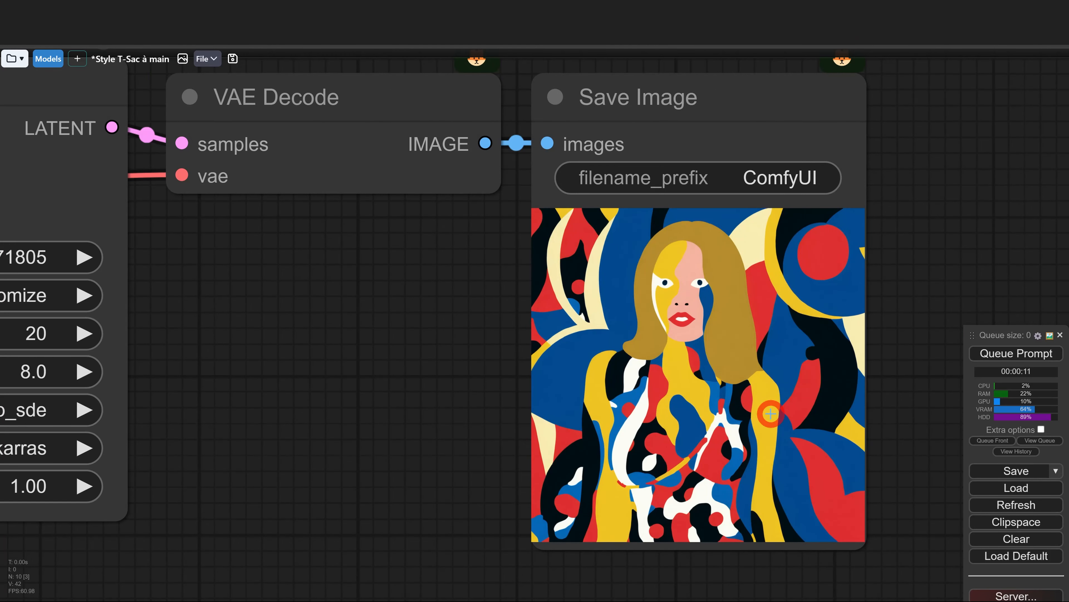
scroll(614, 360, down, 8)
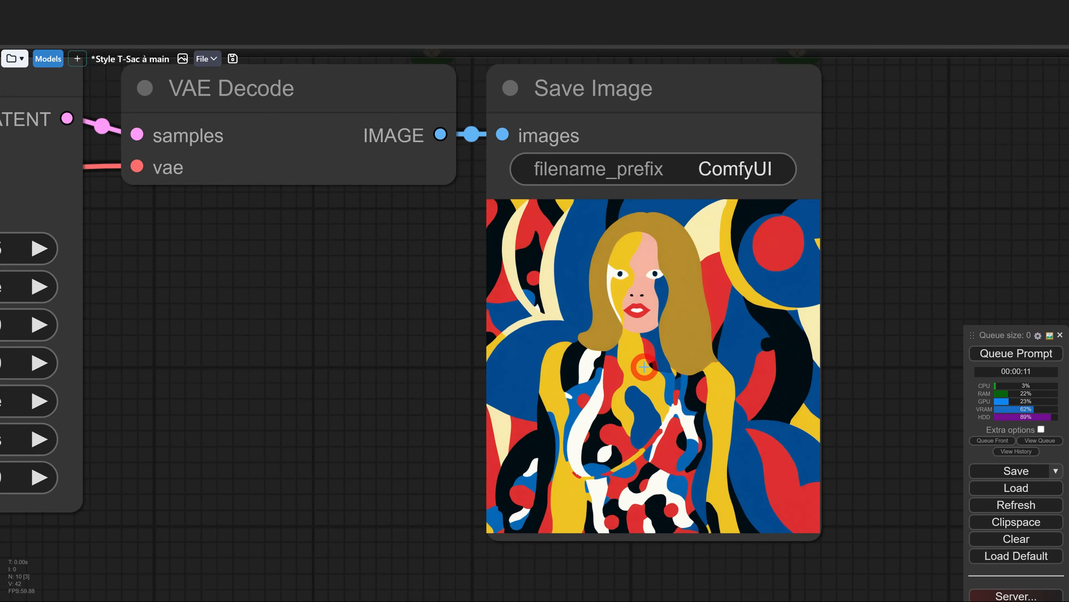
scroll(721, 337, down, 4)
scroll(721, 337, down, 3)
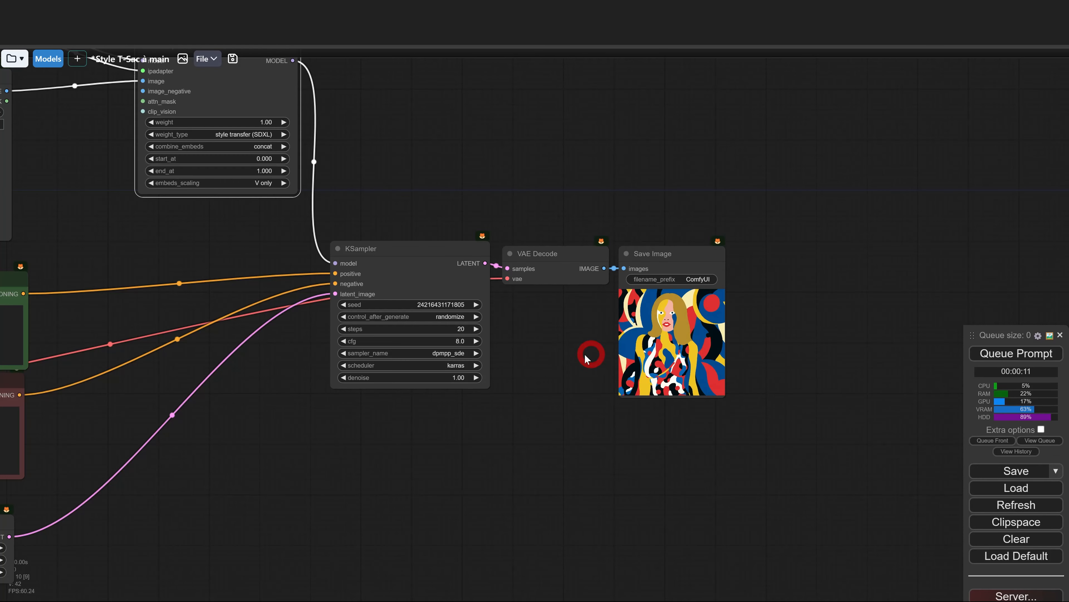
Move the Load Image node slightly farther below the IPAdapter Unified Loader
drag(533, 324, 626, 405)
scroll(625, 405, down, 4)
scroll(224, 289, up, 5)
click(253, 205)
drag(253, 205, 274, 217)
drag(403, 334, 209, 248)
Change the positive prompt to "a dog"
click(653, 467)
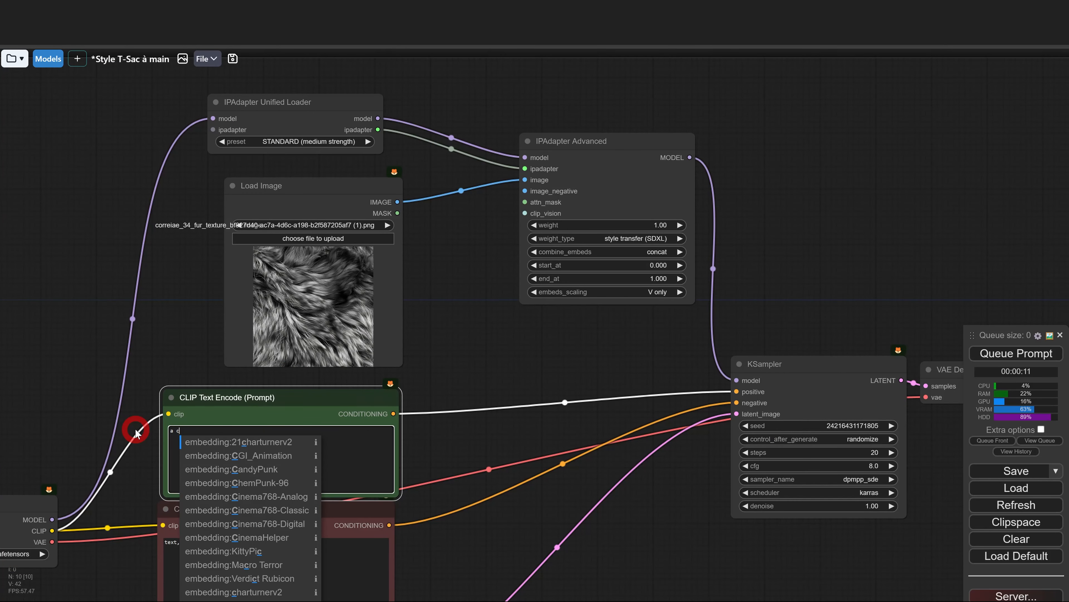
text(at)
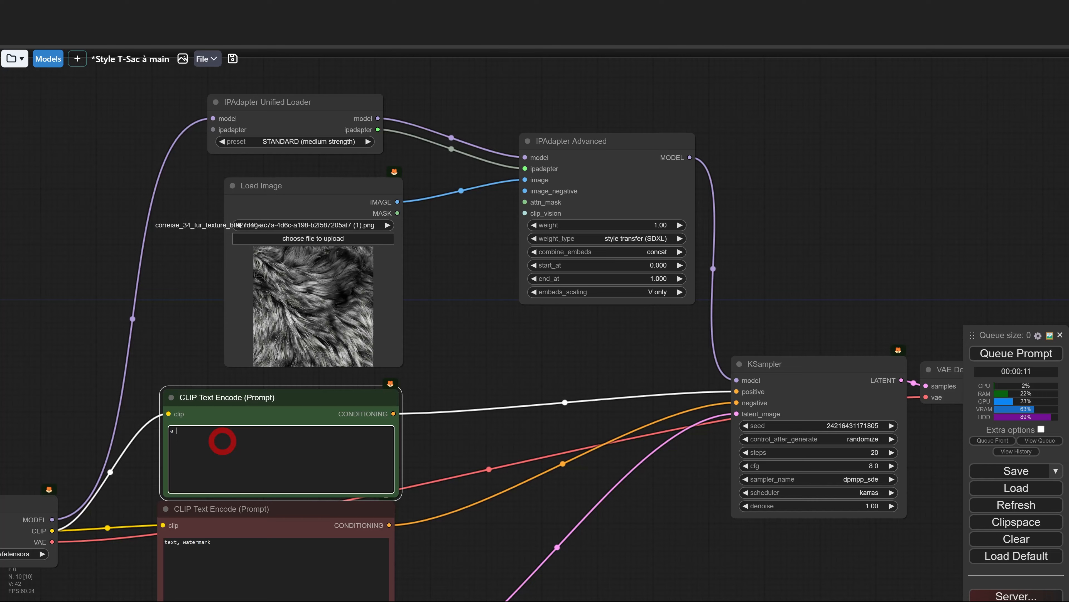
key(BackSpace)
key(BackSpace)
key(BackSpace)
text(dog)
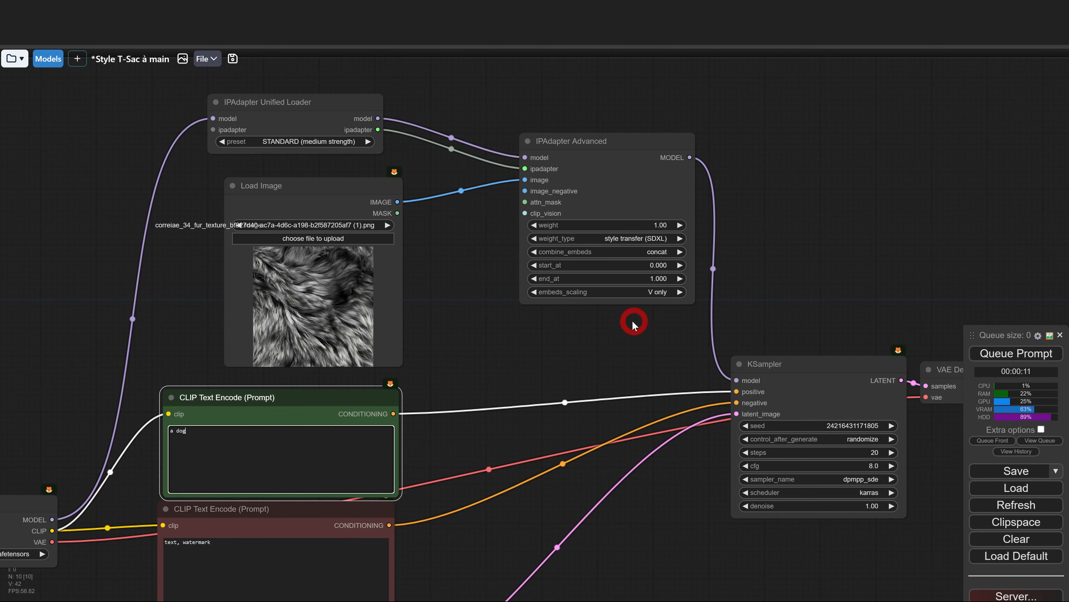
click(602, 335)
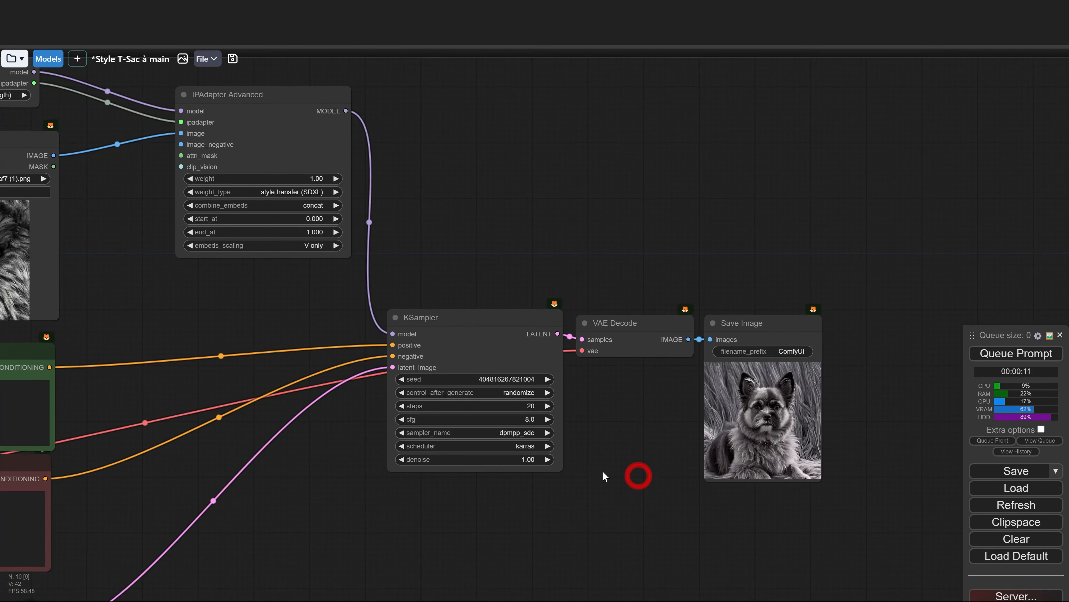
Examine the generated dog image and place the Load Image node above Save Image to compare the fur texture with it
scroll(626, 437, up, 12)
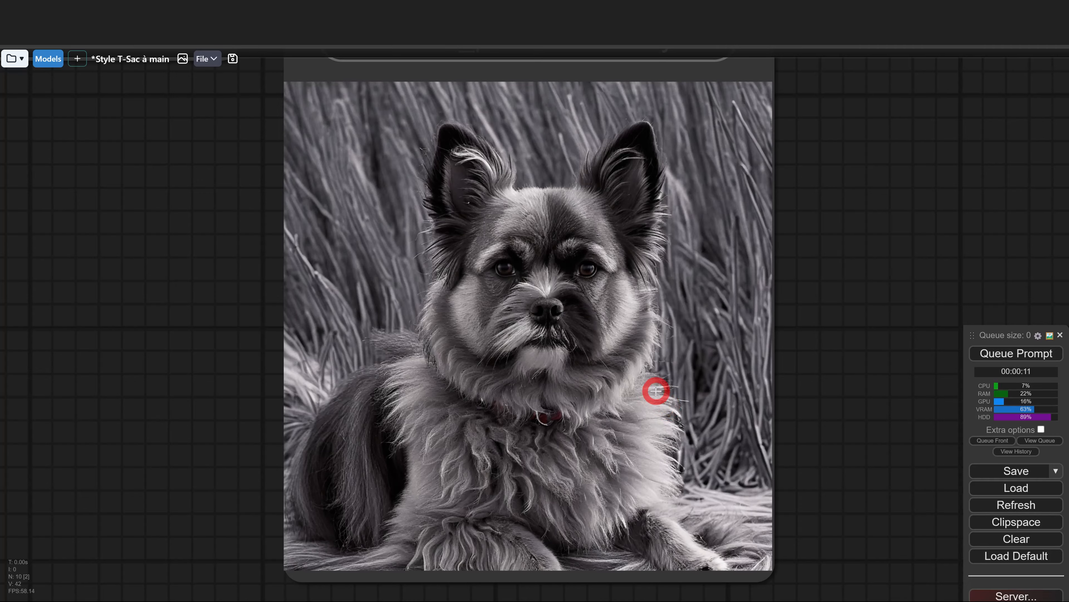
scroll(657, 390, down, 15)
drag(165, 246, 219, 268)
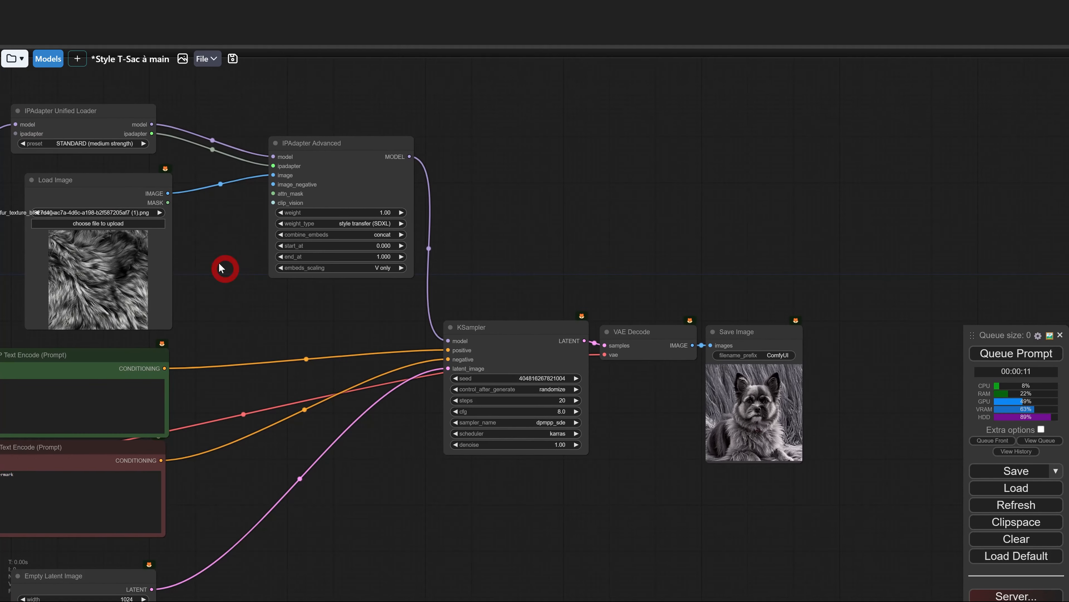
drag(120, 177, 760, 181)
scroll(847, 349, up, 7)
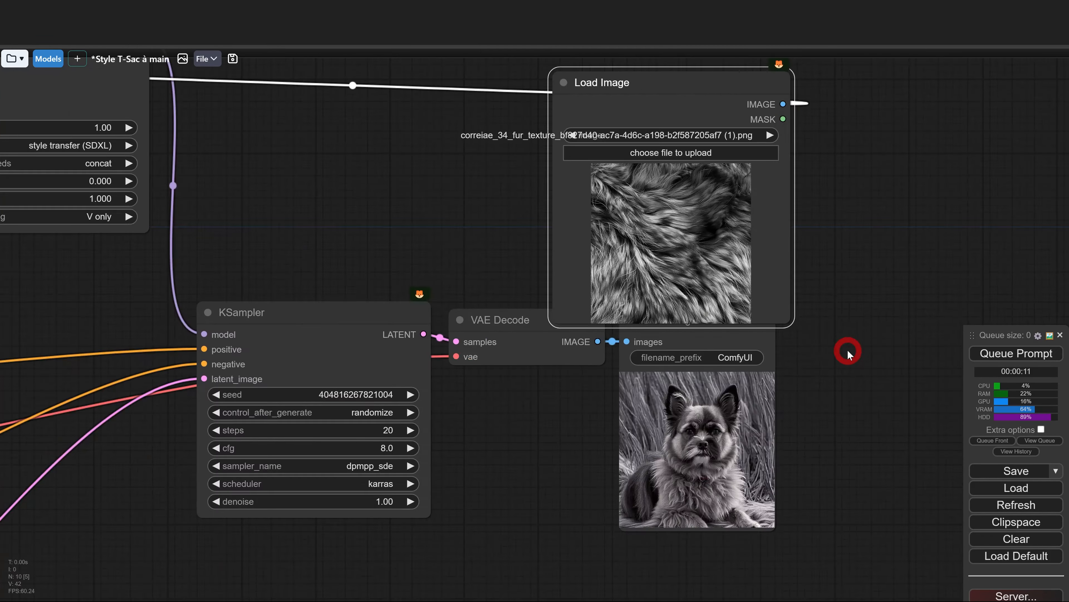
click(751, 366)
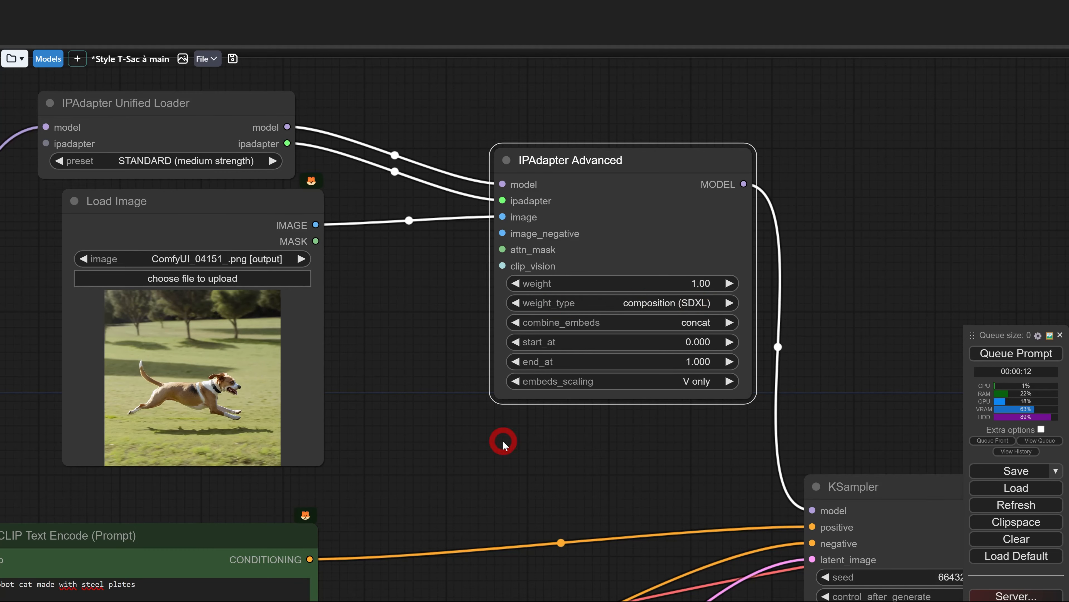
Place the Save Image node beside Load Image to compare the generated robot cat's composition with the running dog reference
scroll(503, 440, down, 2)
drag(877, 511, 649, 468)
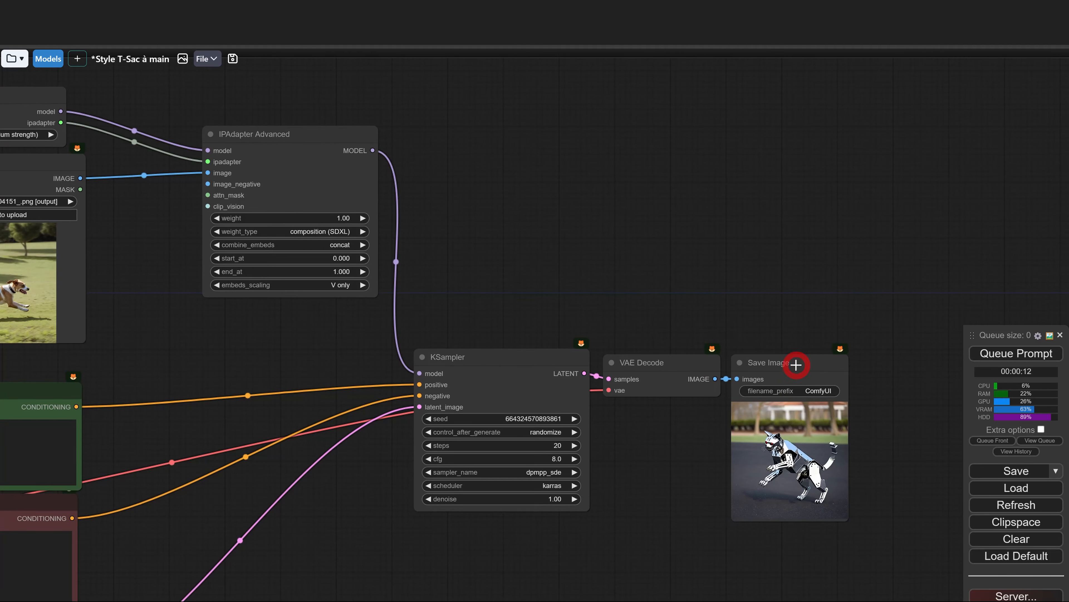
drag(795, 363, 169, 220)
scroll(602, 389, up, 3)
drag(601, 390, 671, 398)
scroll(363, 161, up, 2)
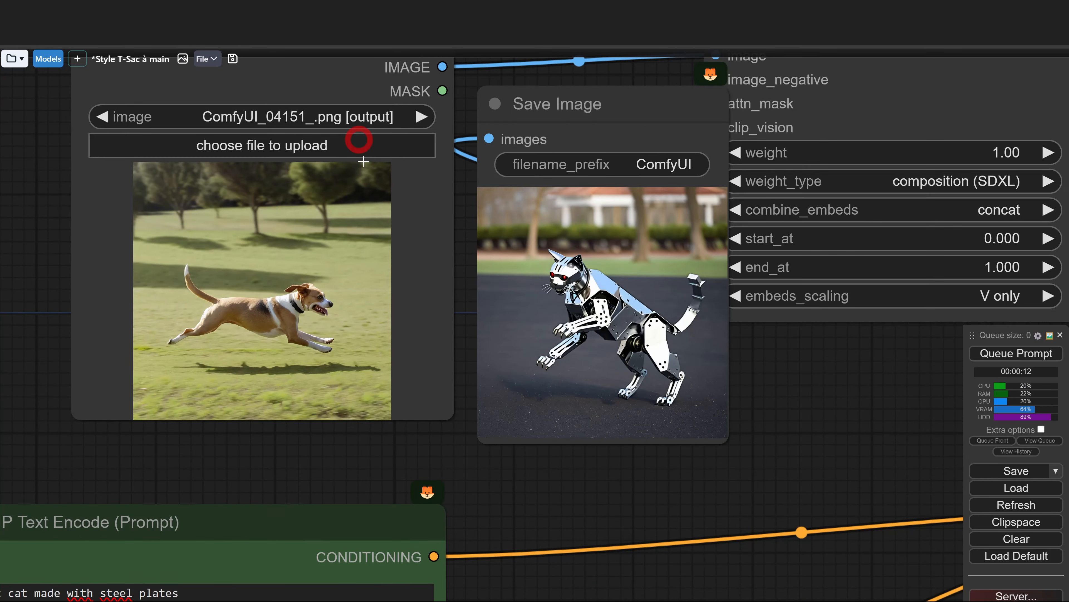
scroll(407, 352, down, 1)
drag(329, 110, 318, 142)
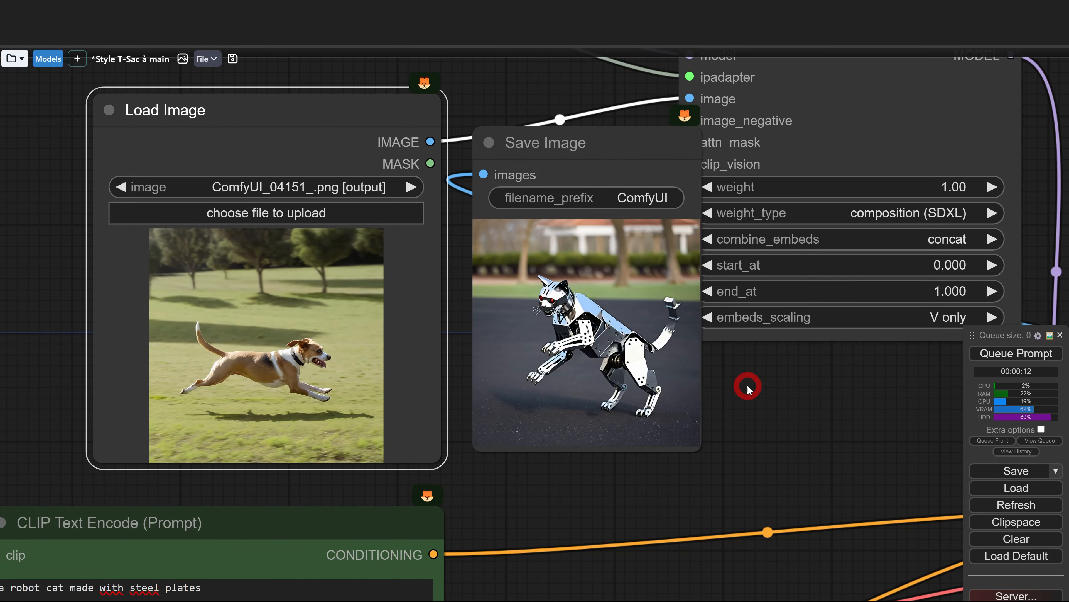
Review the weight_type options of IPAdapter Advanced without changing them and examine the newly generated robot cat image up close
drag(749, 389, 696, 273)
scroll(716, 373, down, 2)
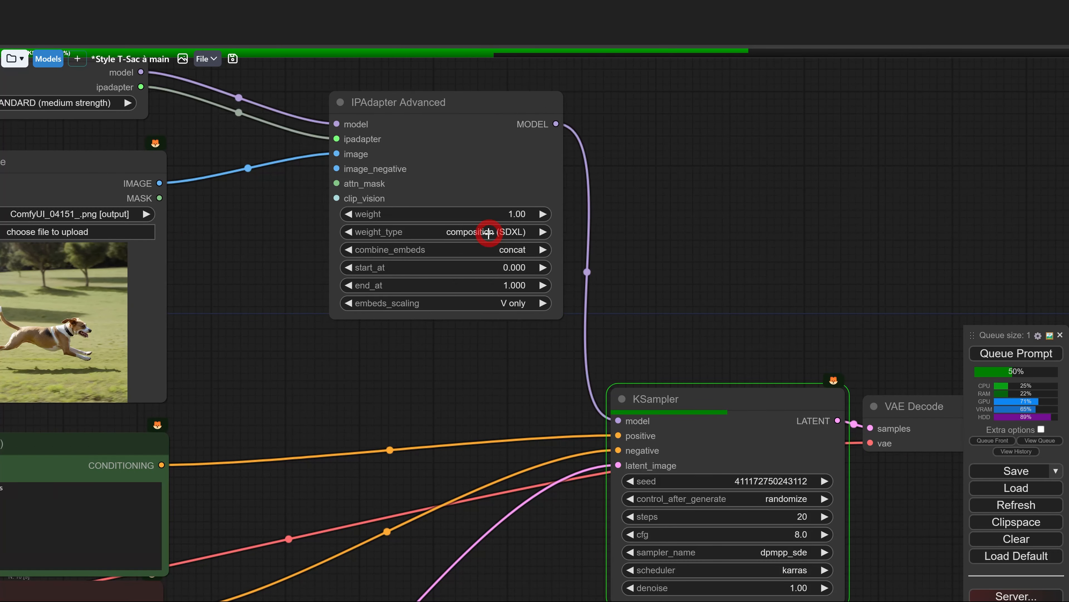
click(490, 232)
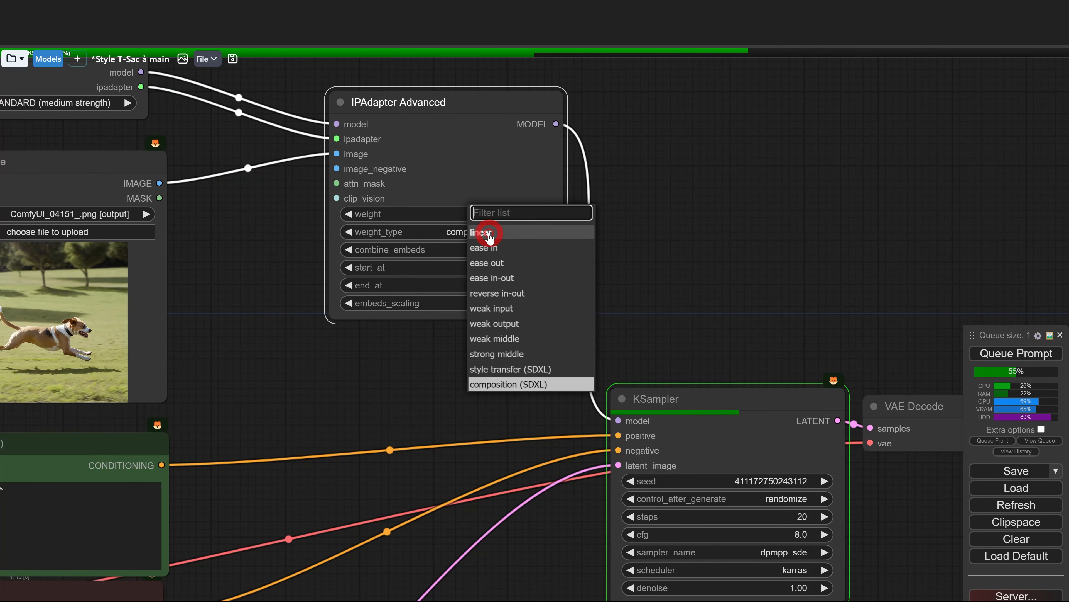
click(678, 323)
scroll(680, 323, down, 4)
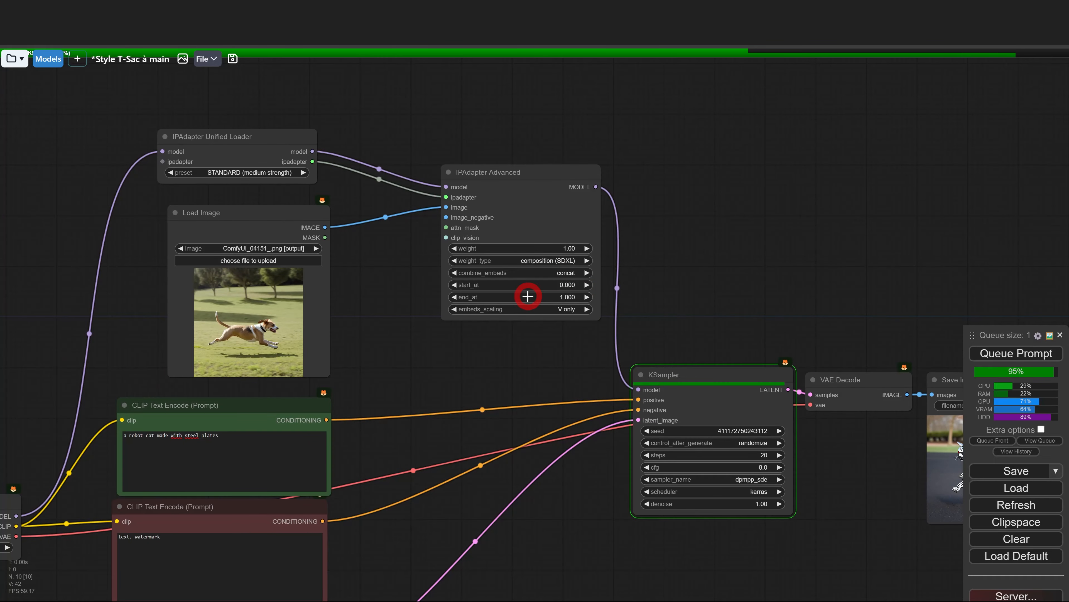
drag(742, 276, 585, 234)
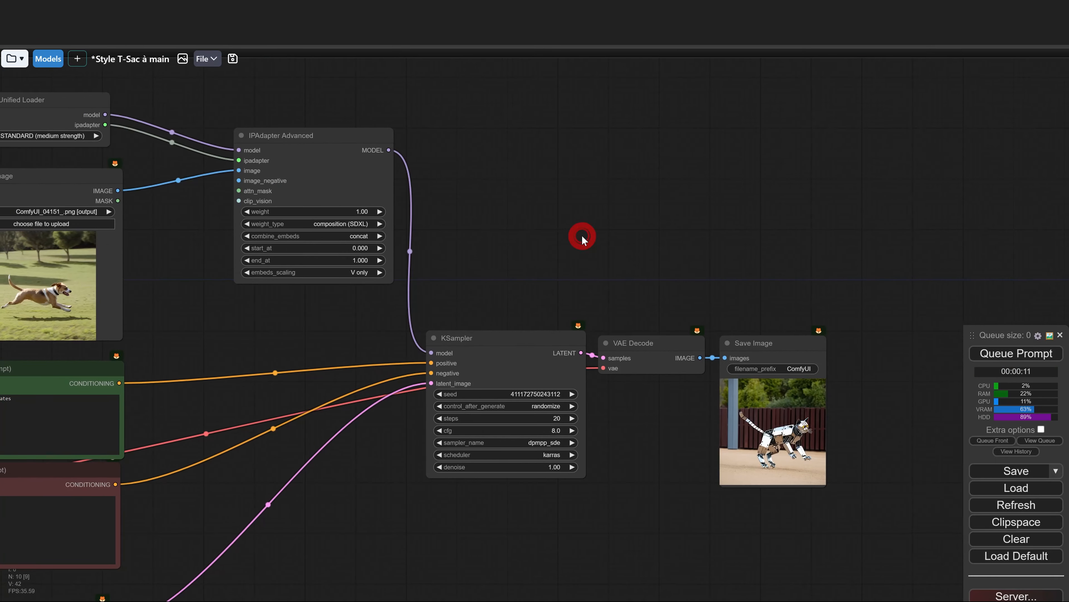
scroll(817, 447, up, 10)
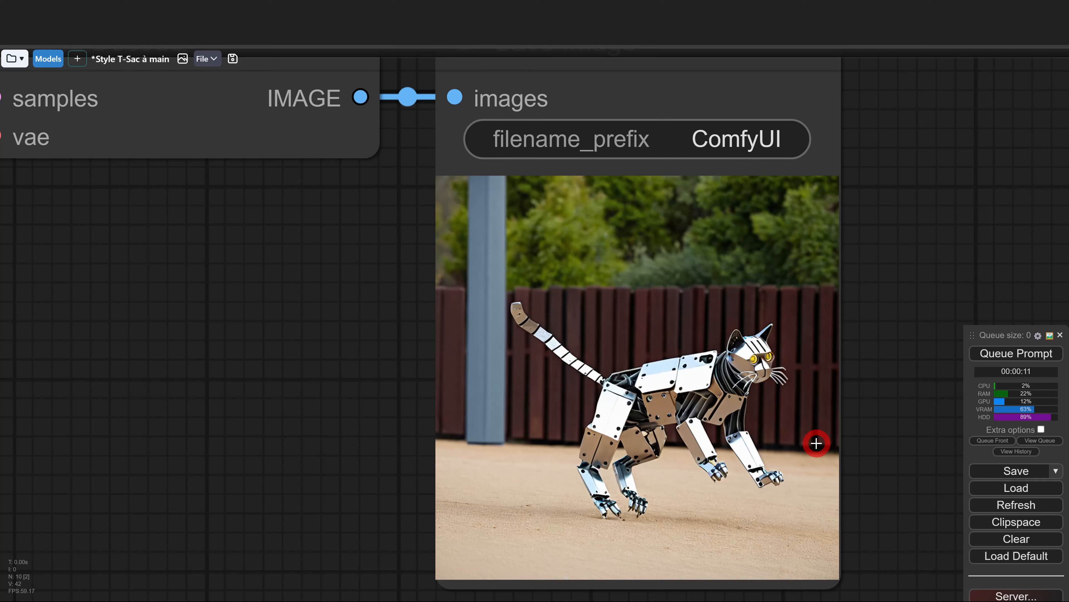
Duplicate the Load Image node into the empty area beneath KSampler and load the photo of the woman in a white t-shirt
scroll(816, 443, up, 2)
scroll(419, 291, down, 15)
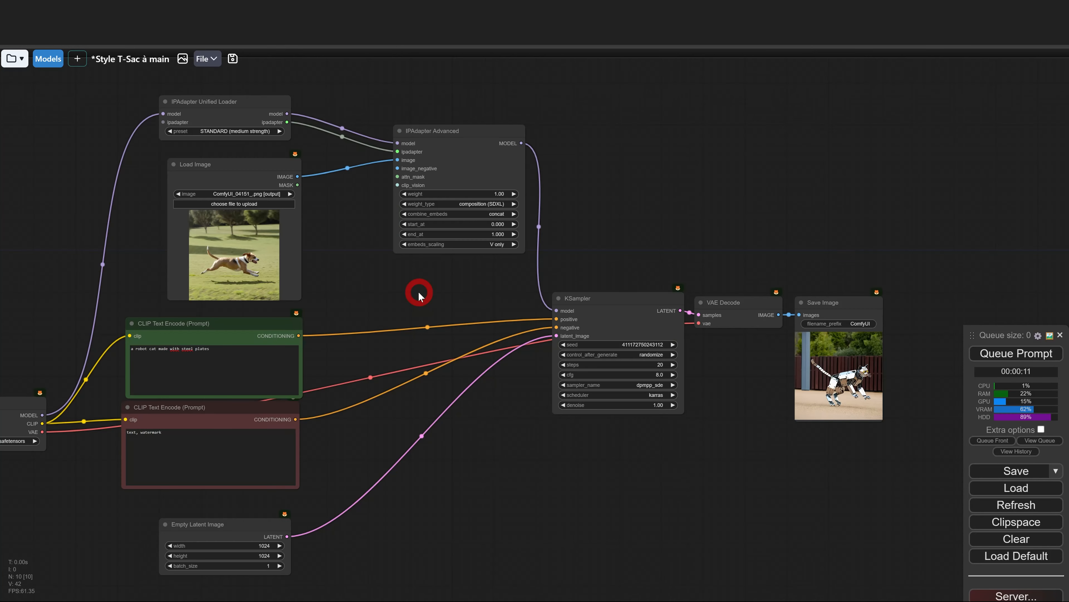
drag(419, 291, 444, 290)
click(288, 166)
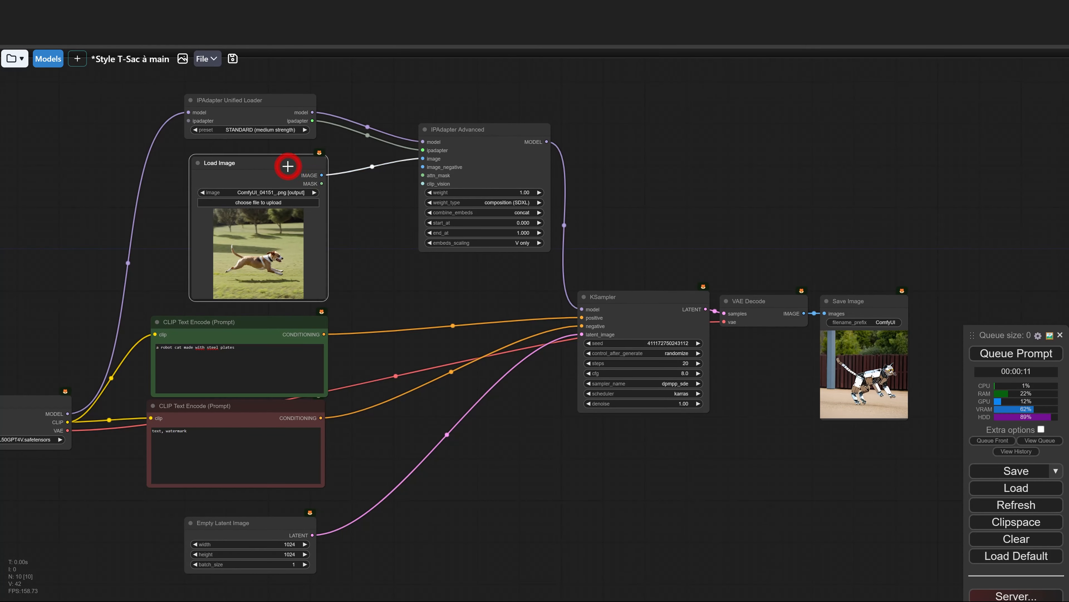
drag(288, 166, 289, 164)
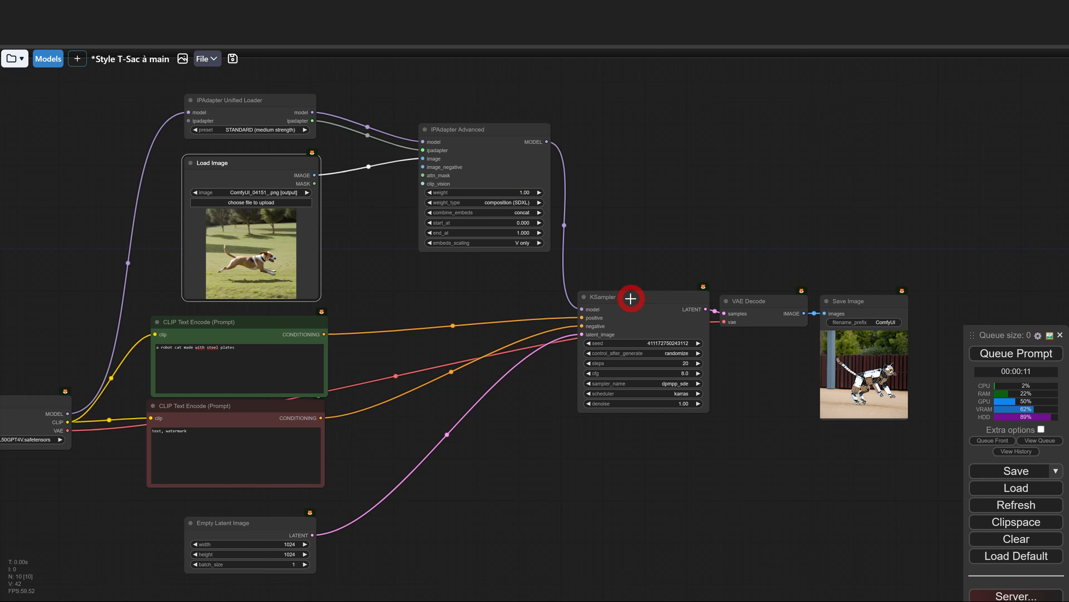
drag(630, 298, 627, 303)
scroll(487, 454, down, 5)
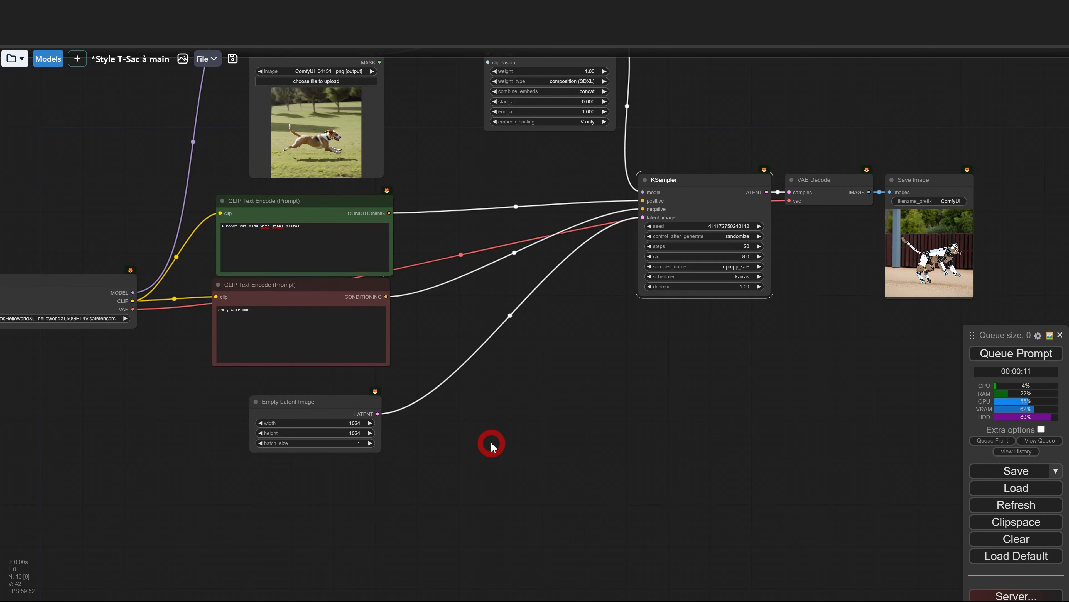
drag(478, 434, 485, 521)
drag(339, 168, 499, 278)
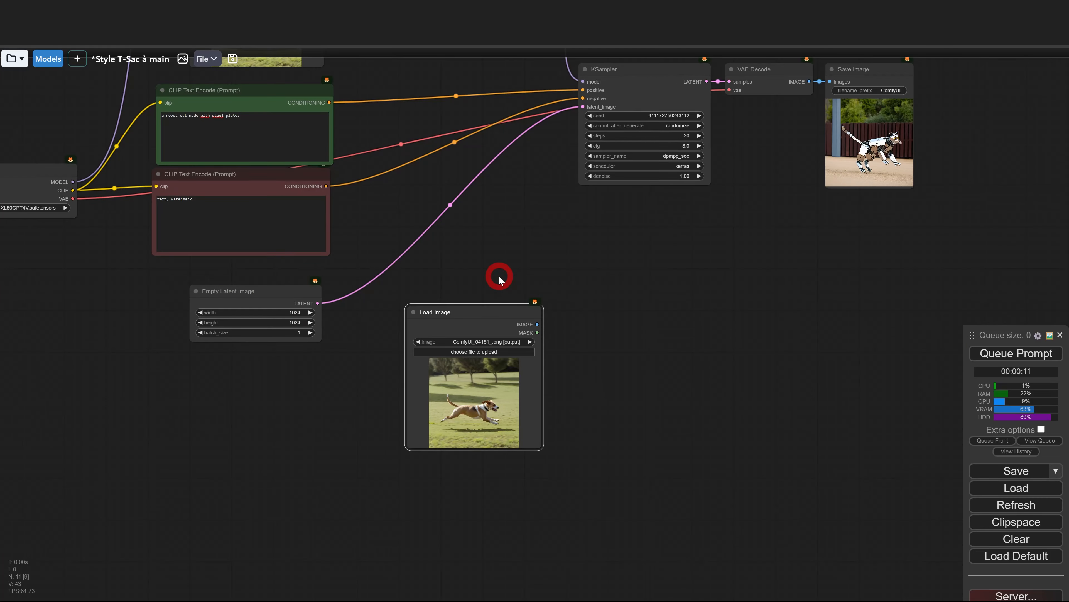
key(ctrl+v)
drag(525, 319, 502, 366)
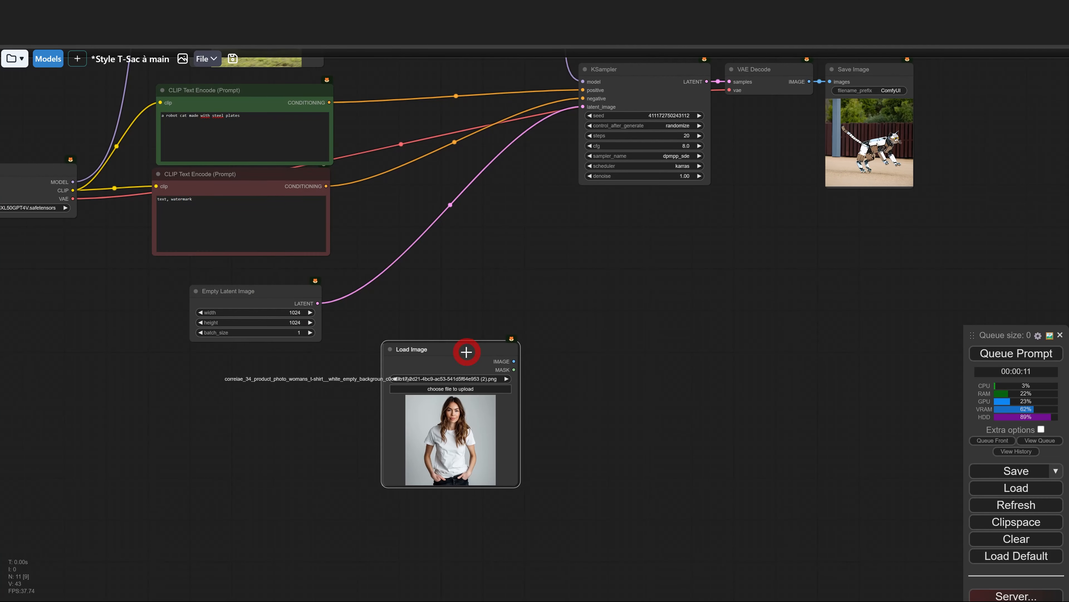
Place the Load Image node holding the t-shirt photo just beneath the Empty Latent Image node
scroll(459, 363, up, 4)
scroll(457, 364, up, 4)
drag(655, 391, 680, 350)
scroll(679, 371, down, 3)
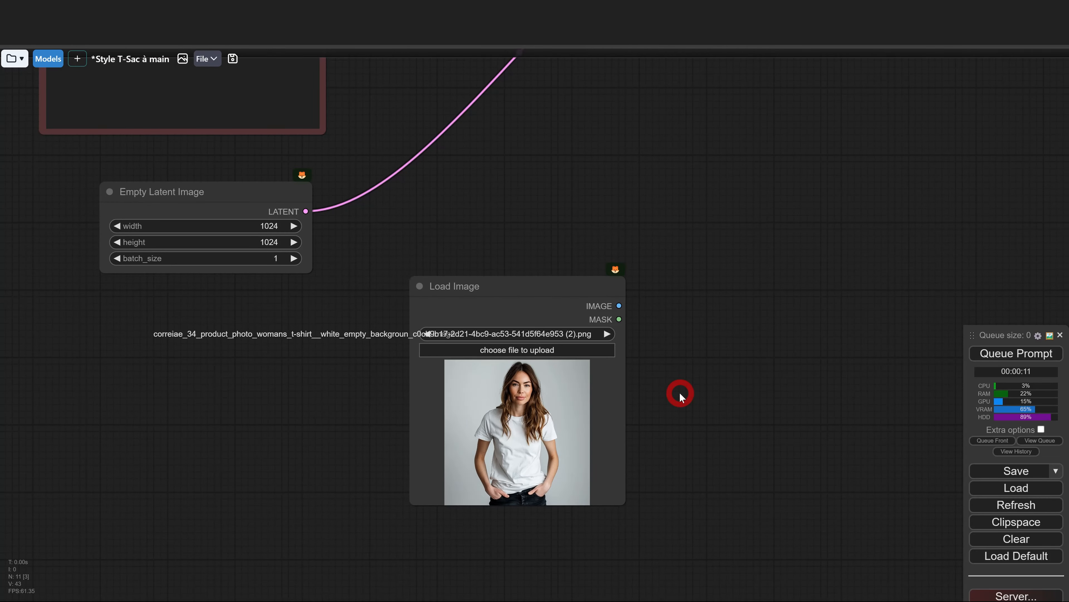
drag(534, 318, 507, 325)
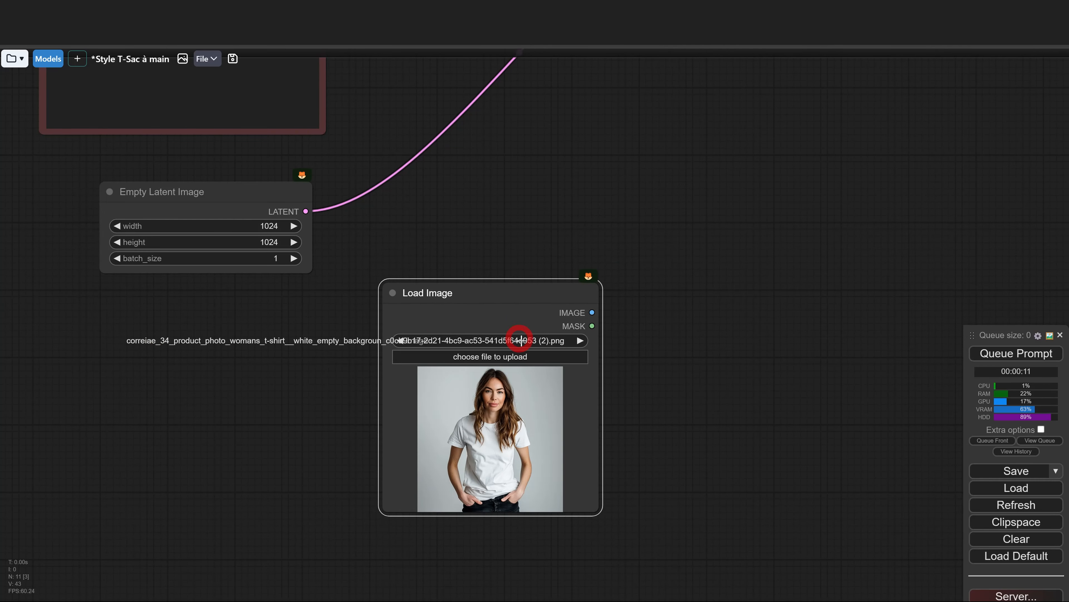
key(ctrl+z)
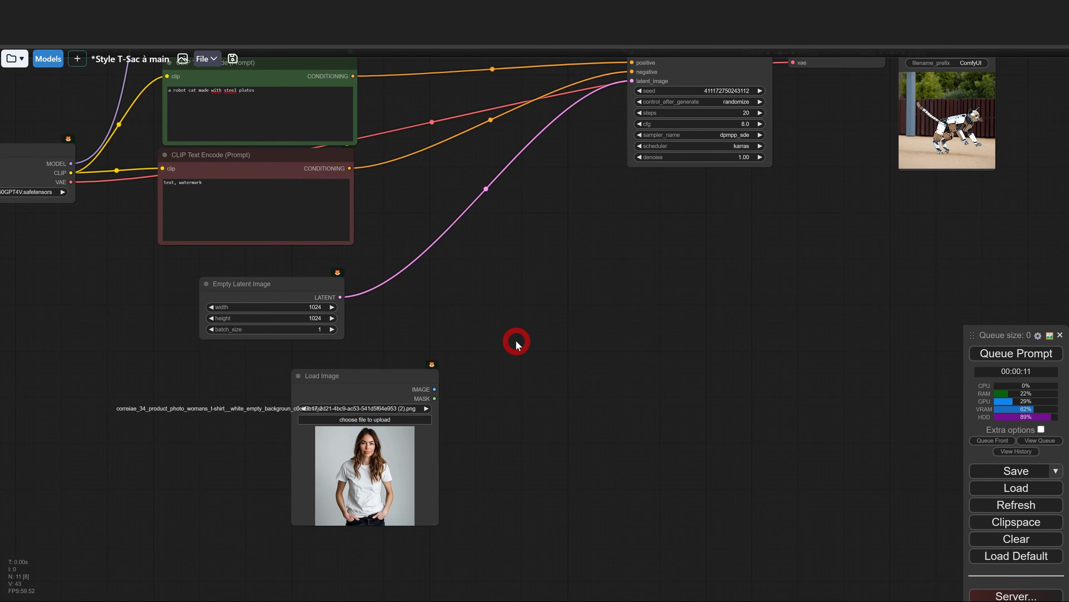
drag(407, 379, 416, 374)
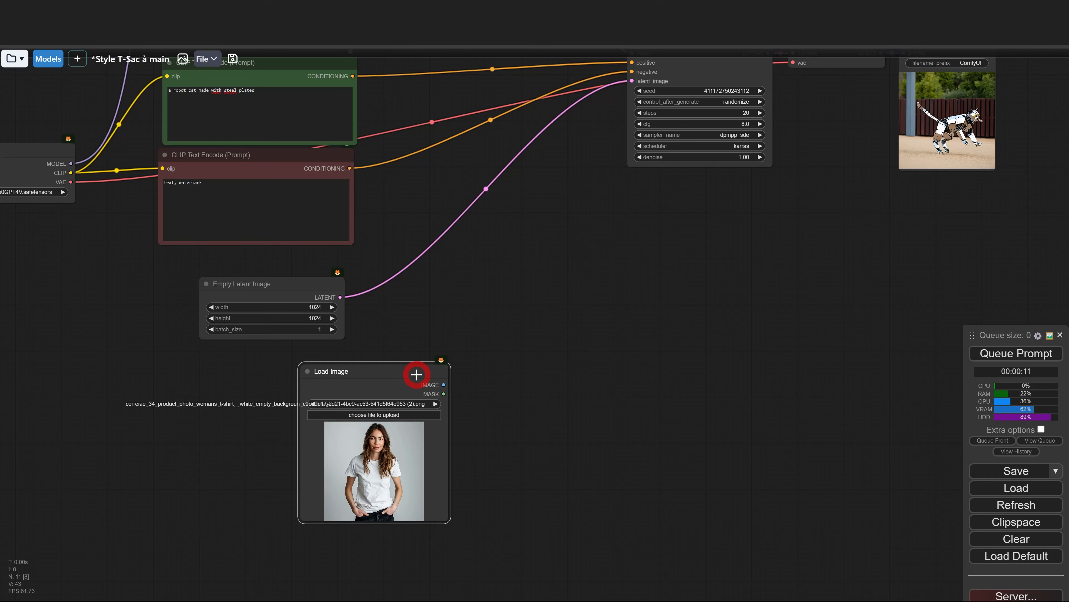
Add an Apply ControlNet node fed by a widened Load ControlNet Model node using control-lora-depth-rank256.safetensors
scroll(519, 356, down, 2)
double_click(519, 356)
text(contro)
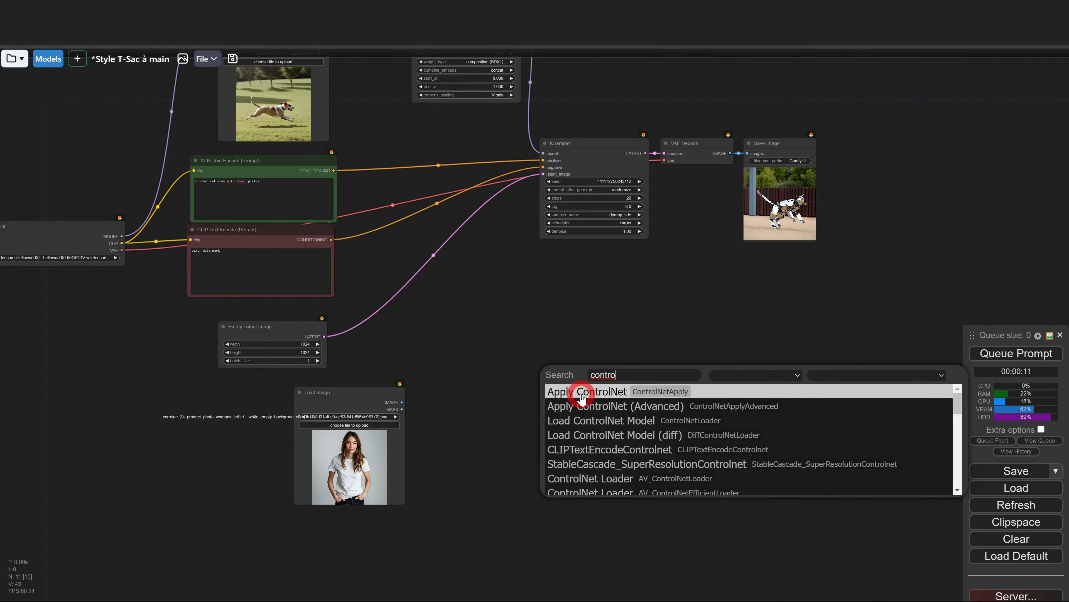
click(583, 391)
drag(644, 375, 645, 340)
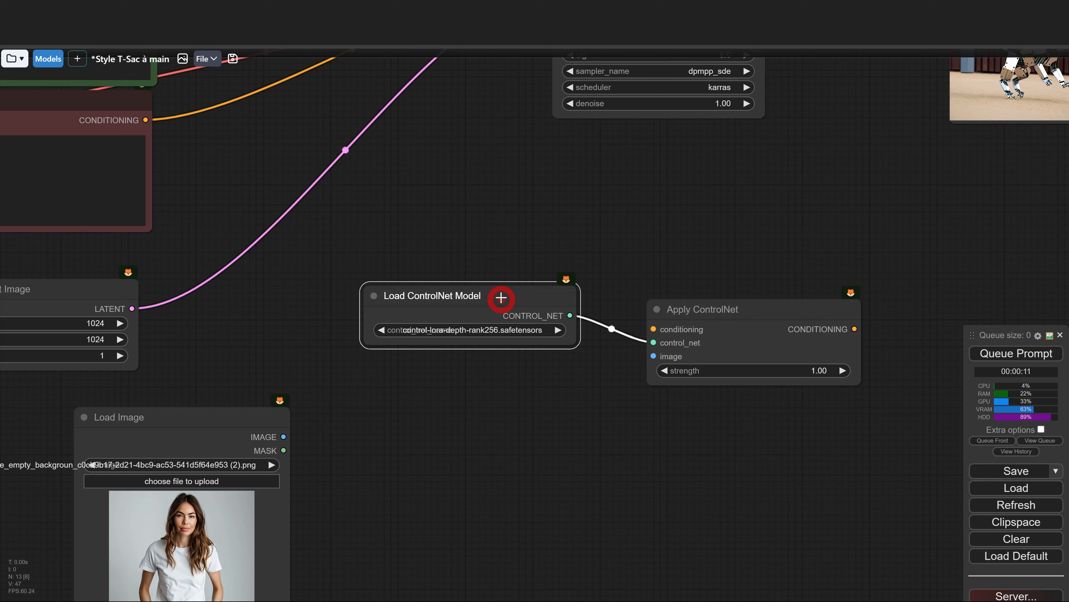
drag(502, 299, 401, 282)
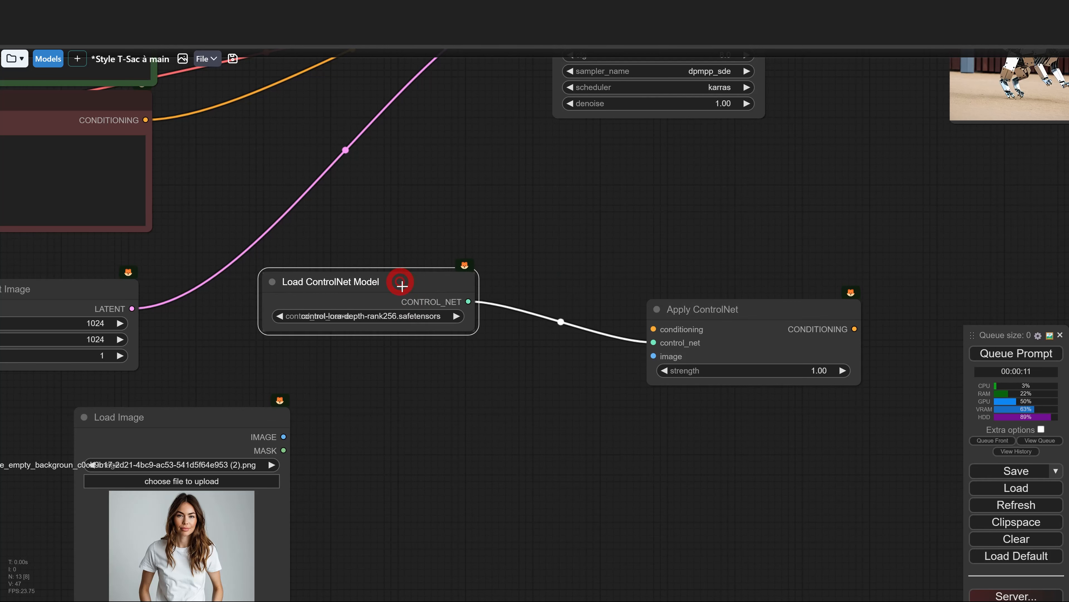
drag(473, 336, 564, 335)
drag(477, 294, 498, 296)
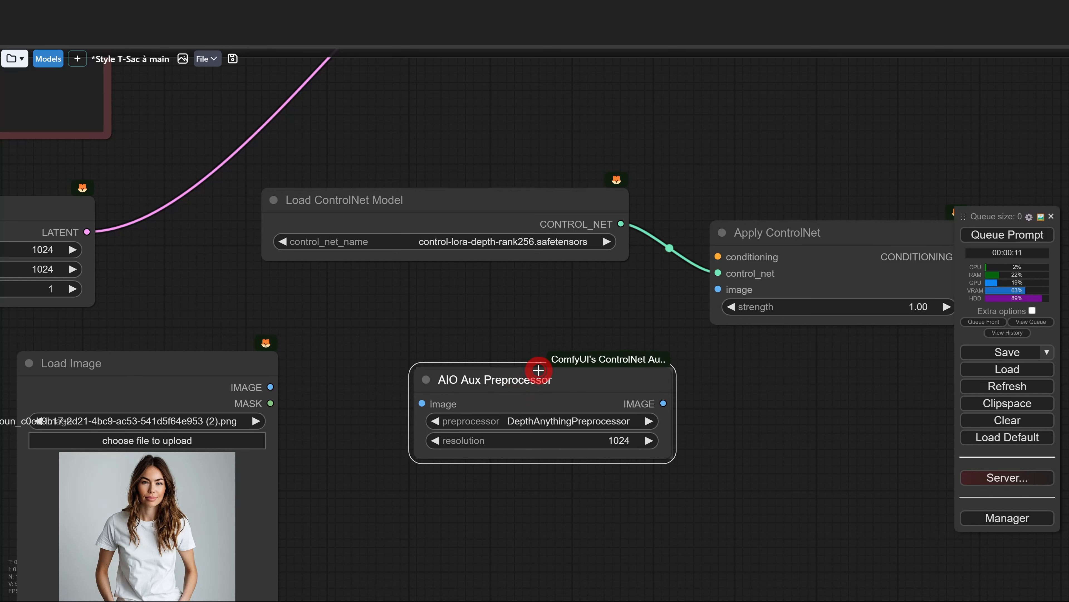
Place an AIO Aux Preprocessor node with DepthAnythingPreprocessor at resolution 1024 between the t-shirt photo's Load Image and Apply ControlNet
drag(538, 370, 525, 354)
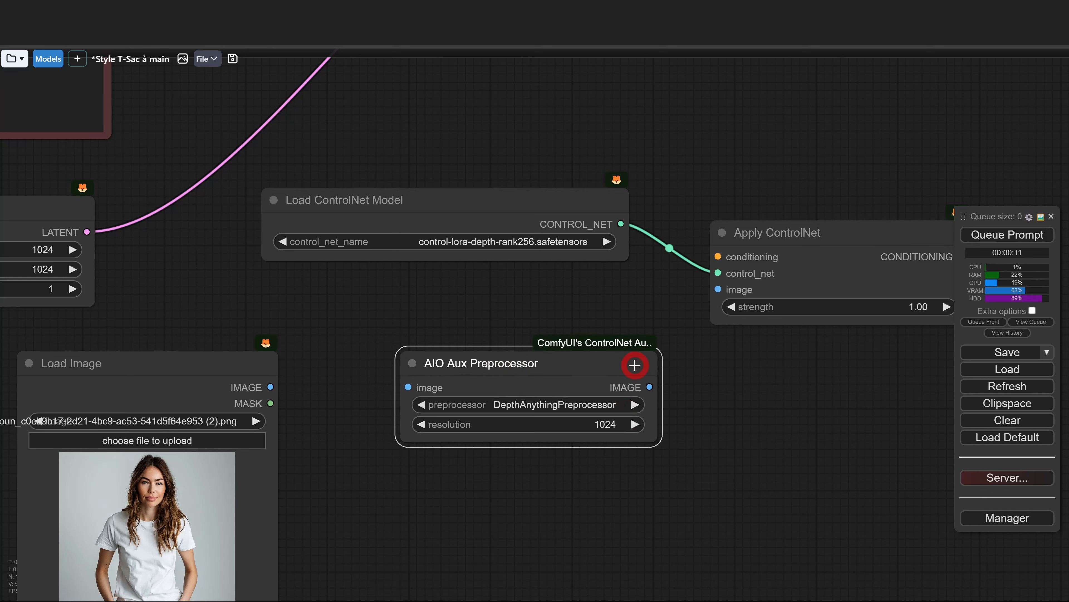
drag(589, 346, 571, 338)
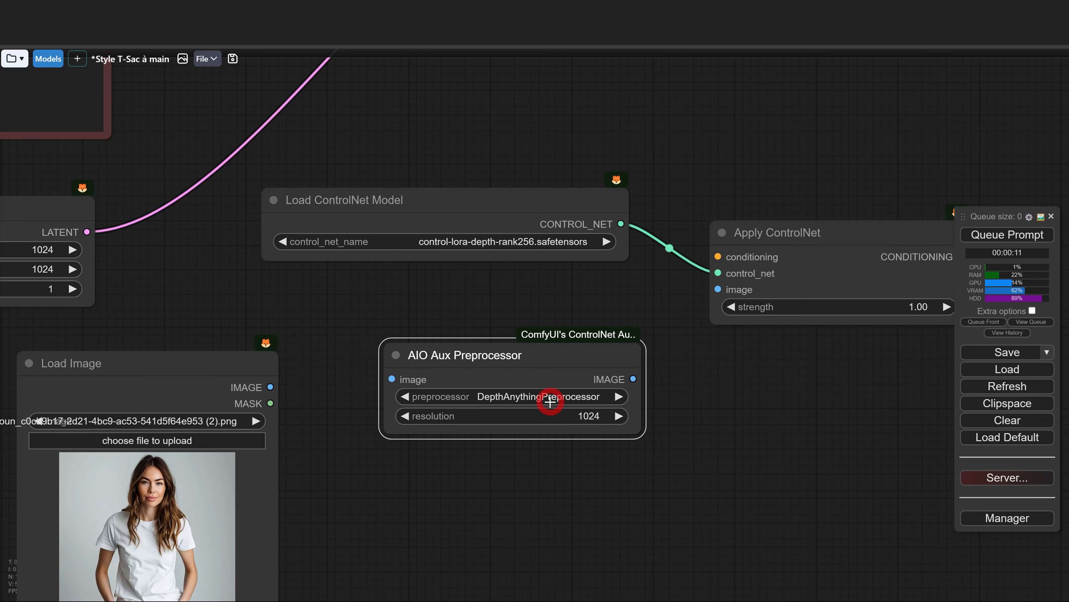
Search the Manager's custom node list for "controlnet" and review the ComfyUI's ControlNet Auxiliary Preprocessors entry
click(989, 524)
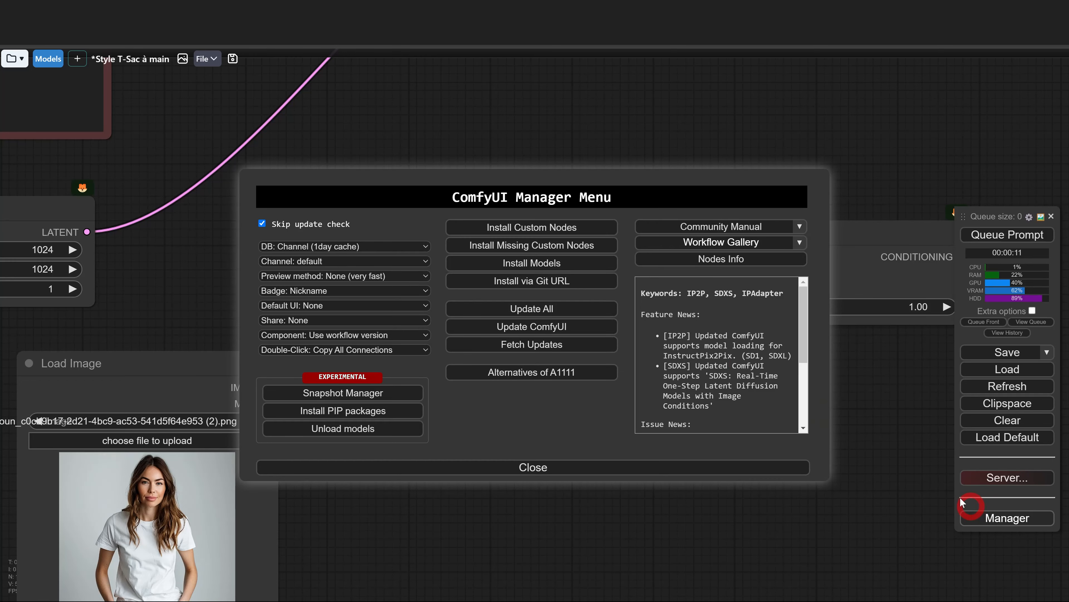
click(549, 228)
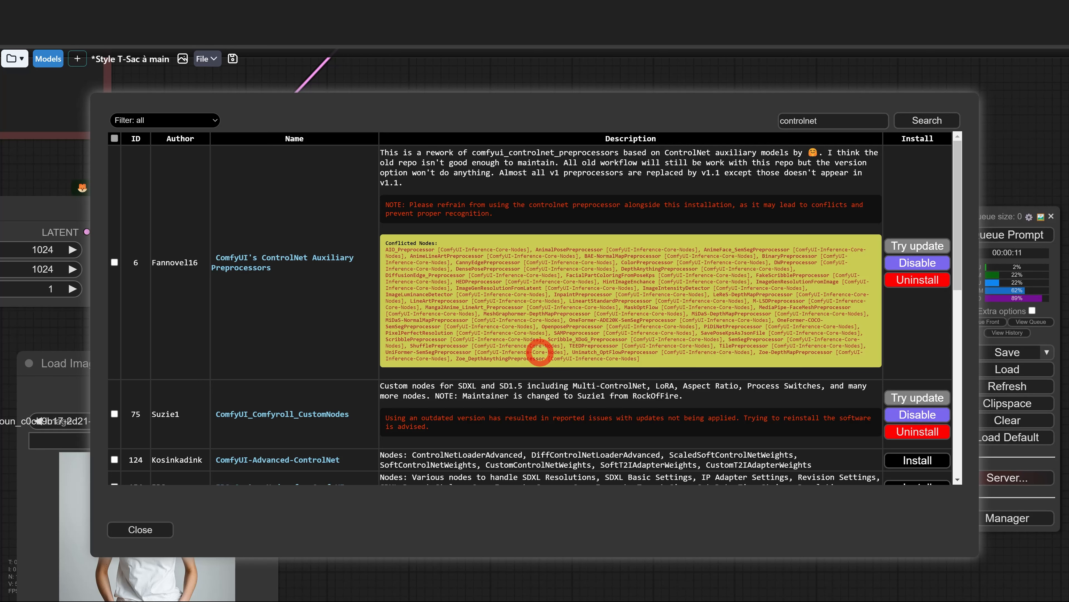
click(140, 529)
click(522, 466)
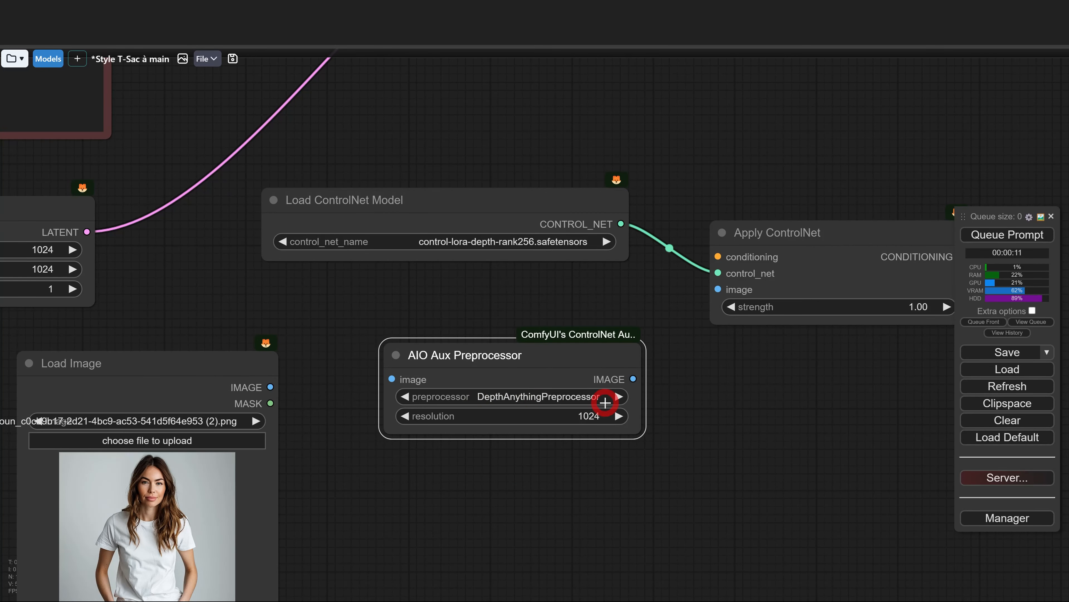
Connect the t-shirt photo's image output through AIO Aux Preprocessor to the image input of Apply ControlNet
scroll(432, 455, down, 2)
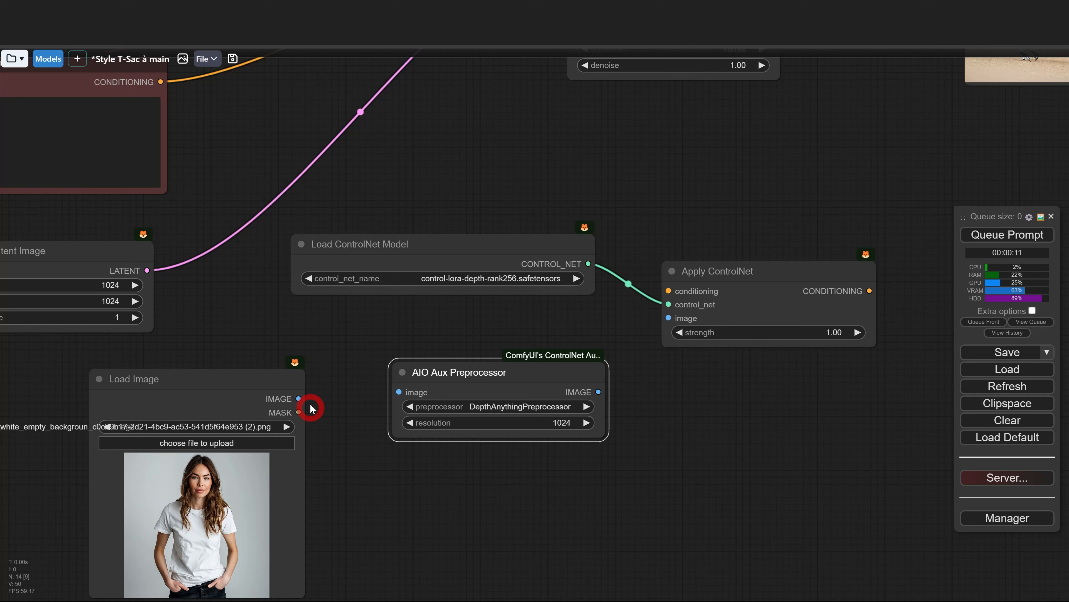
drag(296, 394, 400, 392)
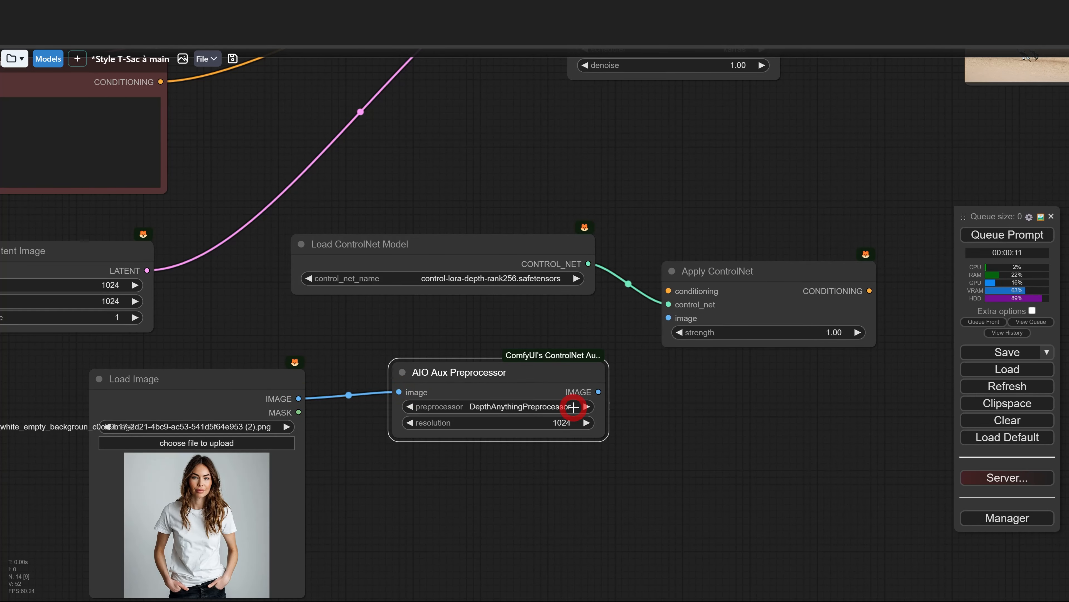
drag(599, 392, 668, 319)
scroll(674, 379, down, 4)
Route the positive prompt's conditioning through Apply ControlNet into the positive input of KSampler
drag(429, 366, 504, 349)
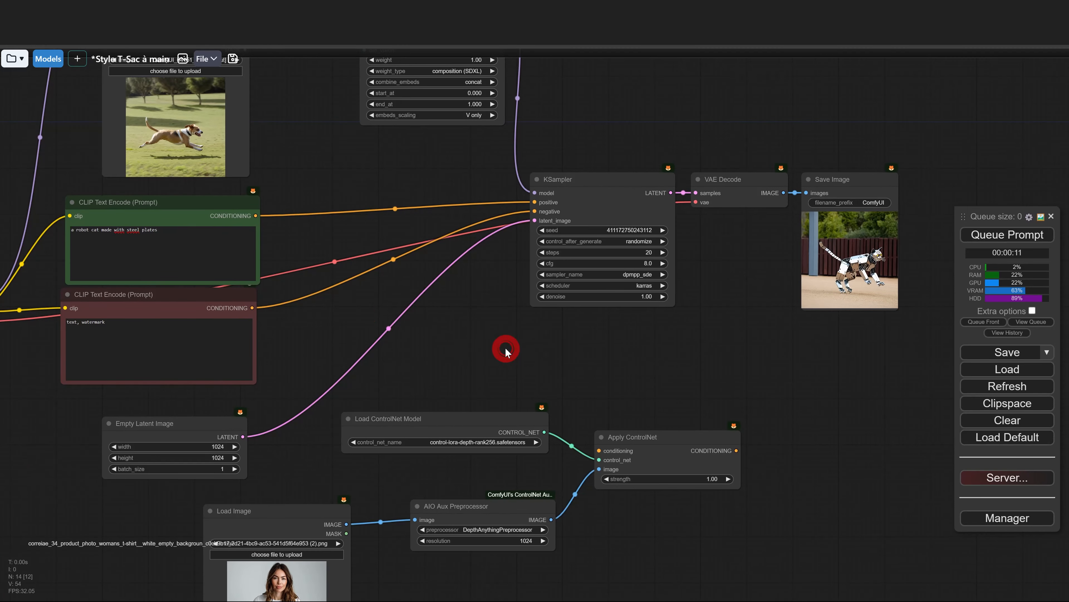
drag(256, 215, 600, 451)
drag(736, 449, 535, 202)
Arrange the t-shirt Load Image, AIO Aux Preprocessor, Load ControlNet Model and Apply ControlNet nodes compactly beneath the Empty Latent Image node
scroll(617, 397, down, 3)
drag(583, 508, 578, 401)
drag(337, 357, 227, 419)
drag(521, 354, 411, 435)
drag(659, 328, 648, 439)
drag(520, 289, 439, 393)
Add a group and size it to enclose the t-shirt Load Image and all the ControlNet nodes
right_click(160, 363)
click(173, 377)
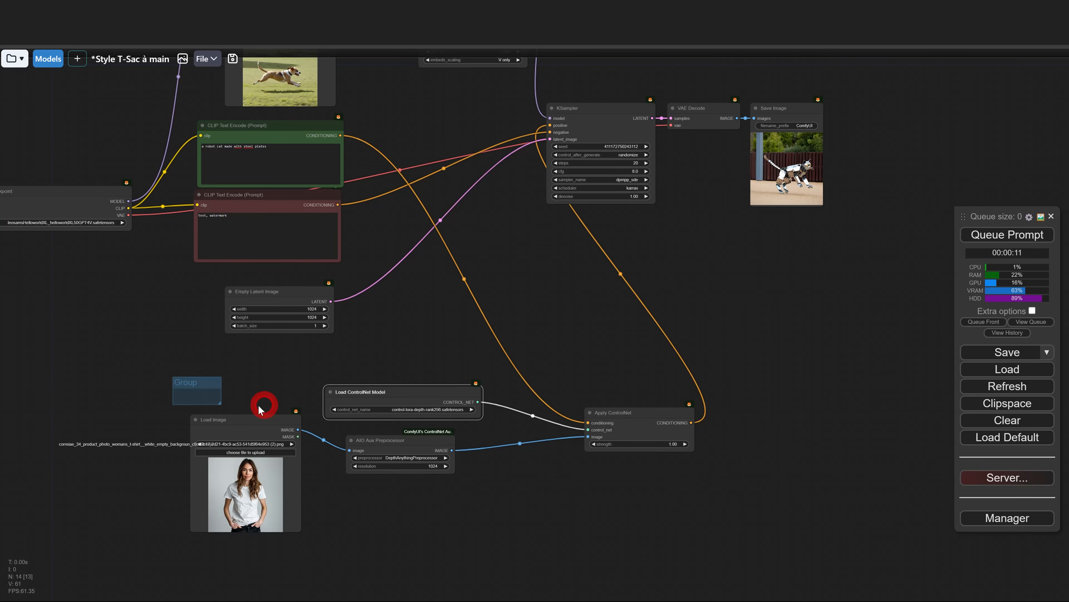
drag(203, 377, 717, 580)
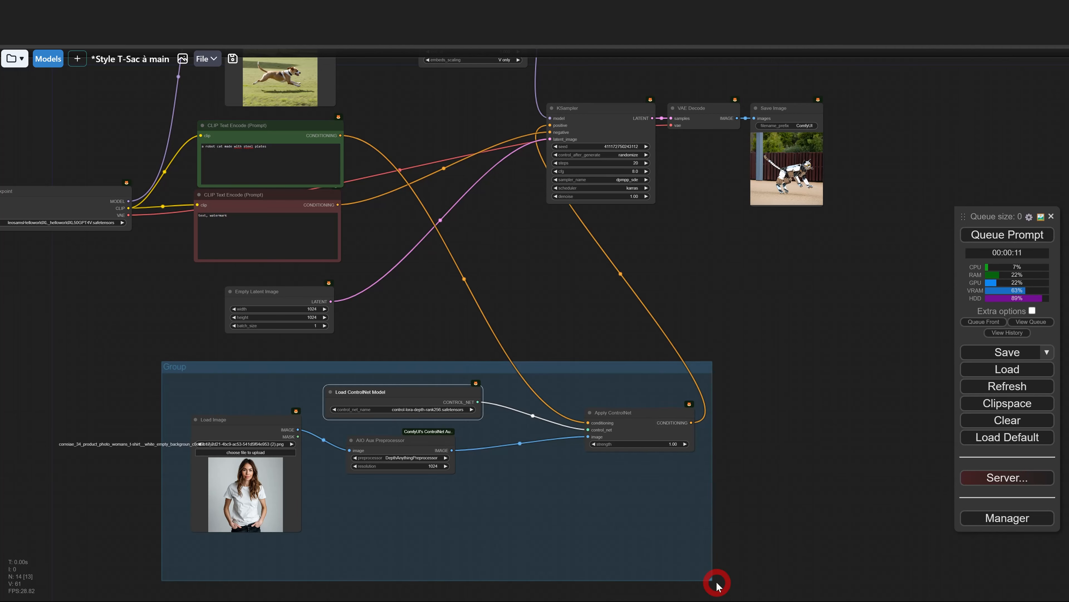
Add a second group enclosing IPAdapter Unified Loader, its Load Image and IPAdapter Advanced
drag(536, 331, 582, 489)
right_click(217, 78)
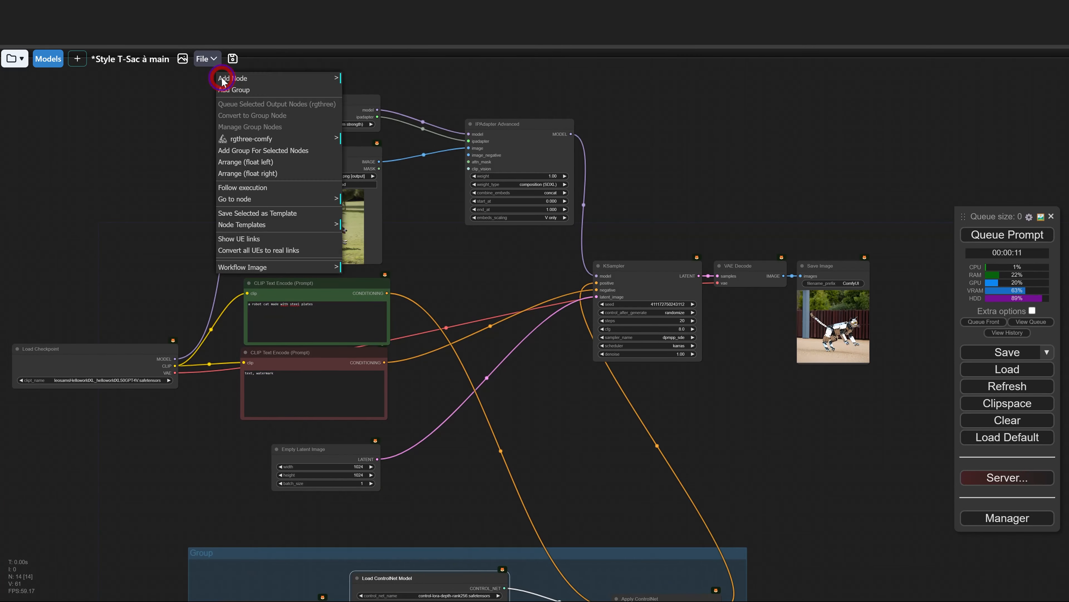
click(242, 97)
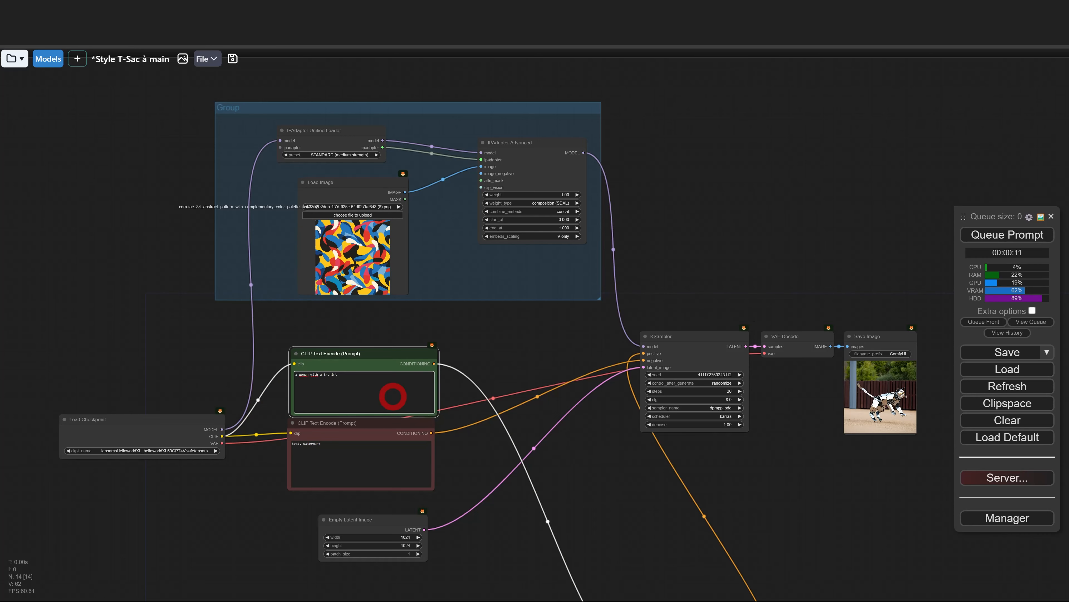
Move the Empty Latent Image node and the ControlNet group slightly up toward the prompt nodes
drag(787, 466, 752, 292)
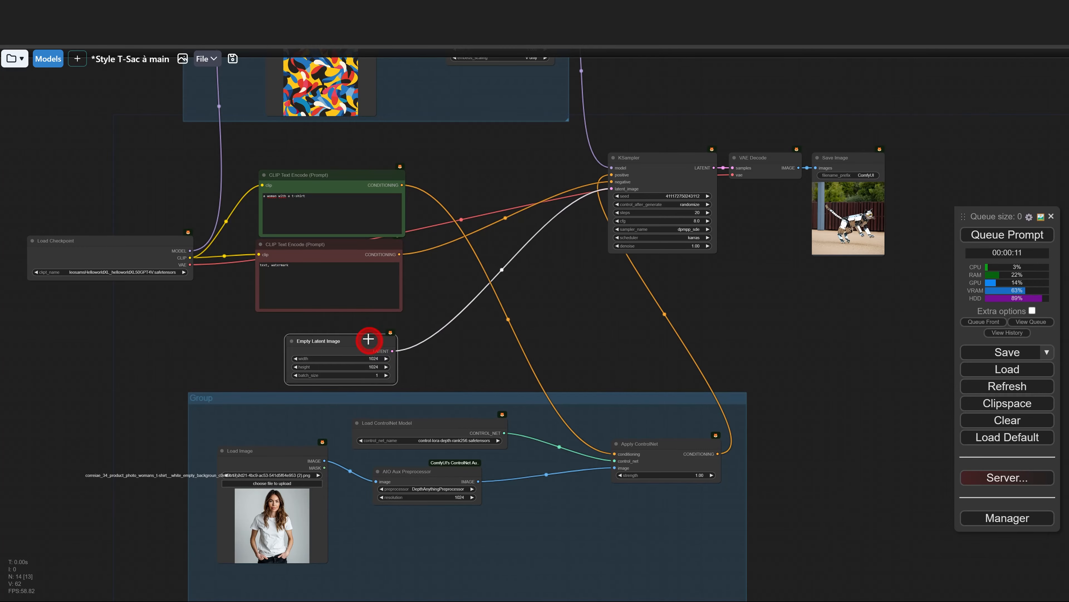
drag(371, 339, 367, 328)
drag(489, 406, 462, 391)
Set the weight_type of IPAdapter Advanced to style transfer (SDXL) and recheck the list of available types
scroll(537, 214, up, 5)
scroll(501, 162, up, 5)
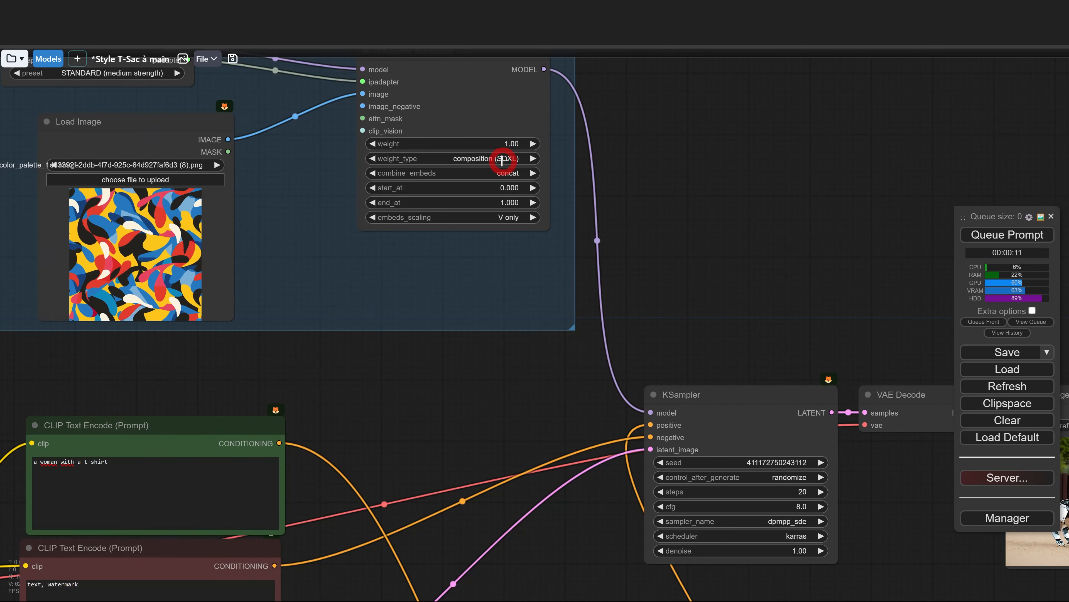
click(507, 158)
click(496, 285)
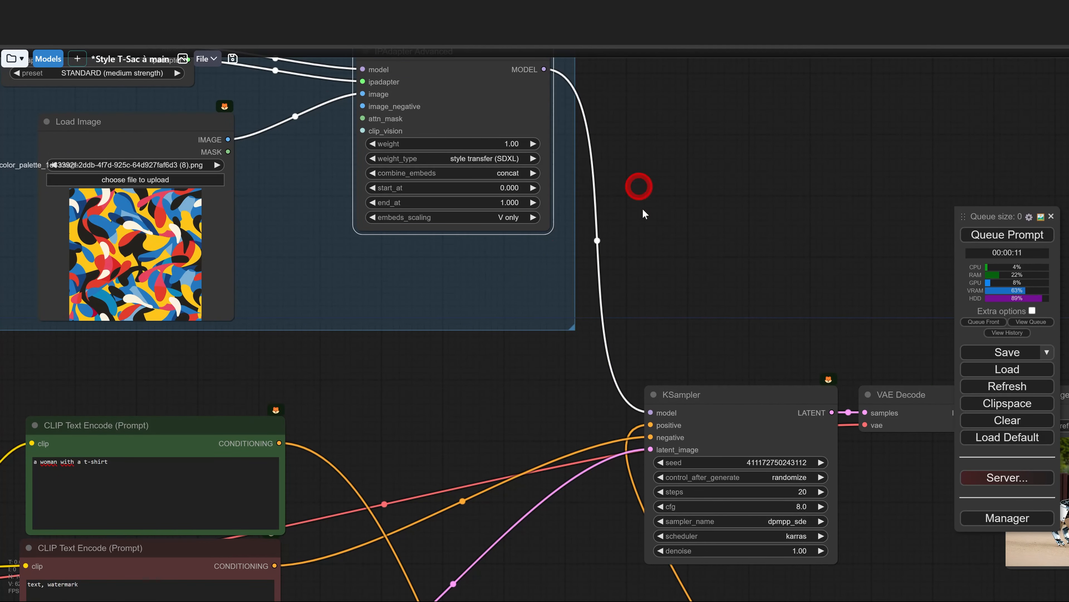
drag(638, 184, 646, 272)
click(498, 246)
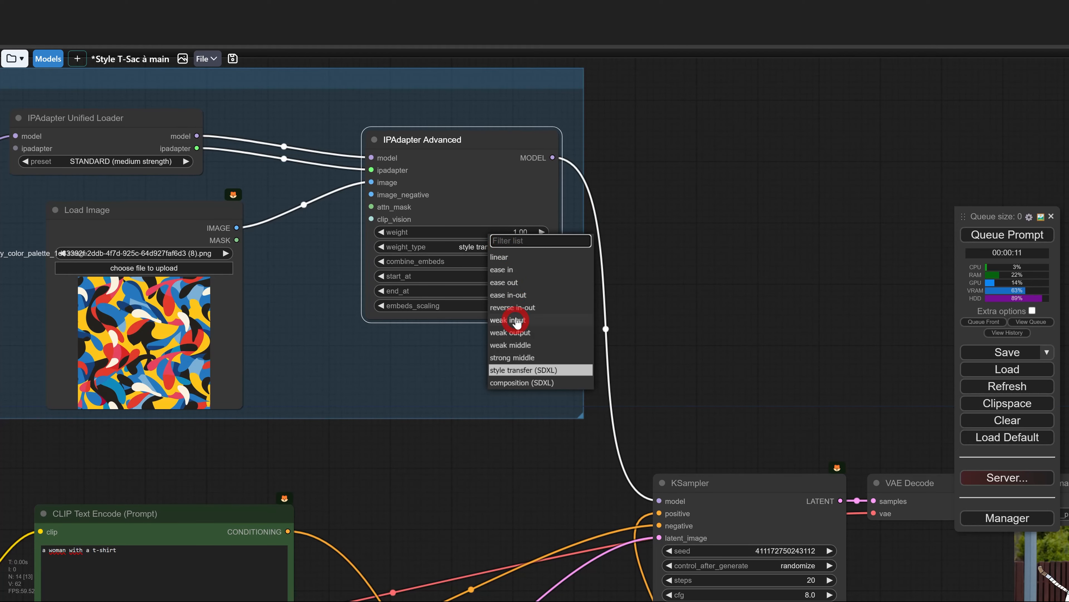
scroll(637, 290, down, 7)
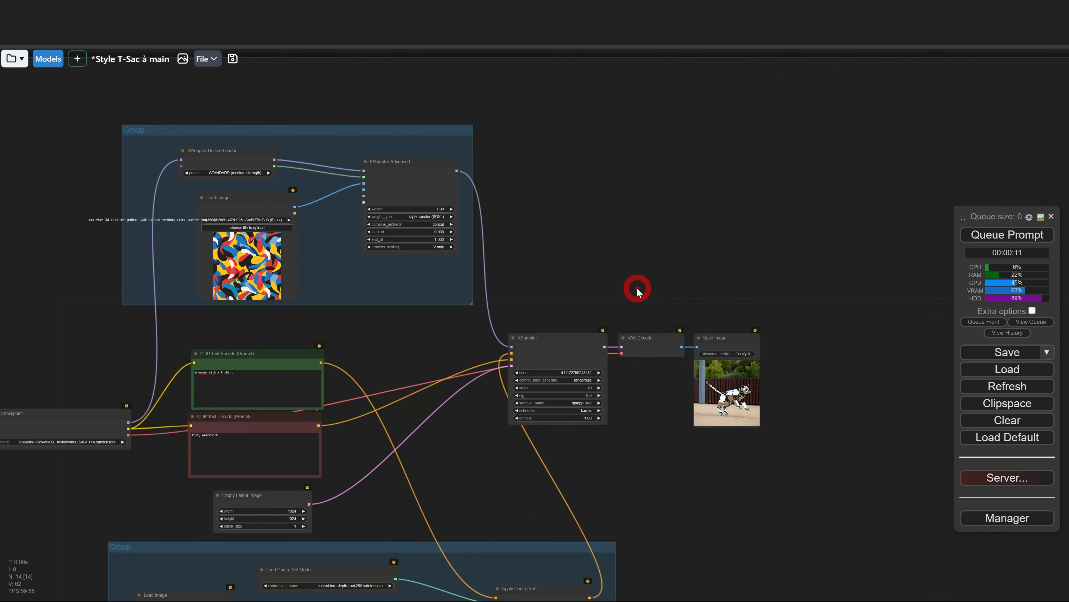
Generate an image from the combined IPAdapter and ControlNet workflow
scroll(637, 295, up, 3)
drag(638, 303, 738, 143)
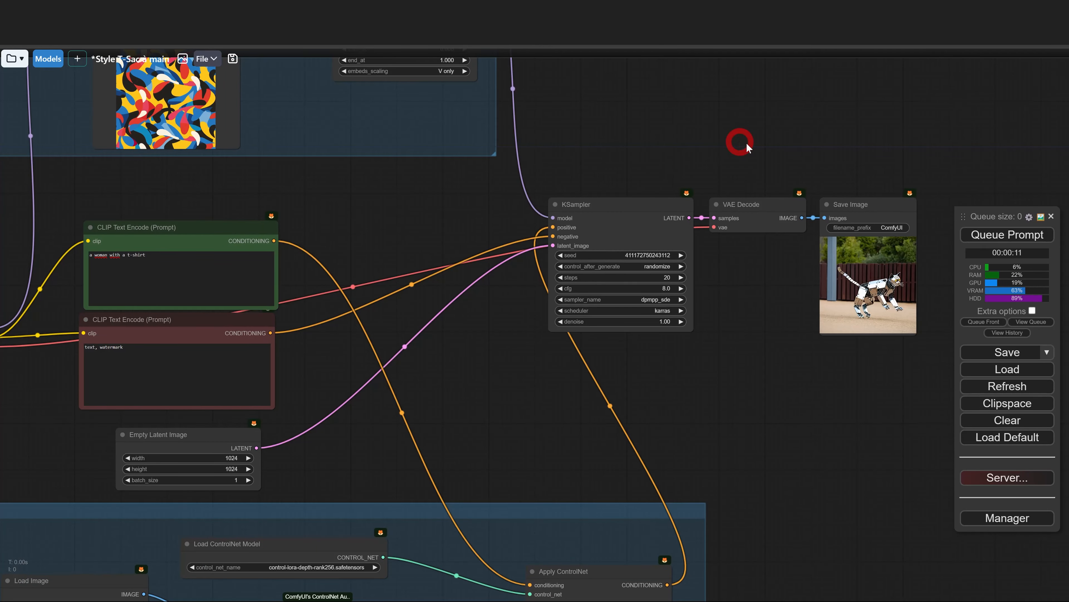
click(1007, 234)
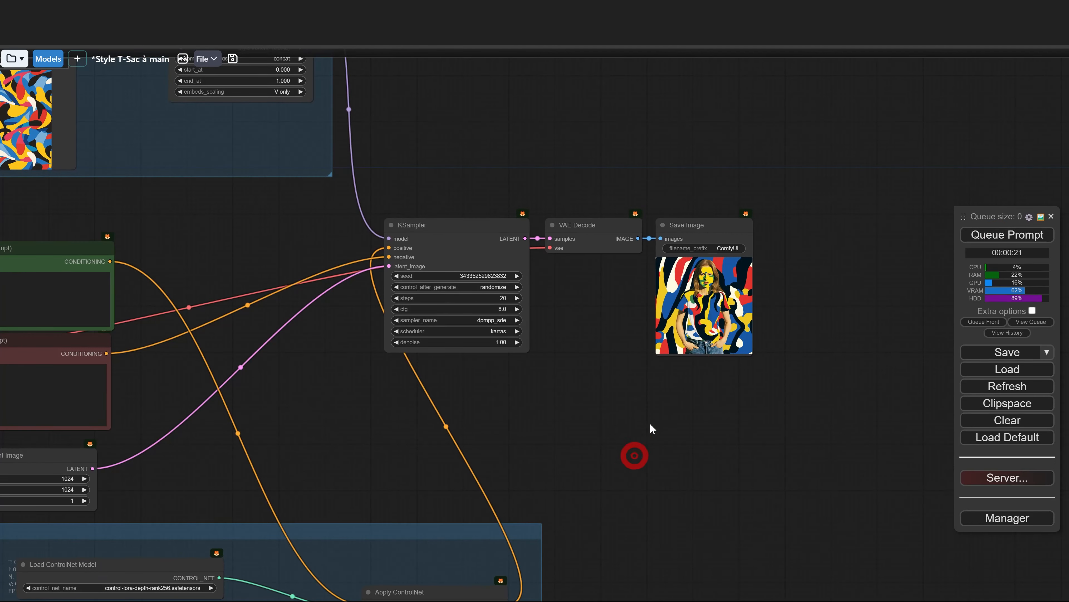
Examine the newly generated image of the woman in a t-shirt up close
scroll(707, 312, up, 5)
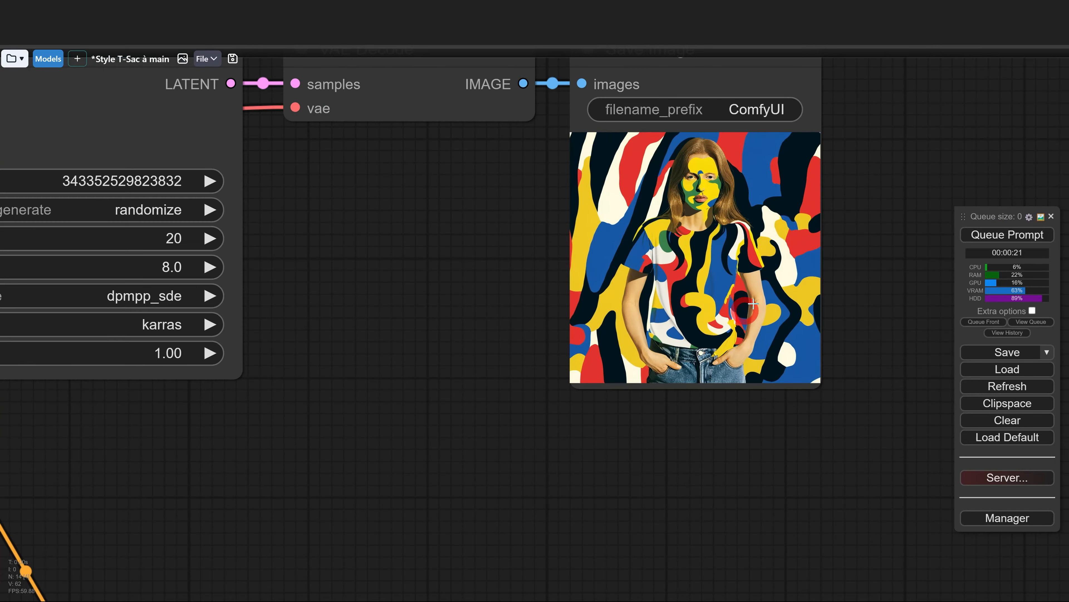
scroll(753, 304, up, 3)
drag(871, 257, 854, 318)
scroll(853, 319, up, 2)
scroll(726, 343, up, 3)
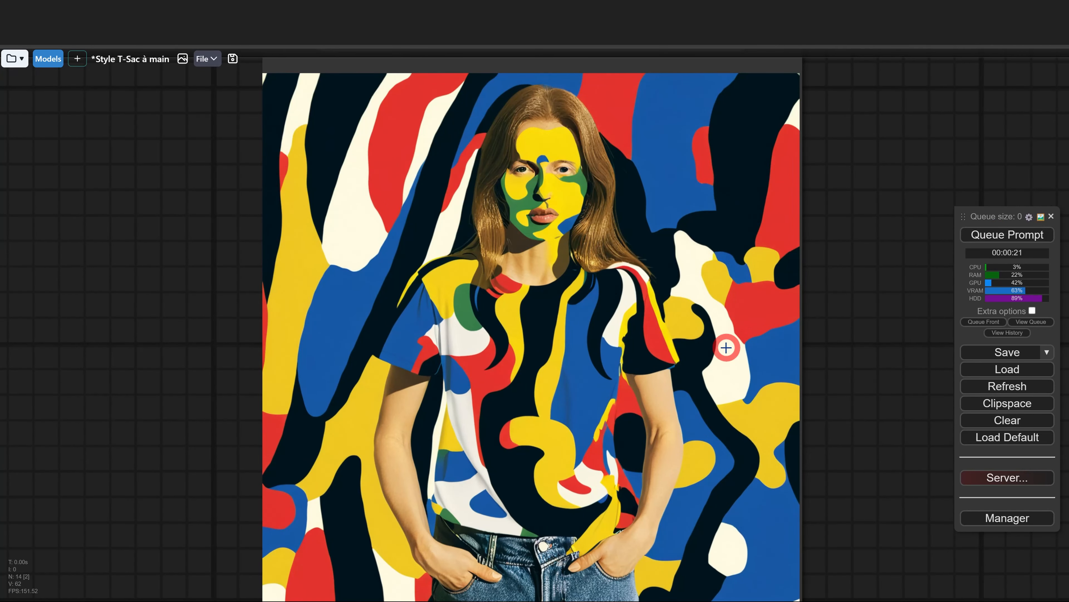
Inspect the saved image to see which areas, including face, t-shirt and background, take on the reference pattern
scroll(464, 328, down, 3)
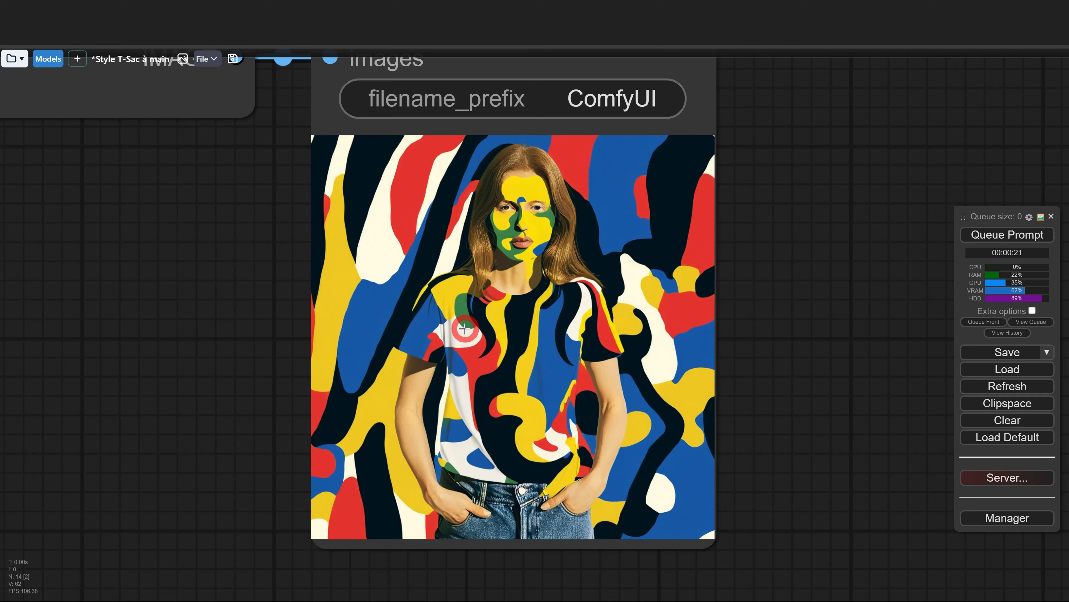
scroll(464, 329, down, 2)
scroll(484, 320, up, 4)
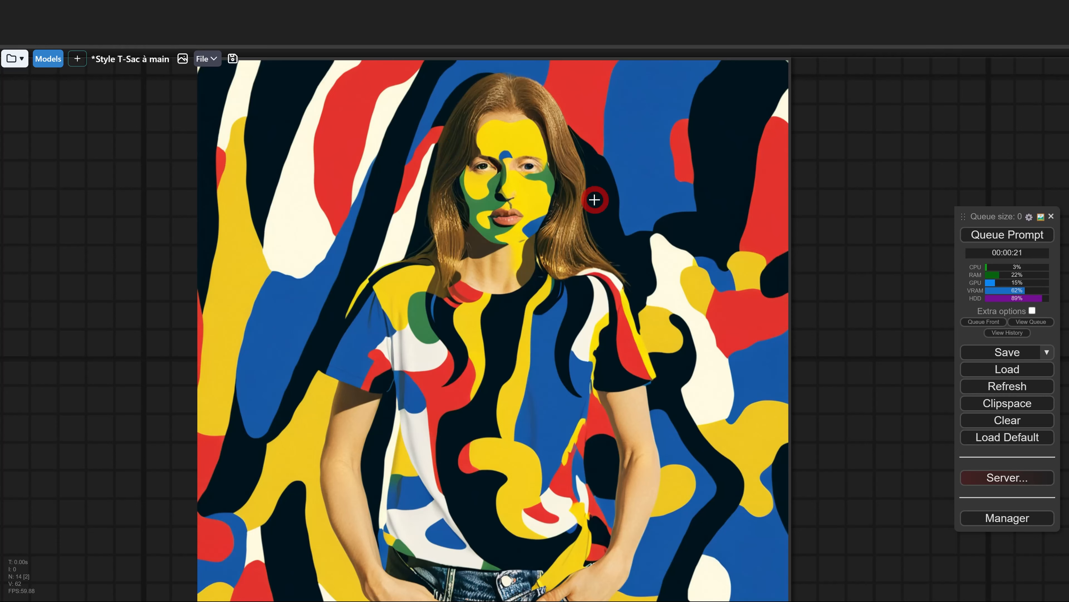
scroll(351, 223, down, 8)
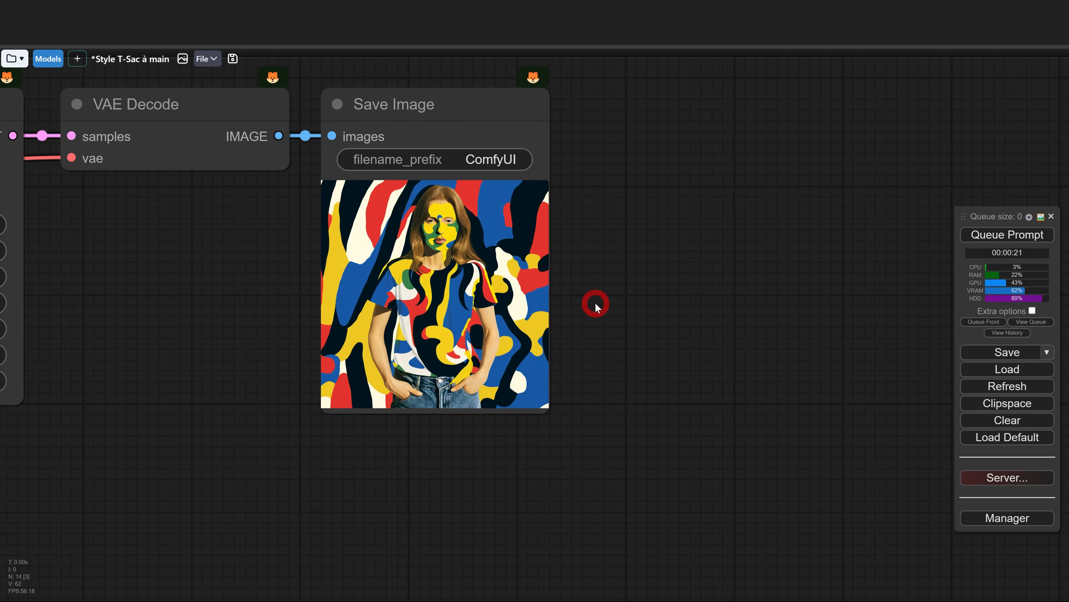
Add a GroundingDinoSAMSegment (segment anything) node in the empty area beside the IPAdapter group, using the Style T-shirt workflow as reference
scroll(596, 306, down, 3)
drag(320, 375, 482, 387)
scroll(482, 387, down, 1)
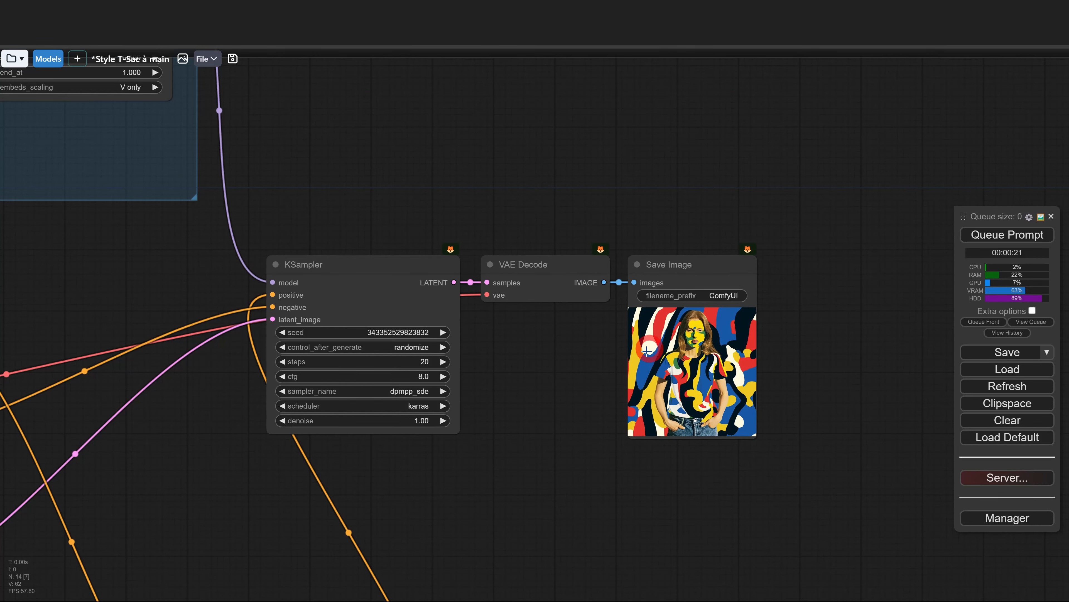
drag(363, 126, 716, 365)
scroll(688, 325, down, 3)
drag(687, 325, 733, 351)
scroll(715, 316, down, 3)
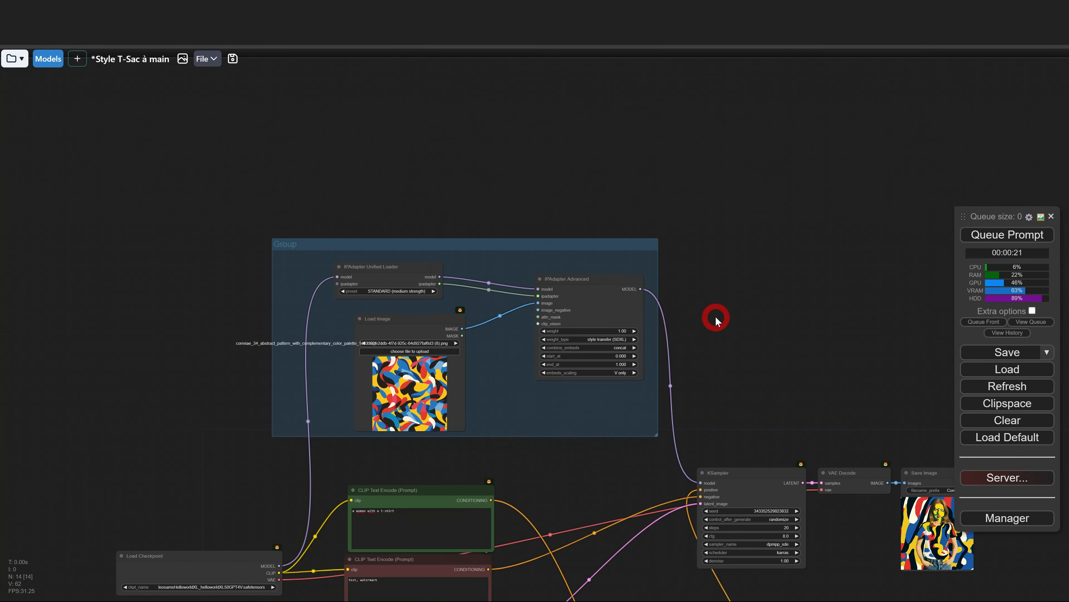
drag(560, 250, 569, 219)
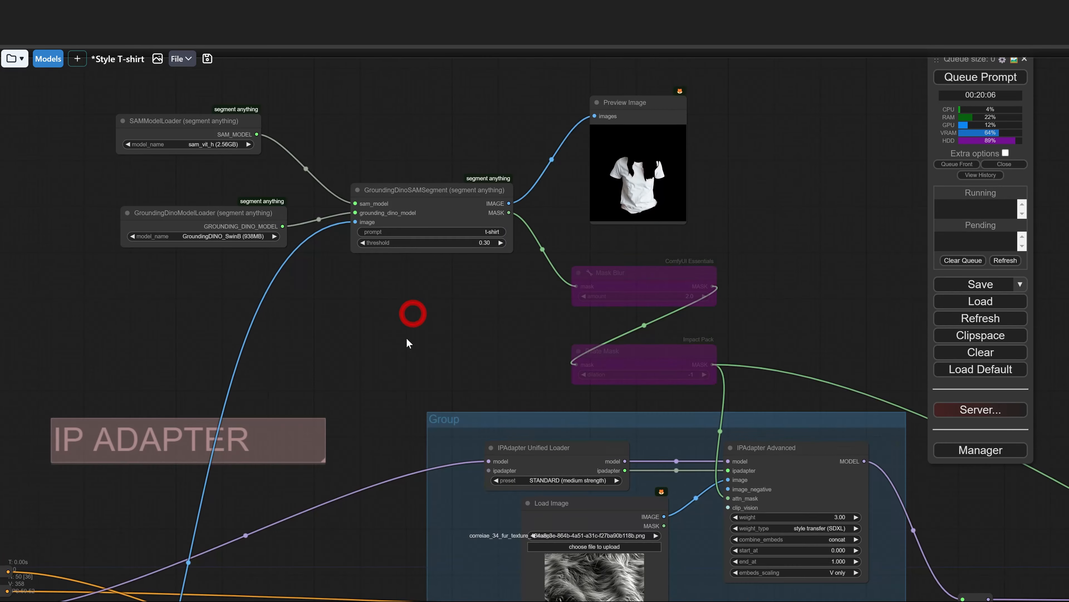
scroll(454, 306, up, 5)
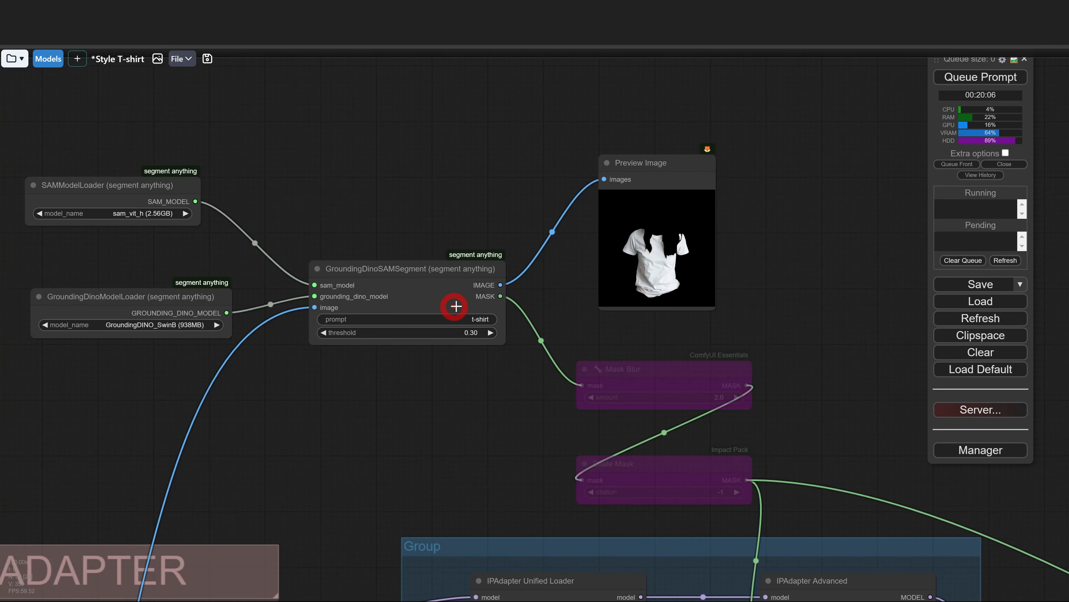
click(446, 231)
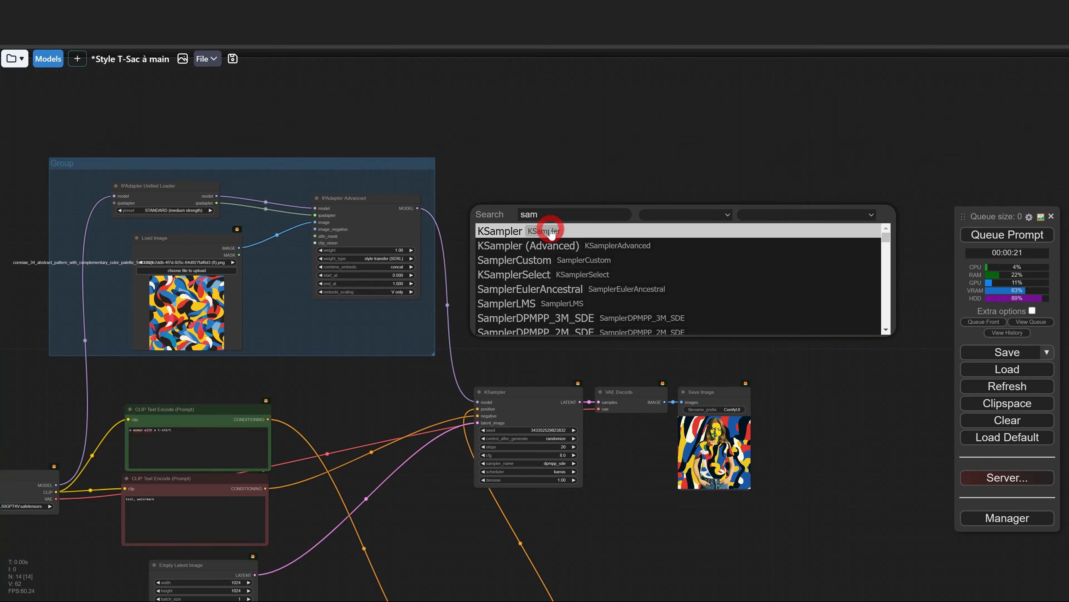
scroll(551, 234, down, 5)
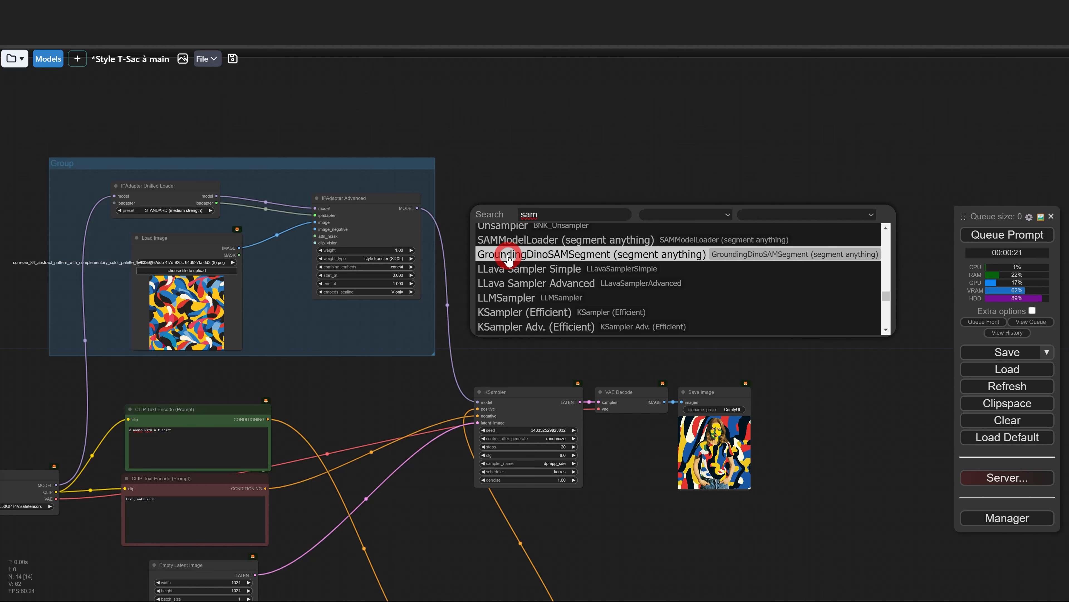
click(602, 254)
scroll(746, 213, up, 5)
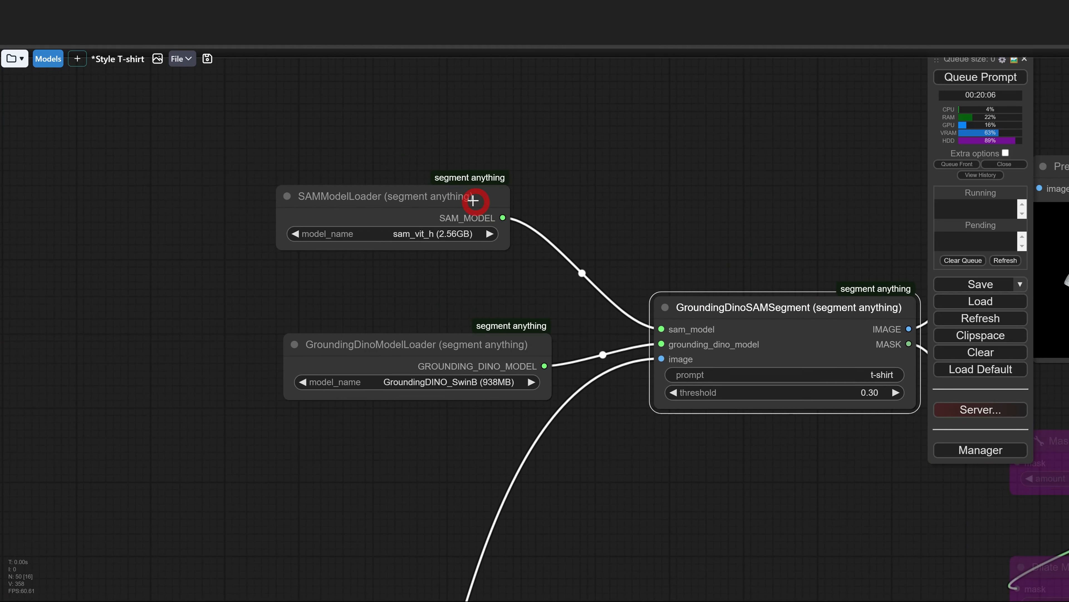
click(475, 197)
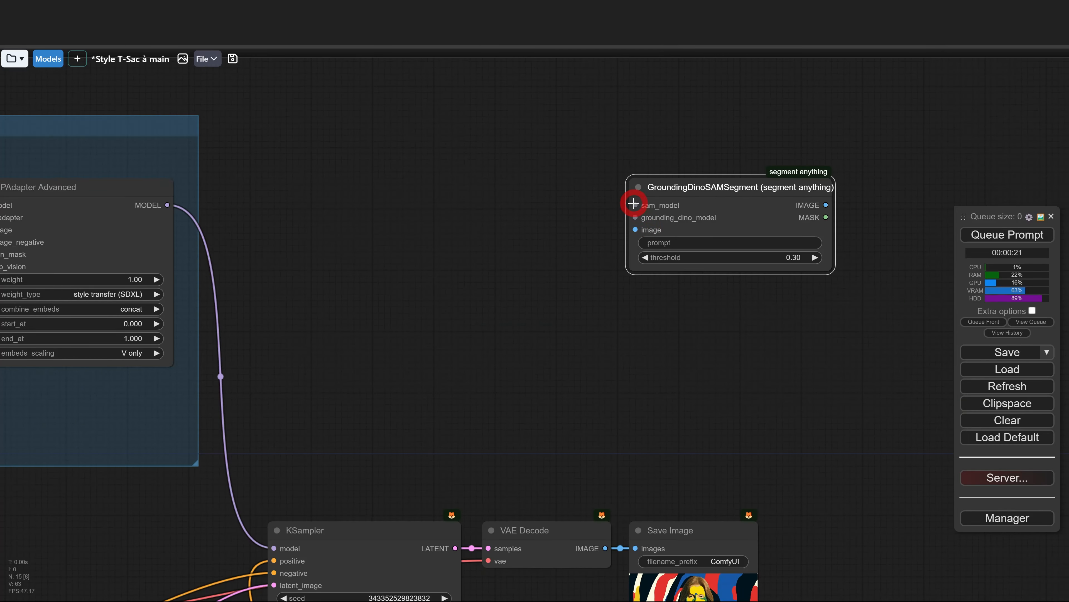
drag(634, 204, 497, 141)
click(534, 209)
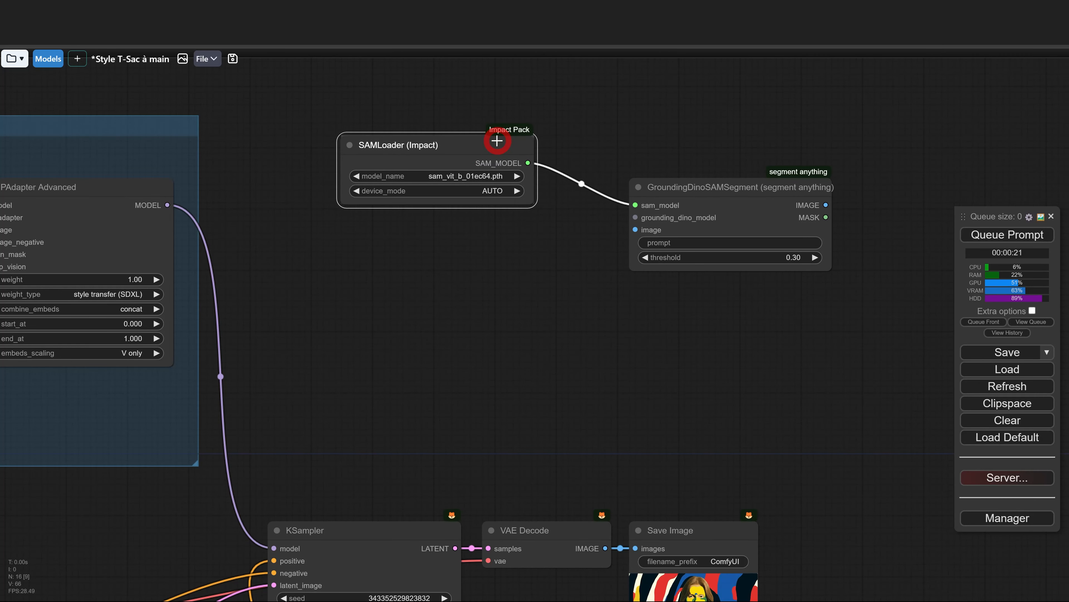
key(Delete)
click(559, 193)
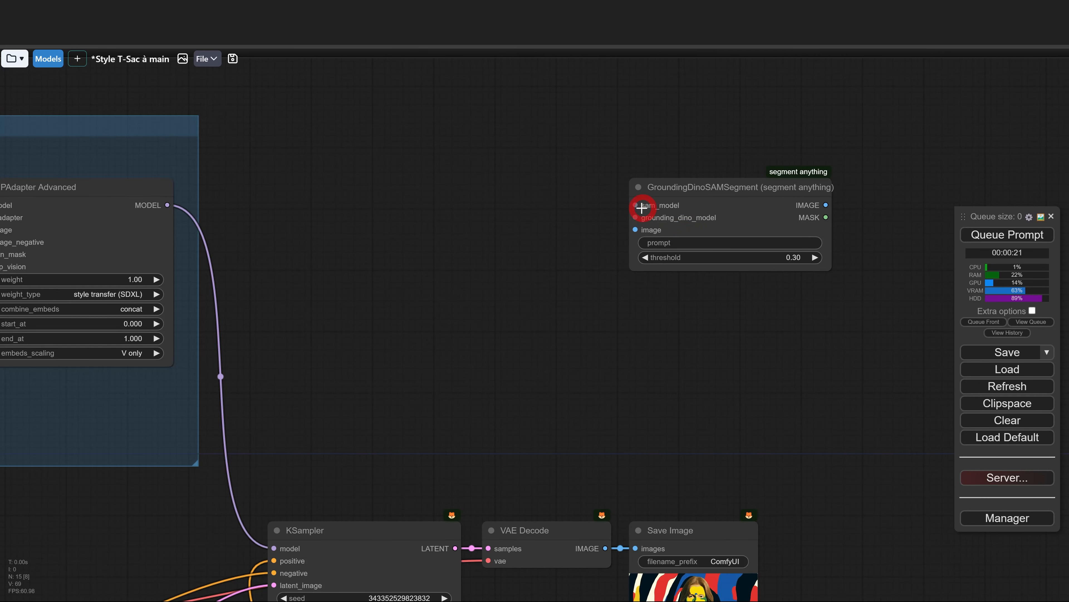
Add a GroundingDinoModelLoader (segment anything) node and connect it to the grounding_dino_model input of GroundingDinoSAMSegment
double_click(518, 204)
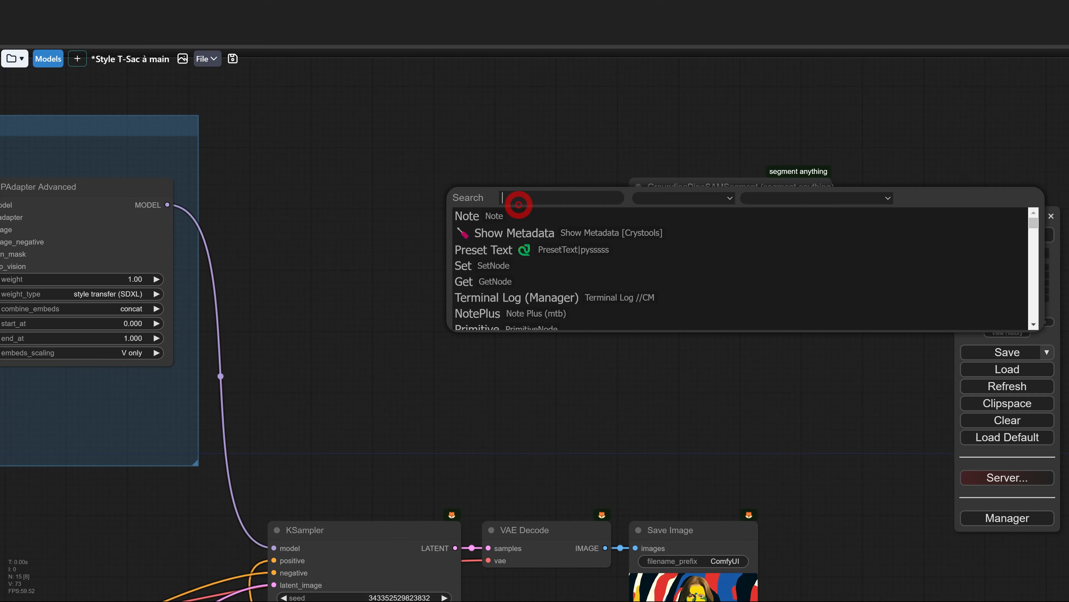
text(groun)
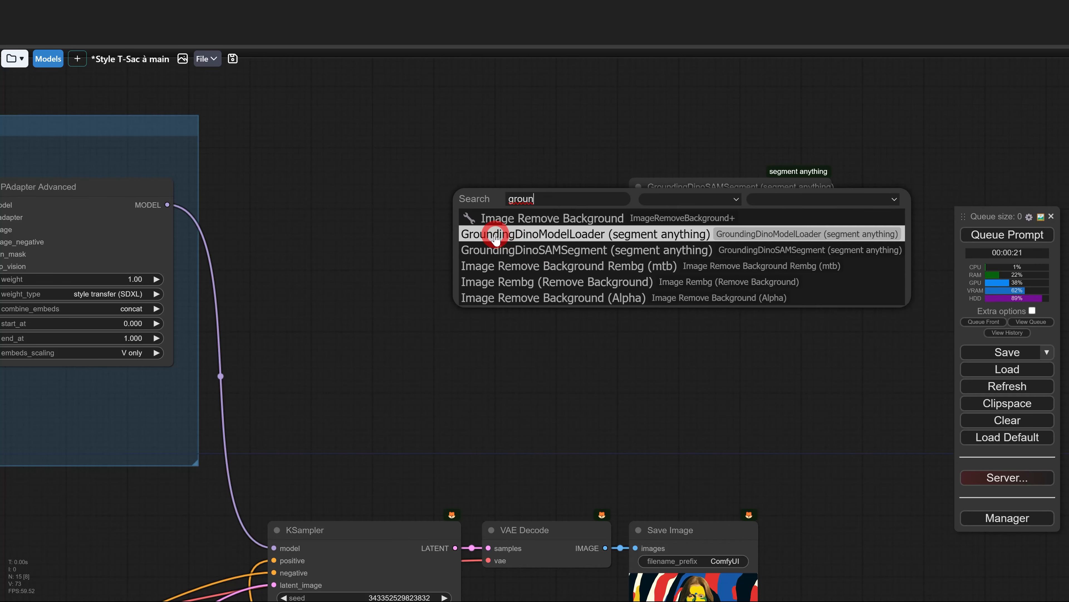
click(526, 236)
drag(623, 197, 427, 229)
drag(511, 247, 636, 217)
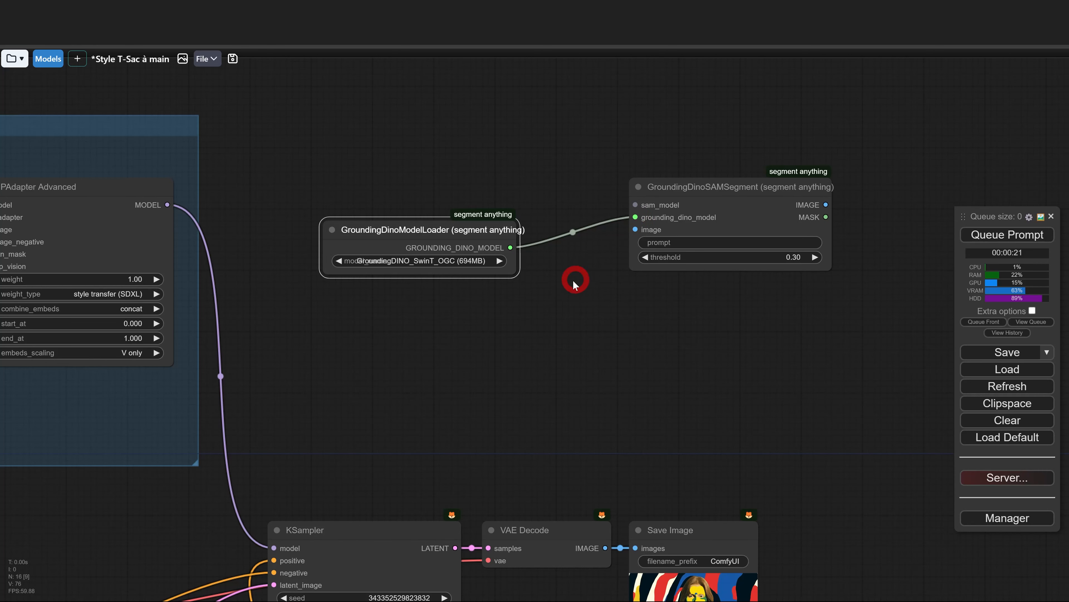
Set the GroundingDinoModelLoader's model_name to GroundingDINO_SwinB (938MB) and shift the node slightly
click(495, 266)
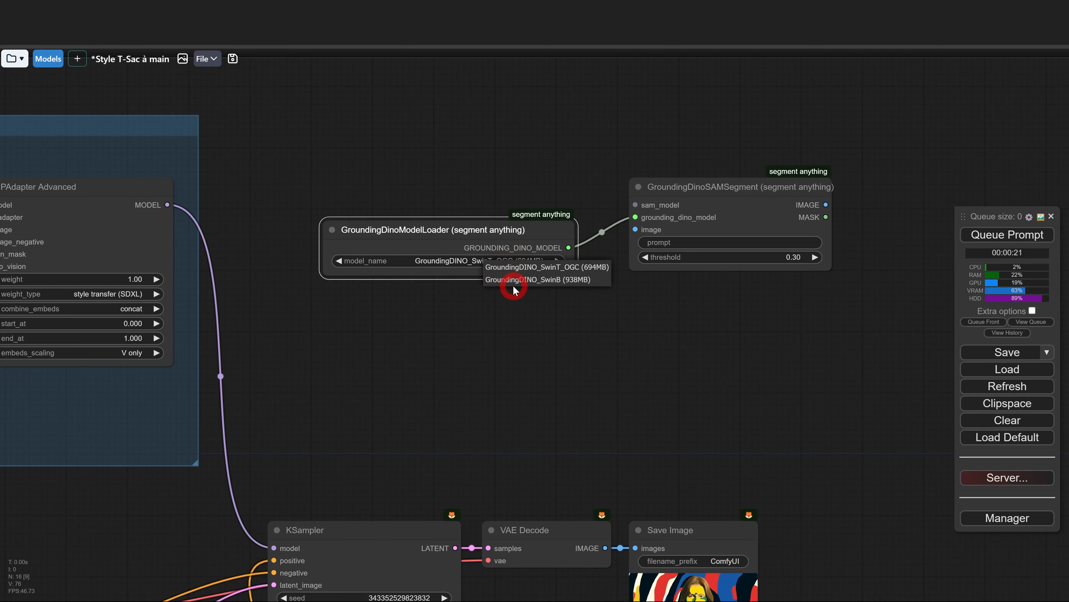
drag(501, 223, 490, 217)
click(506, 255)
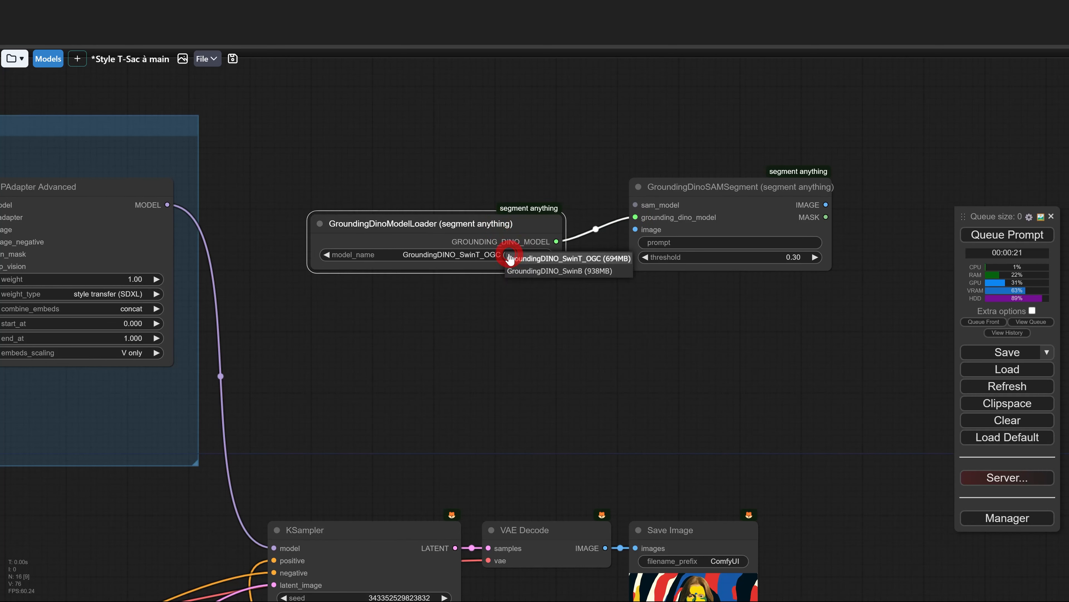
Add a SAMModelLoader (segment anything) node above the GroundingDINO loader and connect it to the segment node's sam_model input
double_click(455, 159)
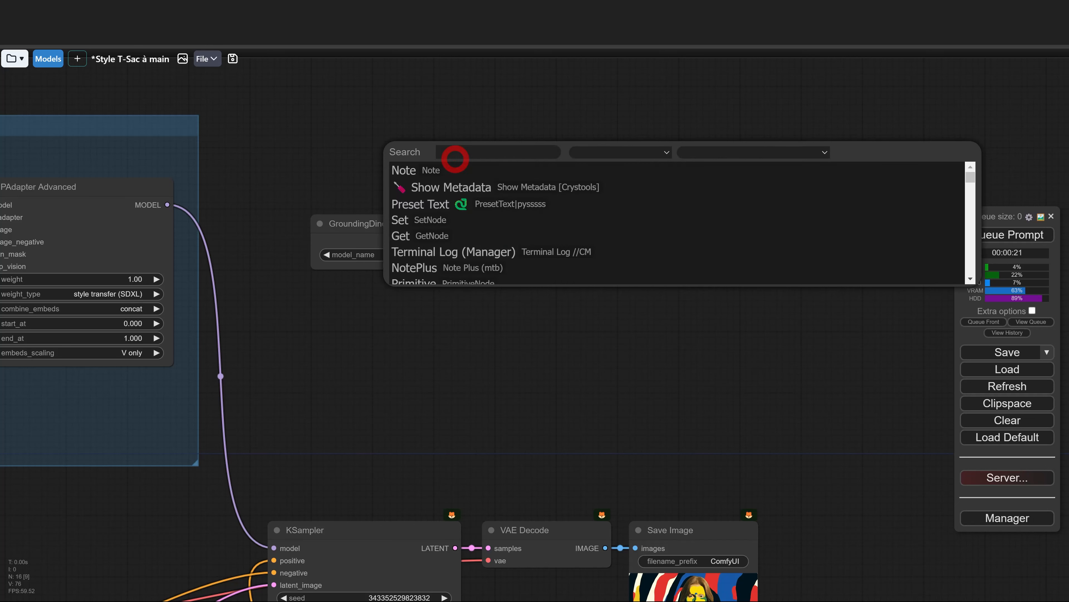
text(samm)
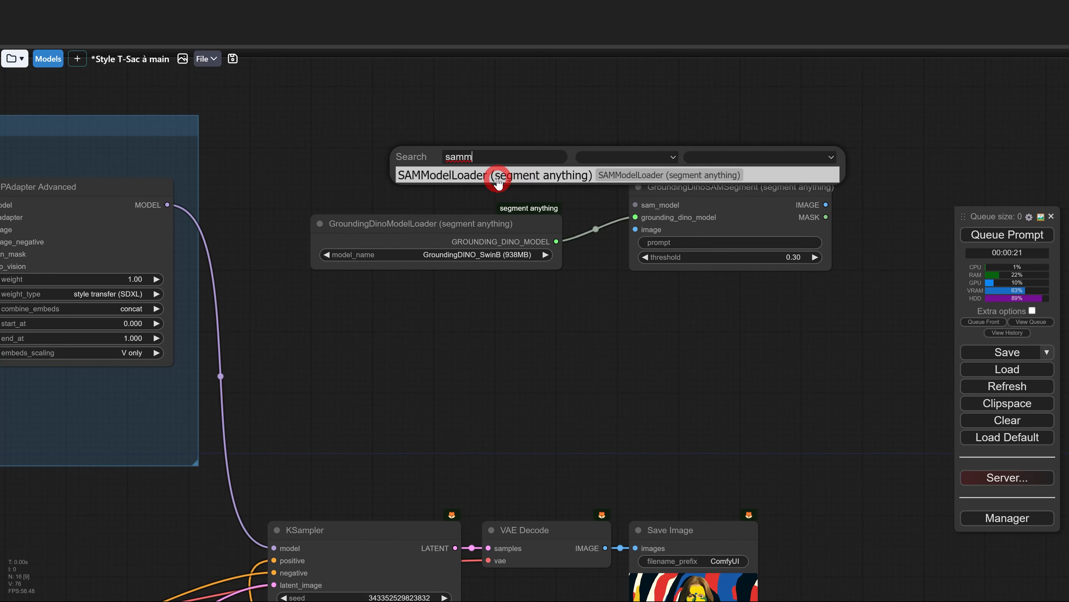
click(487, 177)
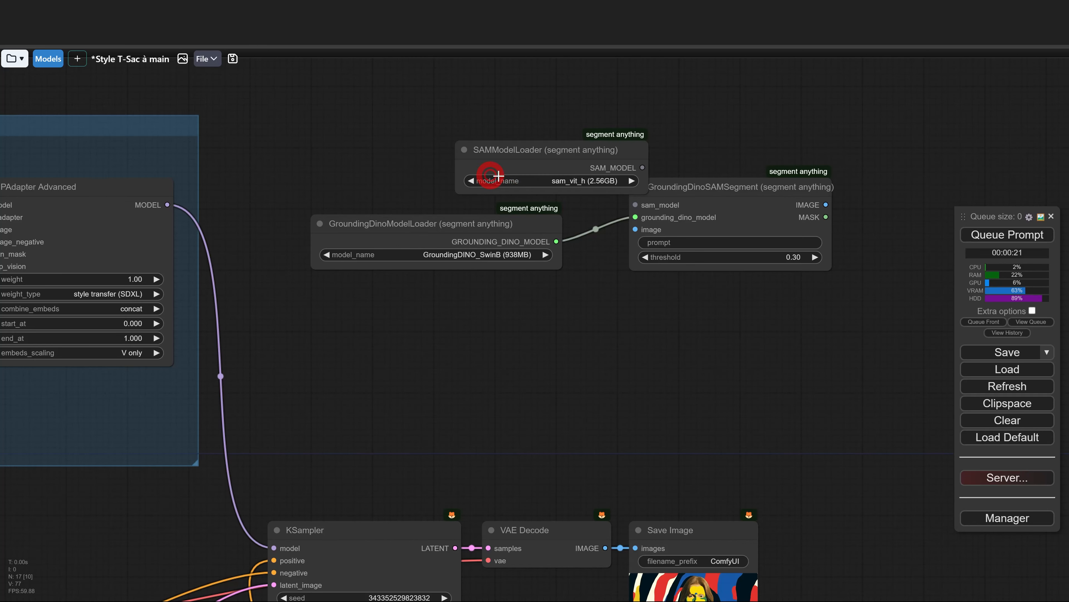
drag(523, 168, 635, 205)
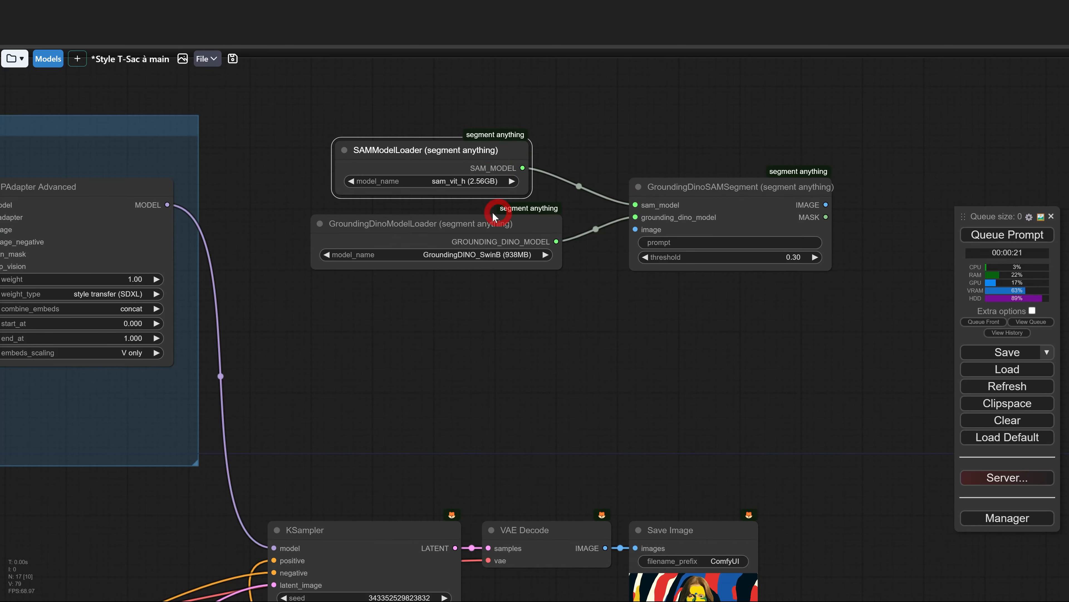
drag(446, 148, 428, 141)
Connect the ControlNet group's Load Image to the segment node's image input and attach a Preview Image node to its IMAGE output
scroll(707, 237, down, 8)
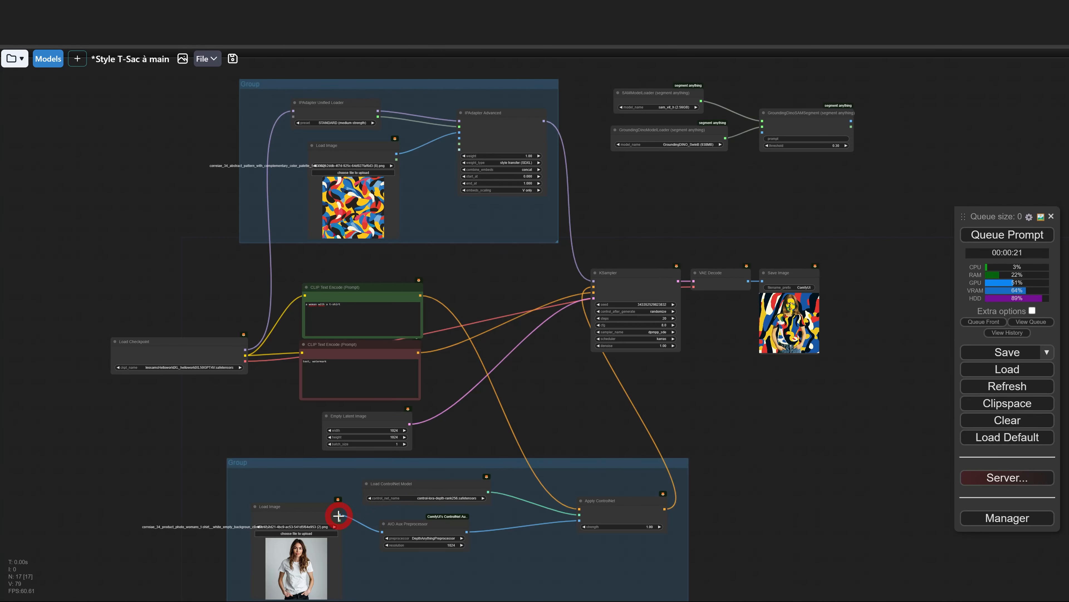
drag(339, 515, 762, 134)
scroll(736, 234, up, 6)
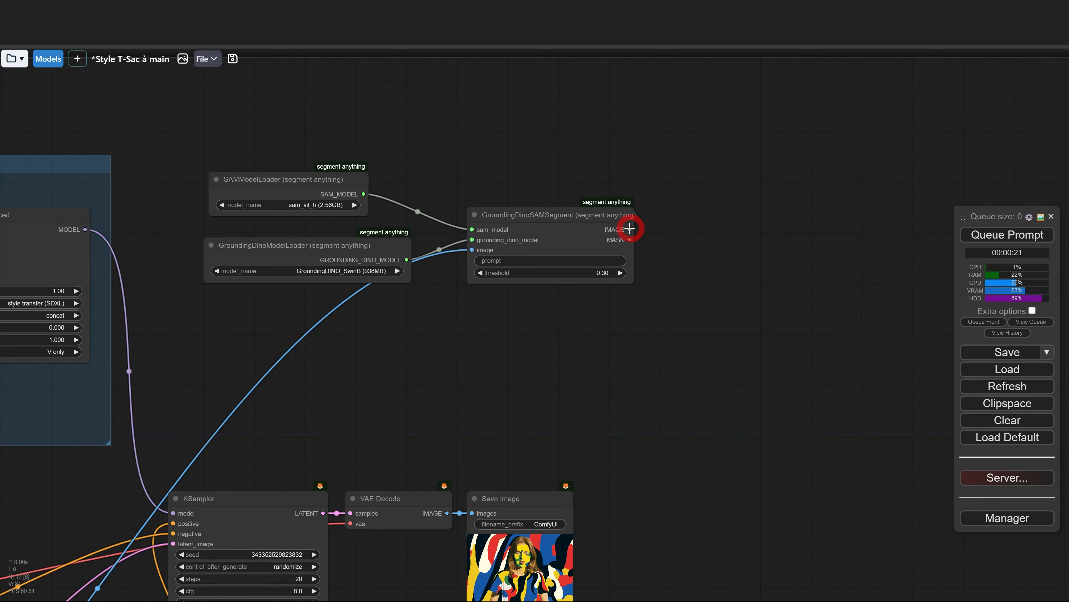
drag(630, 227, 677, 147)
click(691, 245)
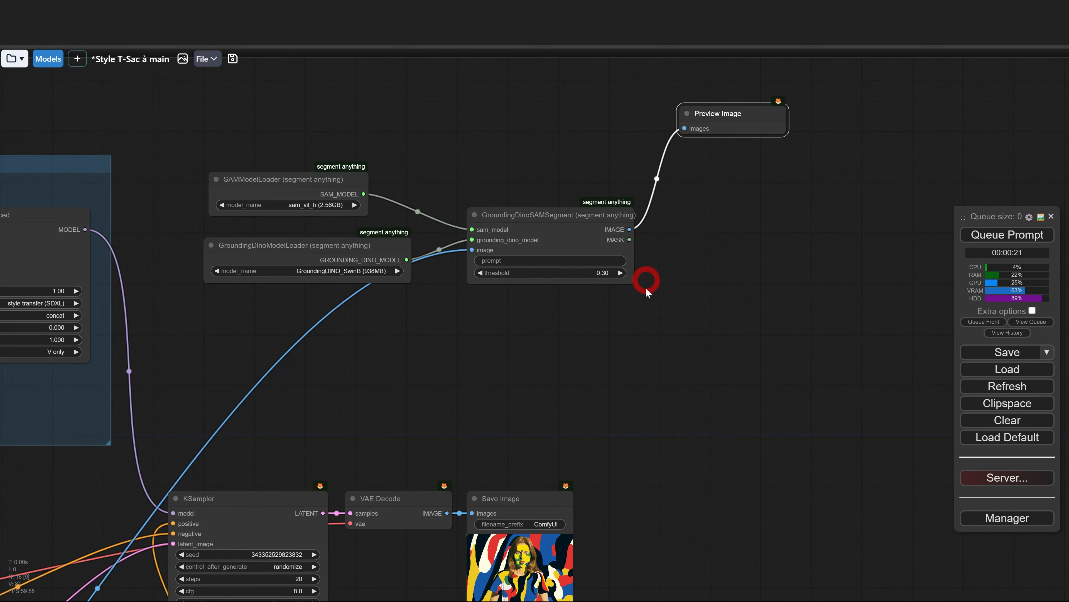
Select the two loaders, GroundingDinoSAMSegment and Preview Image together and move them above the IPAdapter group
scroll(645, 280, down, 4)
drag(619, 321, 731, 358)
drag(493, 126, 847, 270)
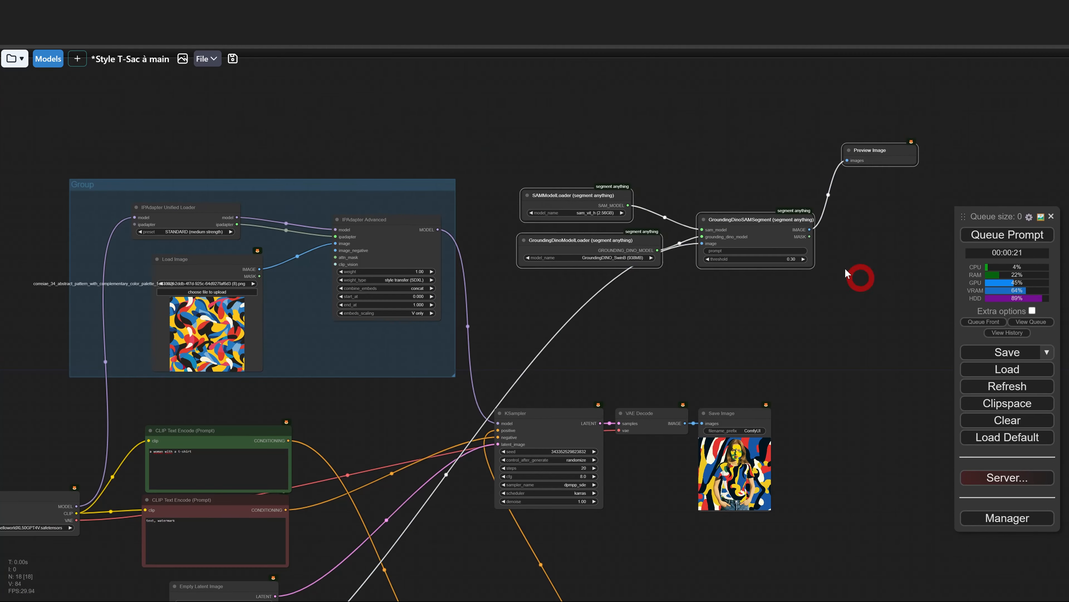
drag(758, 217, 169, 66)
Connect the MASK output of GroundingDinoSAMSegment to the attn_mask input of IPAdapter Advanced
drag(320, 141, 480, 232)
scroll(505, 356, up, 4)
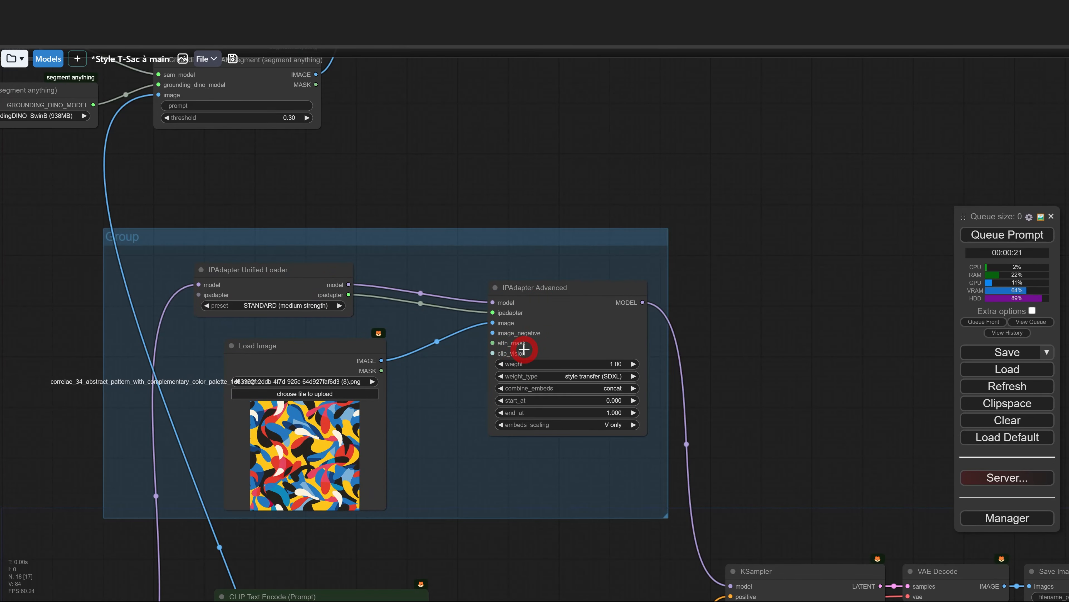
scroll(450, 139, down, 3)
drag(386, 123, 519, 312)
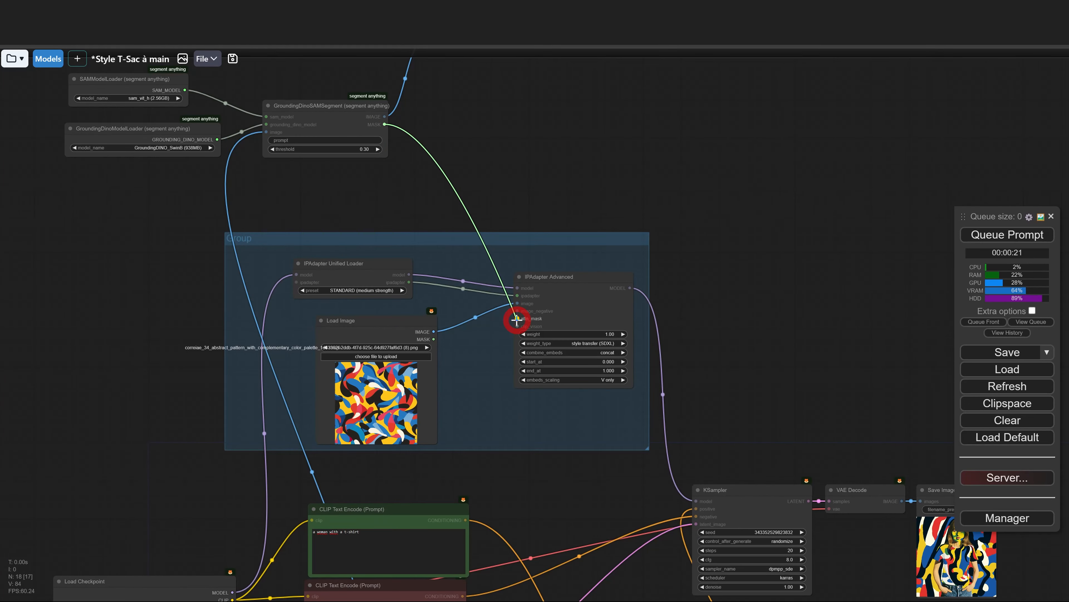
Set the GroundingDinoSAMSegment prompt to t-shirt
drag(561, 227, 627, 151)
scroll(603, 225, down, 2)
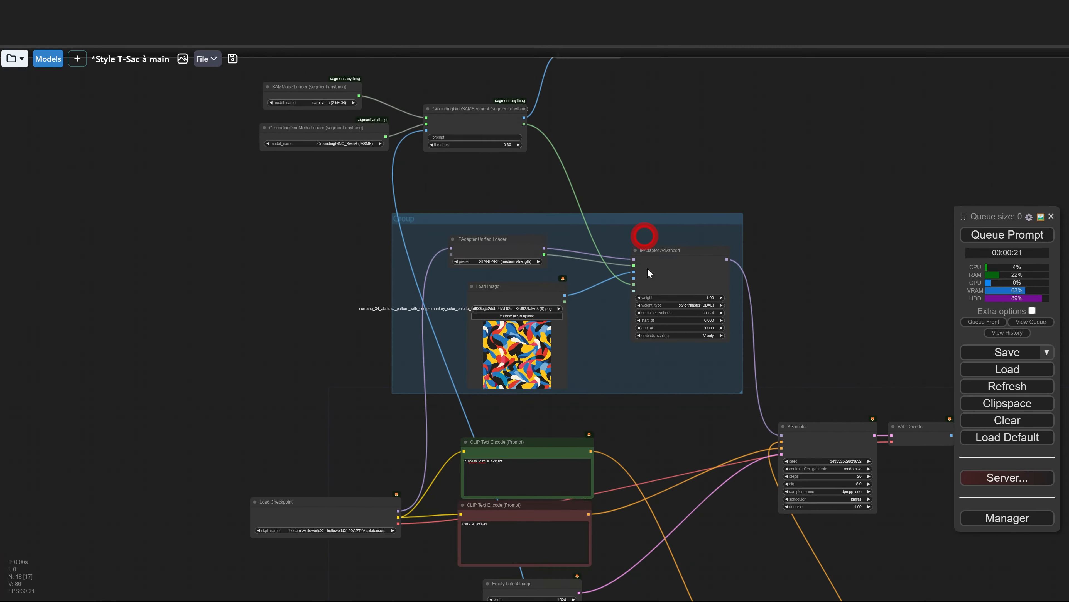
drag(639, 232, 544, 298)
scroll(538, 295, up, 3)
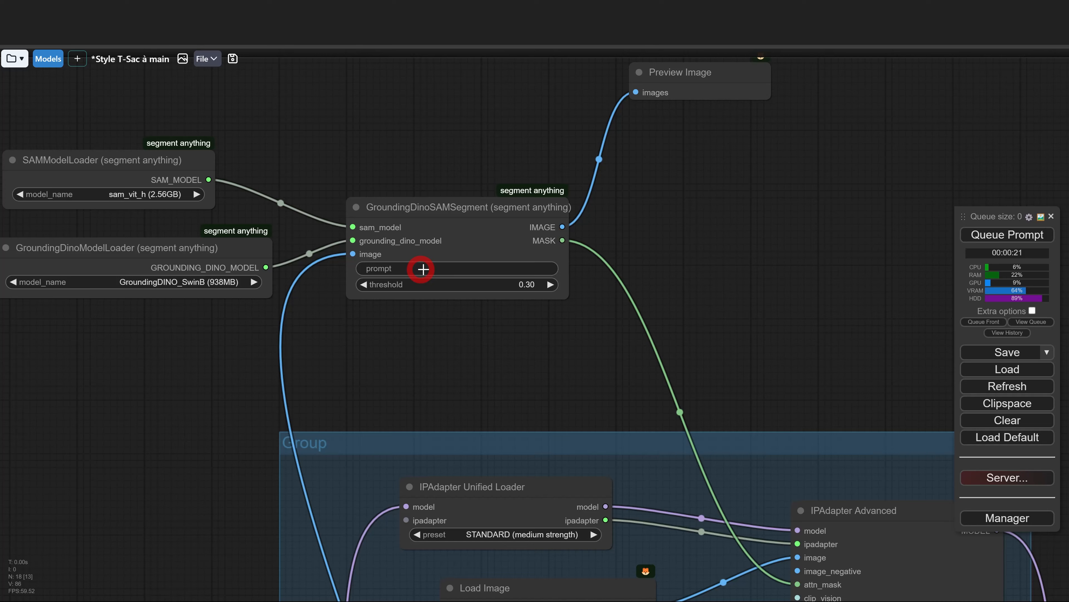
click(507, 268)
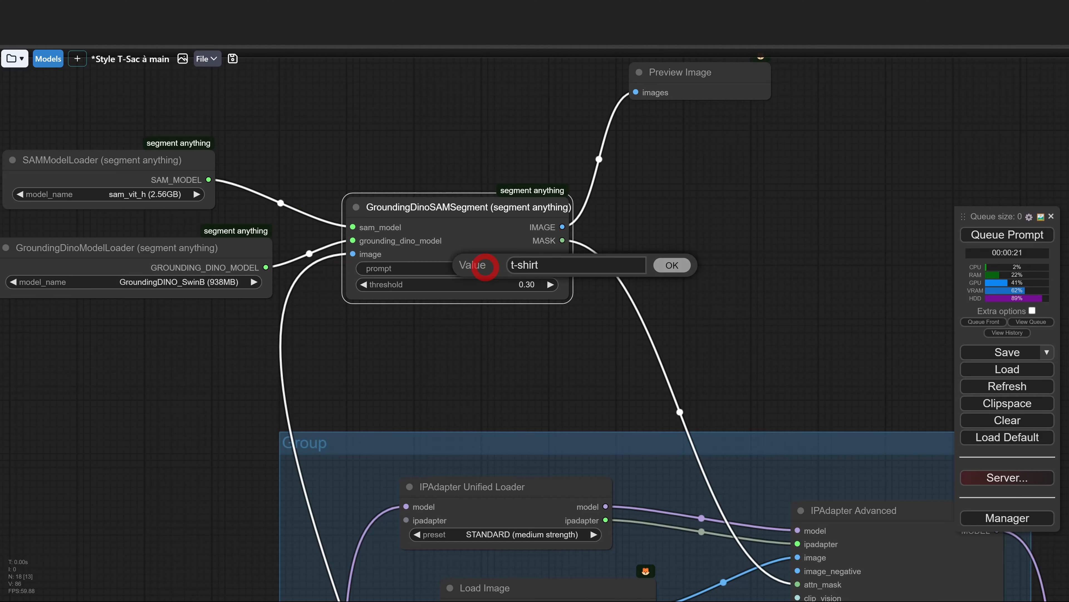
scroll(484, 266, down, 1)
scroll(480, 282, up, 1)
scroll(434, 265, up, 3)
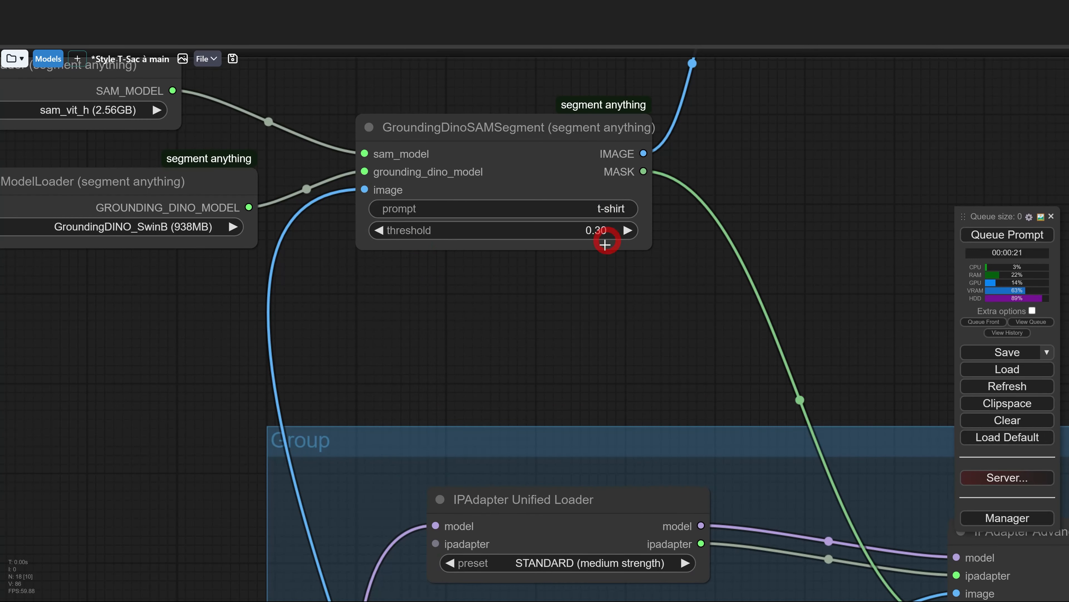
Run the workflow with the t-shirt mask and check the segmentation in the Preview Image node
scroll(616, 279, down, 6)
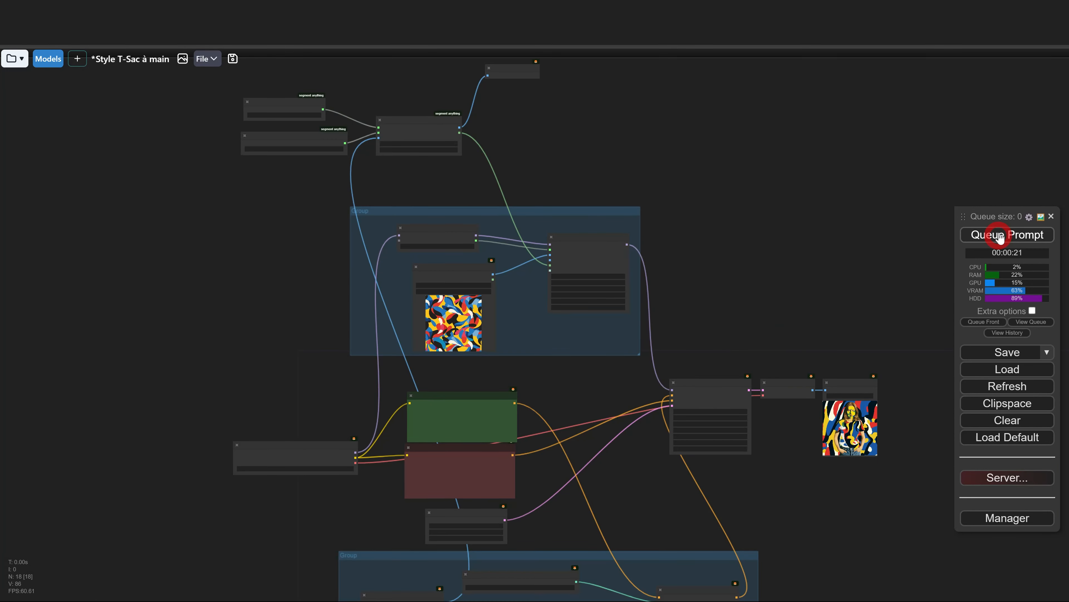
click(1000, 236)
scroll(318, 255, up, 4)
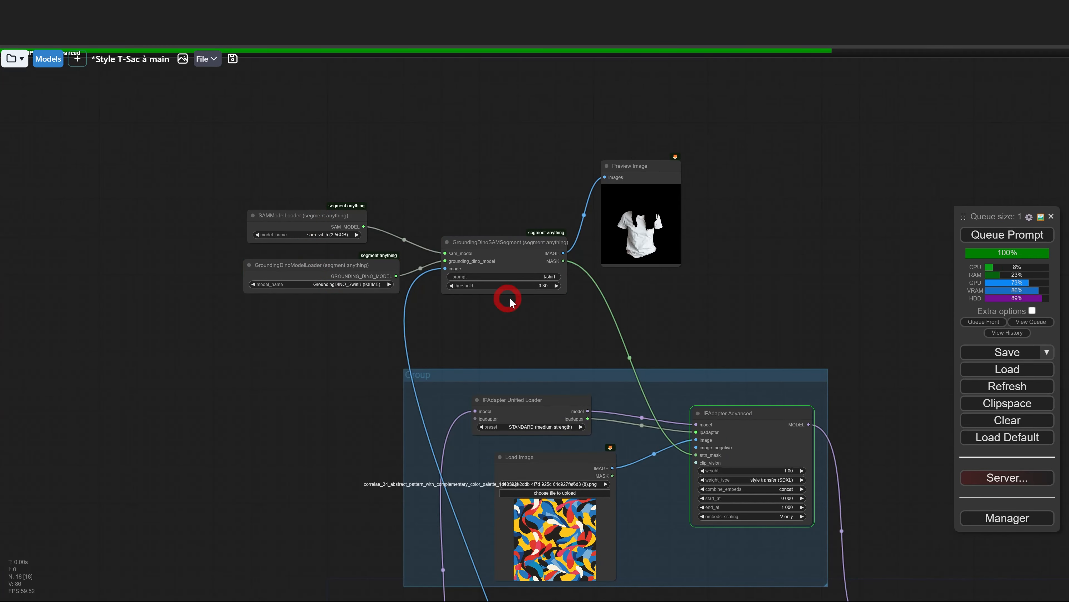
scroll(687, 239, up, 8)
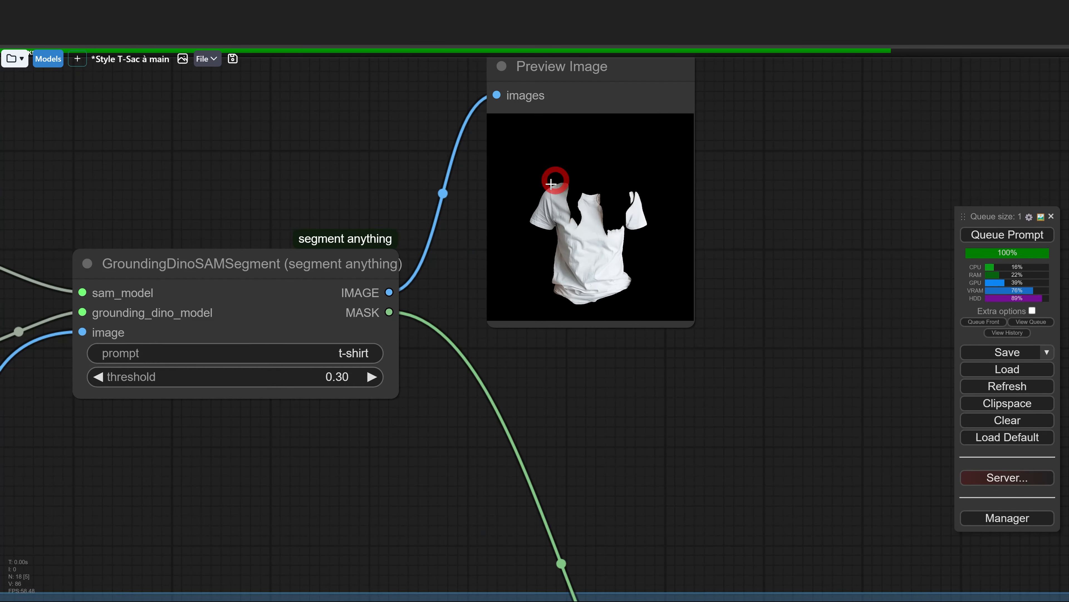
Examine the t-shirt segmentation in Preview Image and follow its mask link to the attn_mask input of IPAdapter Advanced
scroll(629, 211, up, 4)
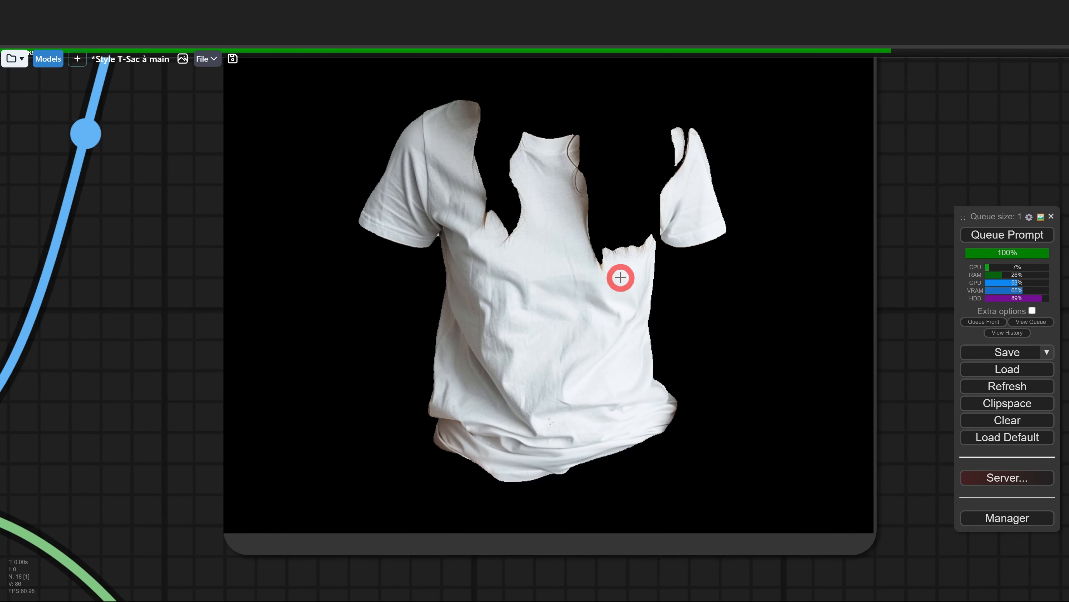
scroll(623, 276, down, 6)
scroll(682, 312, down, 3)
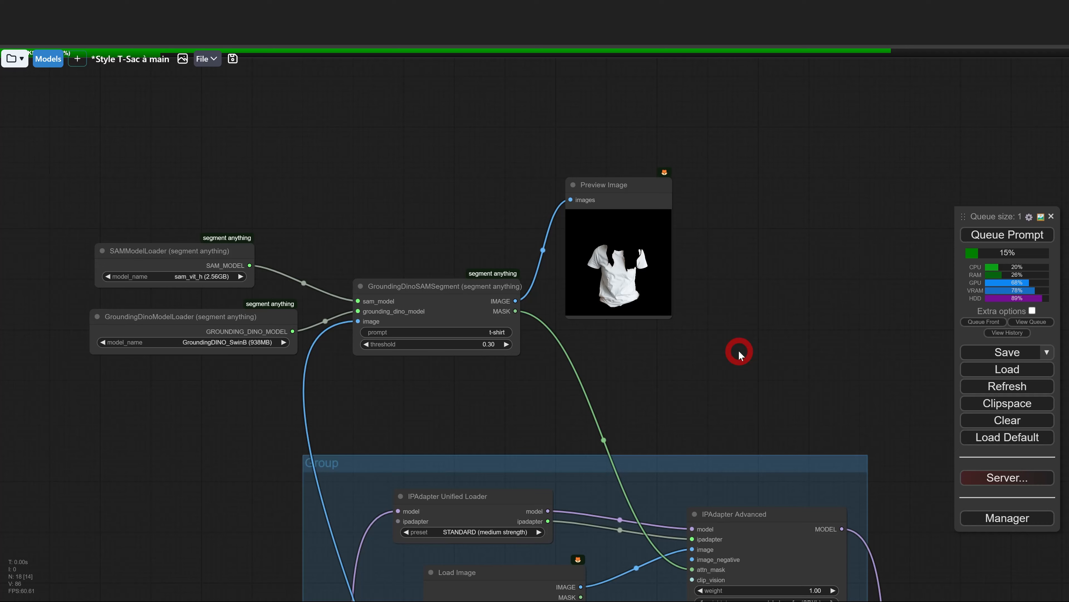
scroll(800, 371, up, 1)
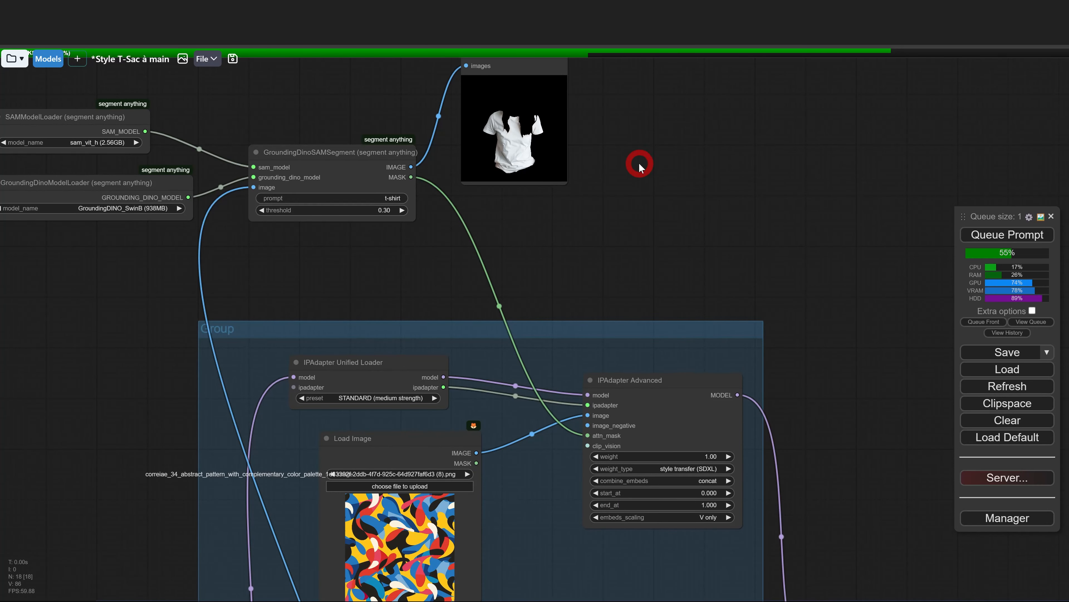
drag(639, 165, 627, 194)
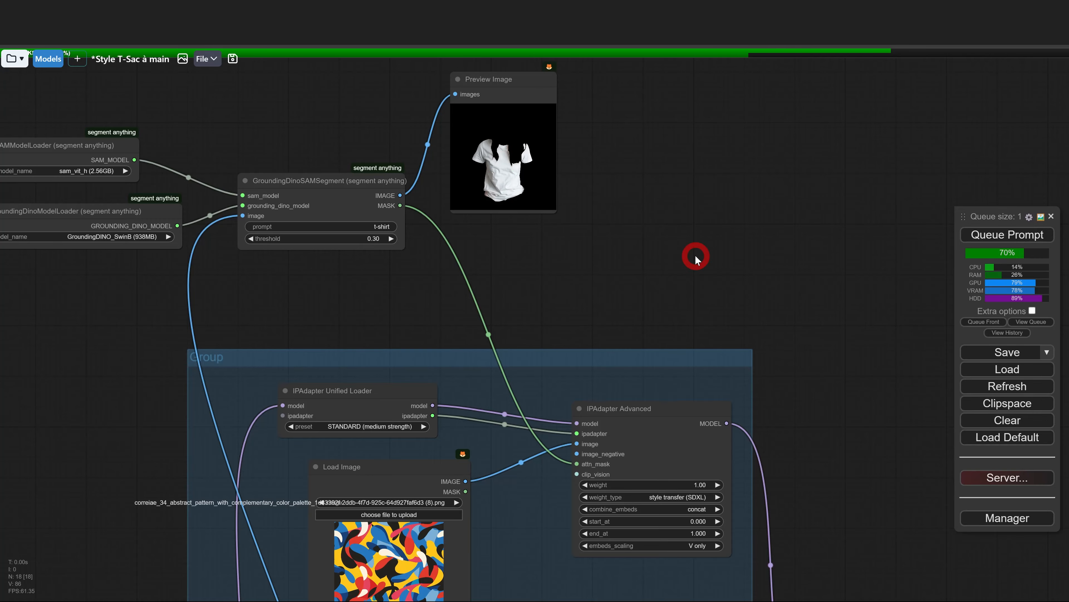
drag(696, 258, 575, 220)
scroll(606, 232, down, 3)
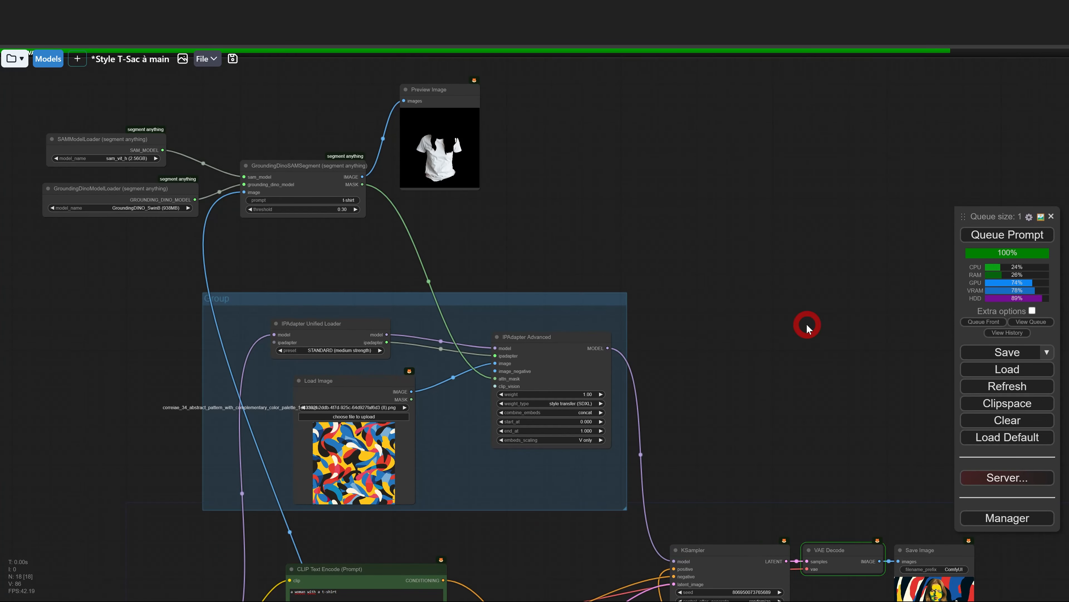
Examine the generated t-shirt image close up in the Save Image node
scroll(695, 232, down, 5)
scroll(720, 398, up, 3)
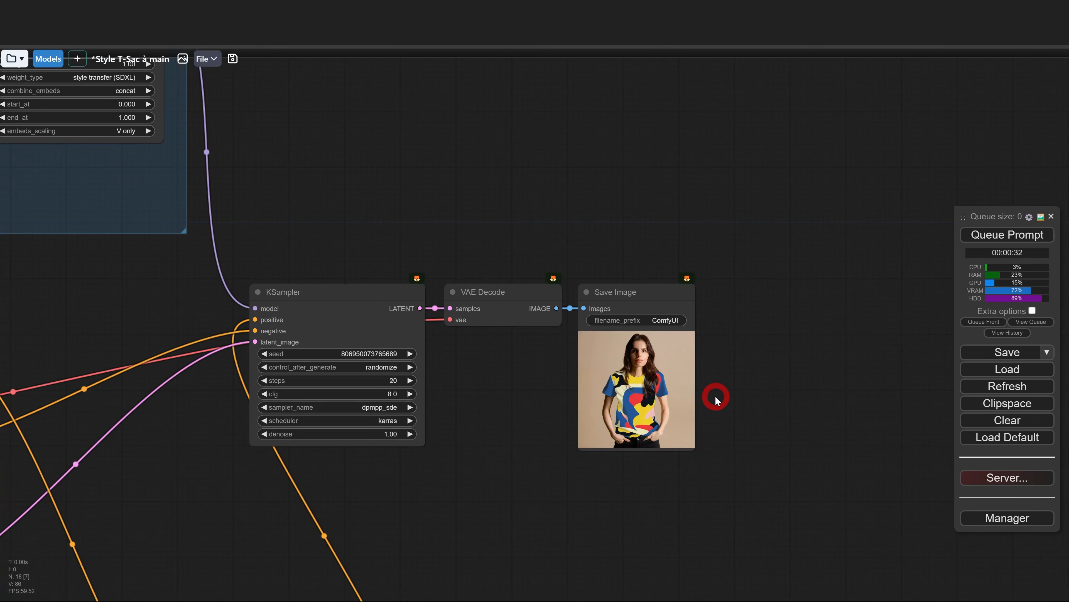
scroll(715, 395, up, 10)
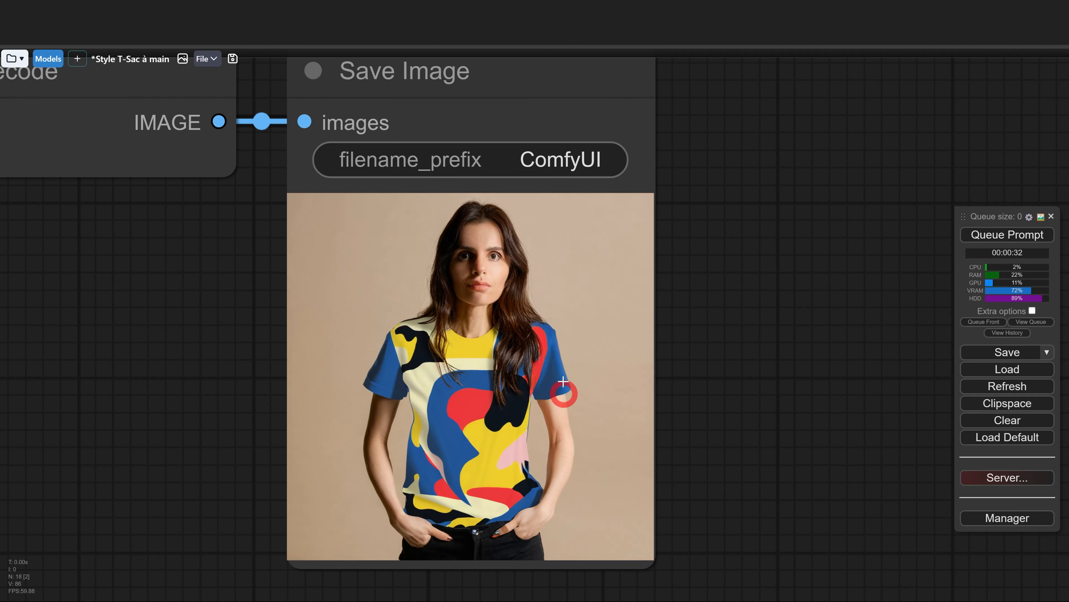
scroll(481, 338, up, 5)
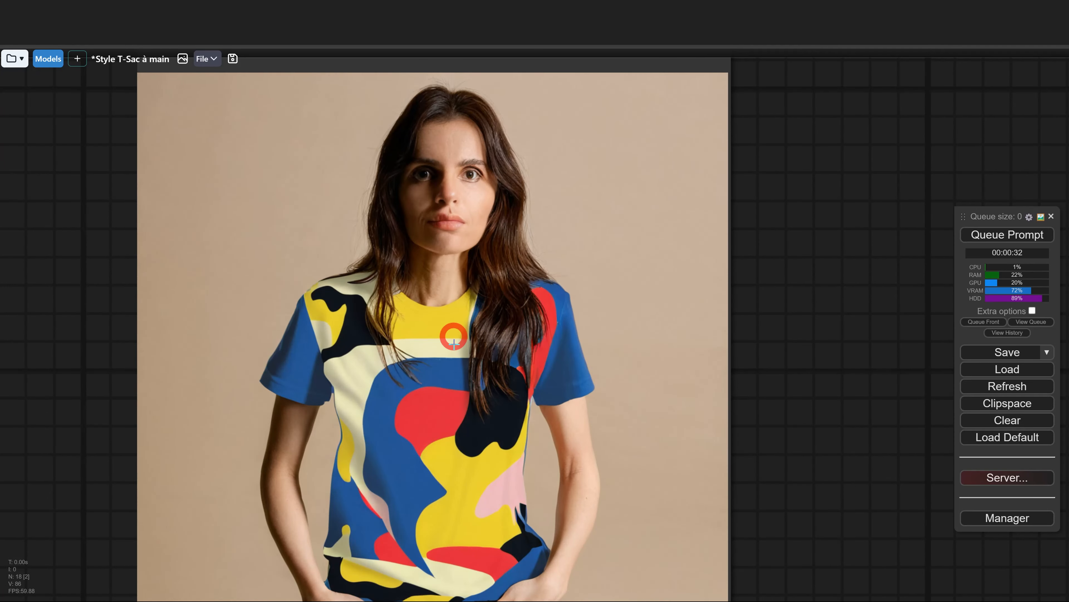
drag(454, 329, 449, 292)
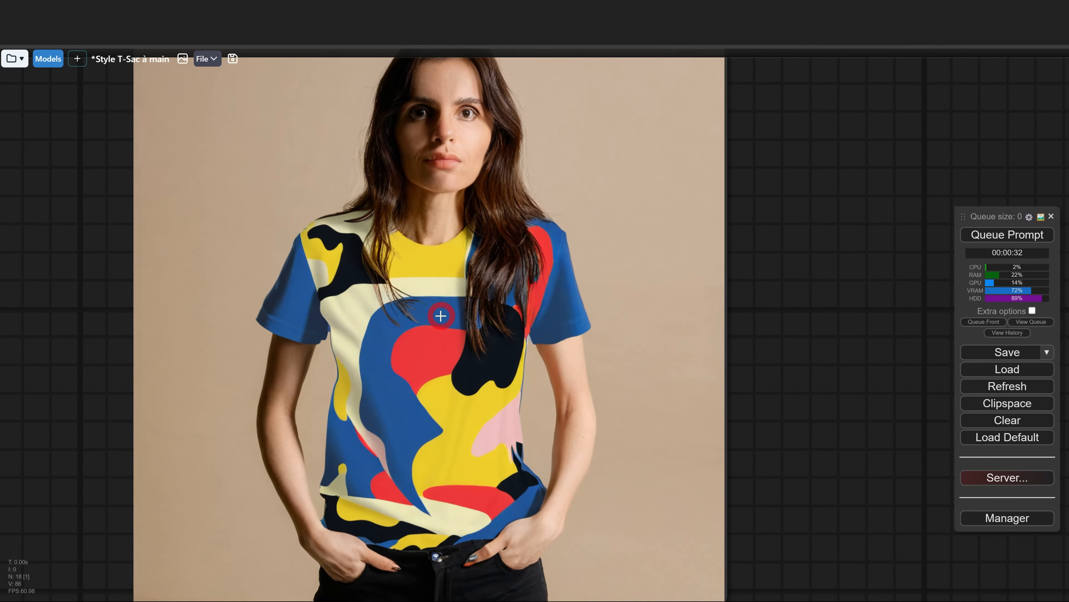
scroll(448, 316, down, 4)
scroll(453, 313, down, 6)
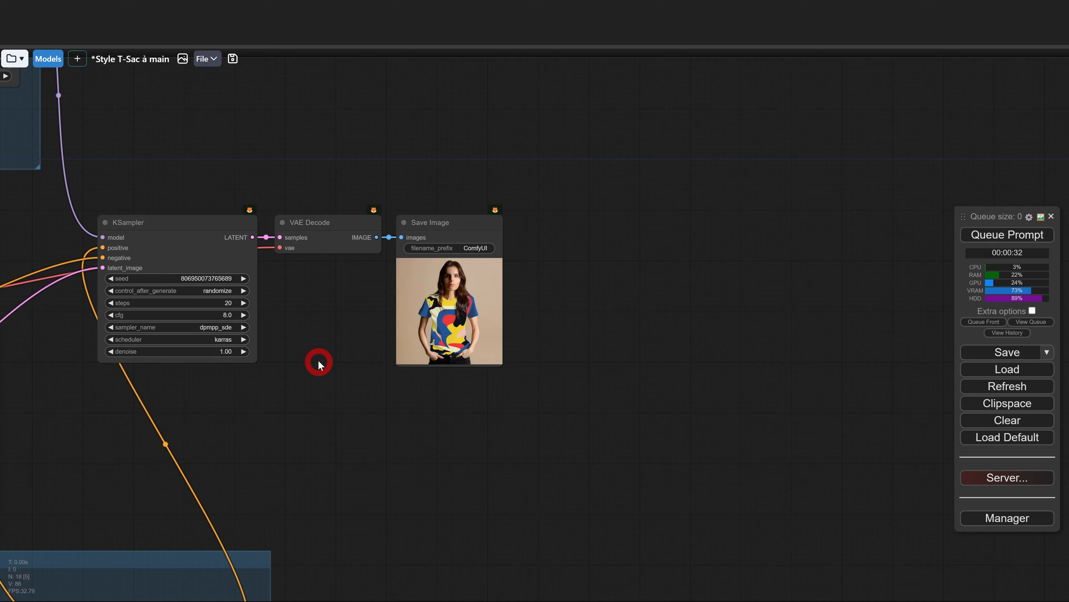
Compare the woman in the Save Image result with the source photo in the ControlNet group's Load Image node
drag(318, 359, 394, 370)
scroll(391, 373, down, 2)
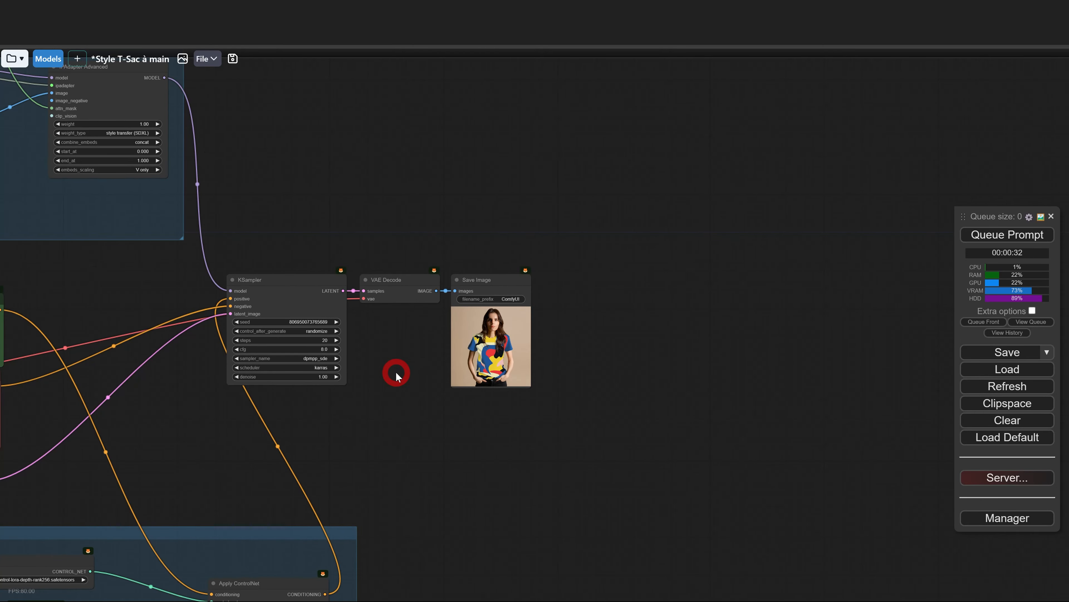
scroll(509, 375, up, 10)
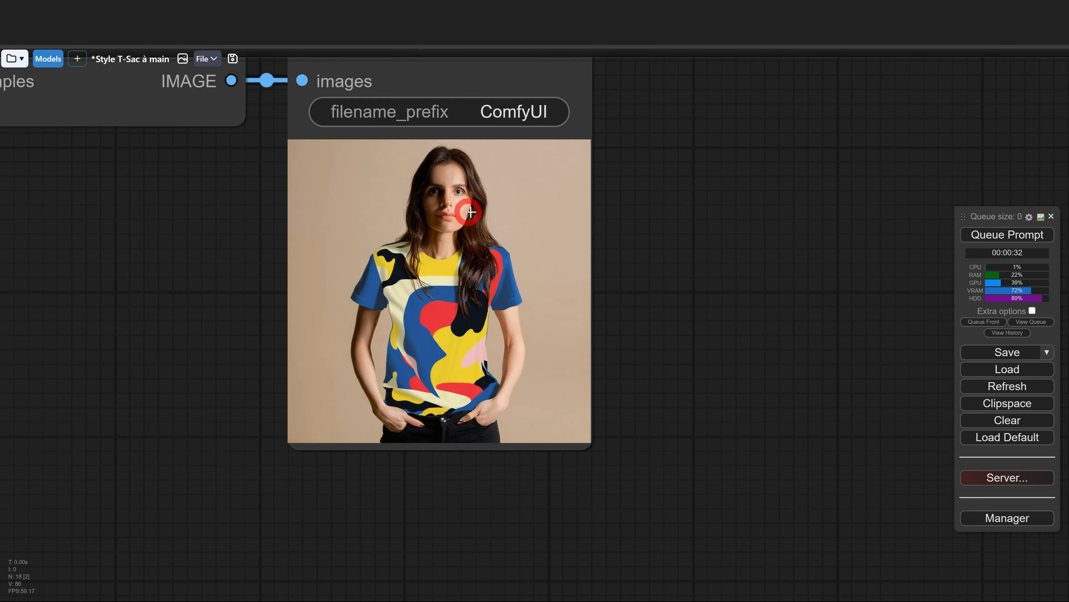
scroll(247, 307, down, 12)
drag(198, 323, 705, 243)
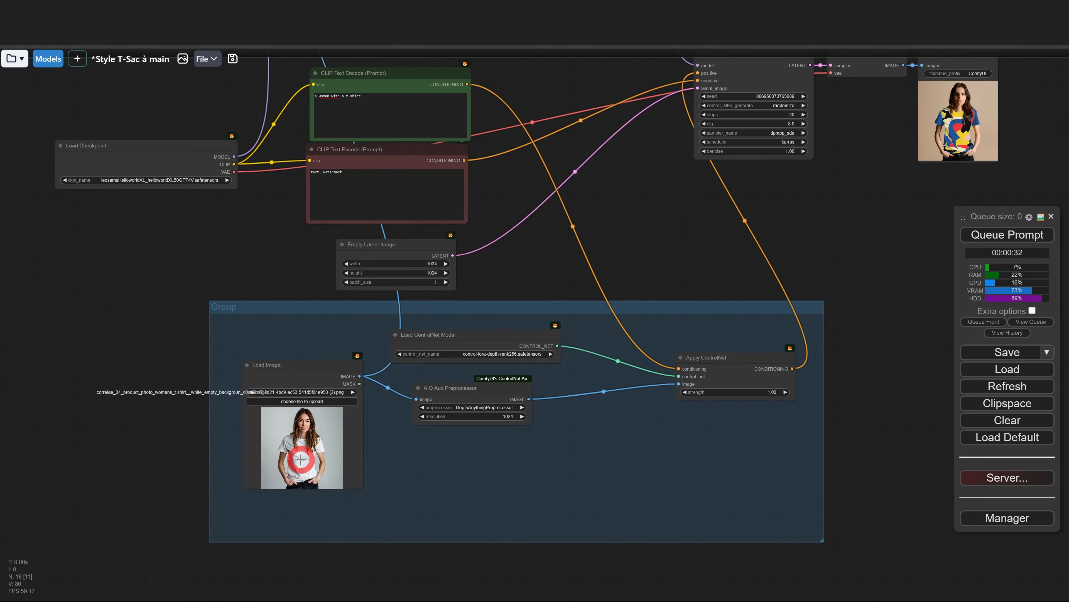
scroll(301, 458, up, 9)
scroll(343, 402, down, 5)
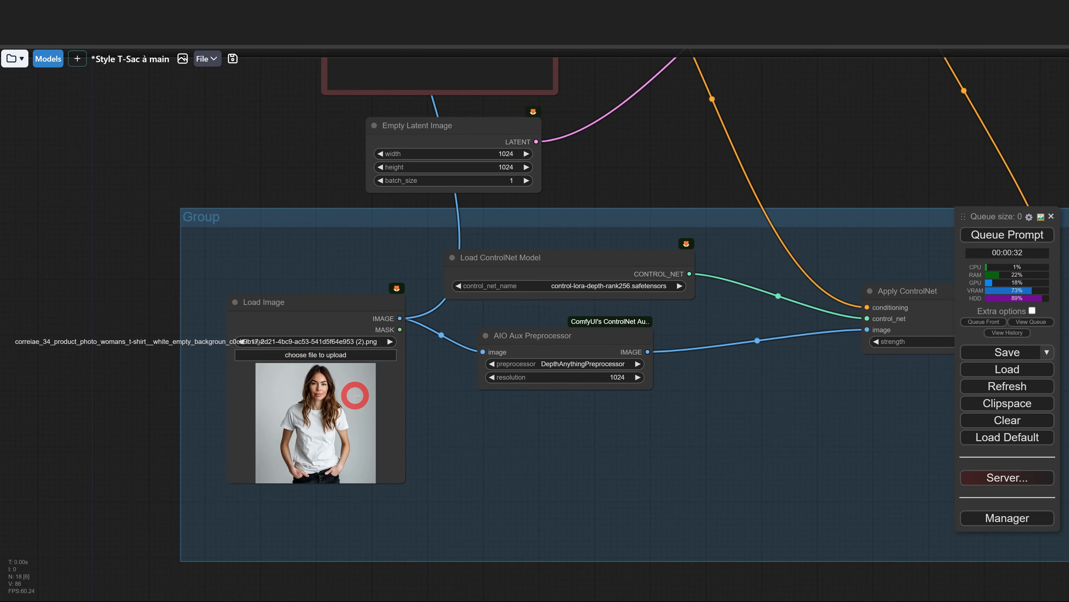
scroll(355, 395, down, 5)
scroll(593, 305, down, 2)
drag(592, 306, 521, 329)
scroll(523, 327, up, 3)
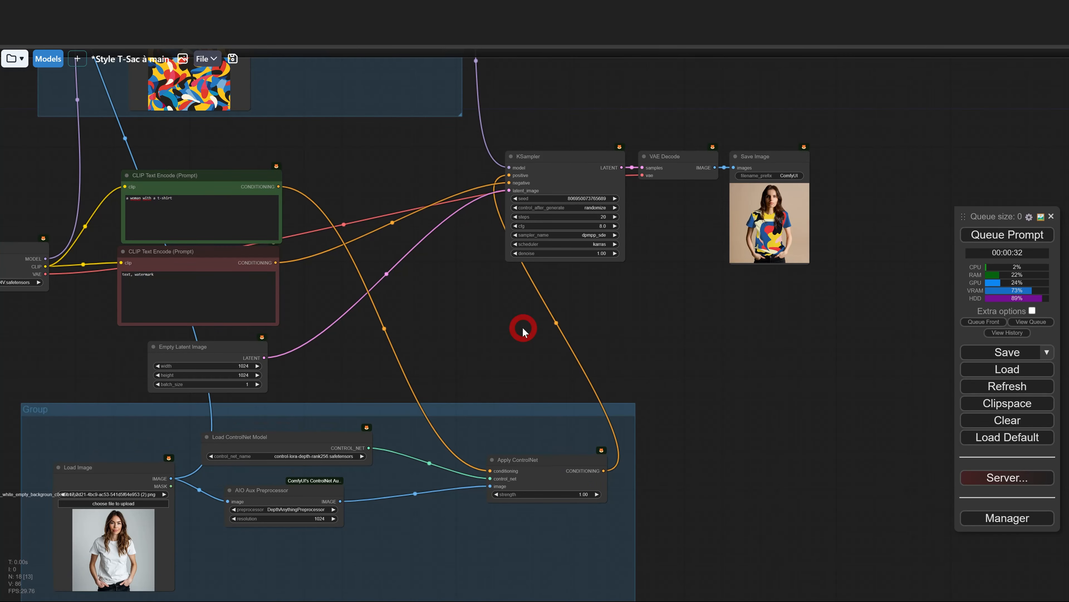
Switch to the Style T-shirt workflow and copy its VAE Encode and Set Latent Noise Mask nodes
drag(219, 452, 197, 427)
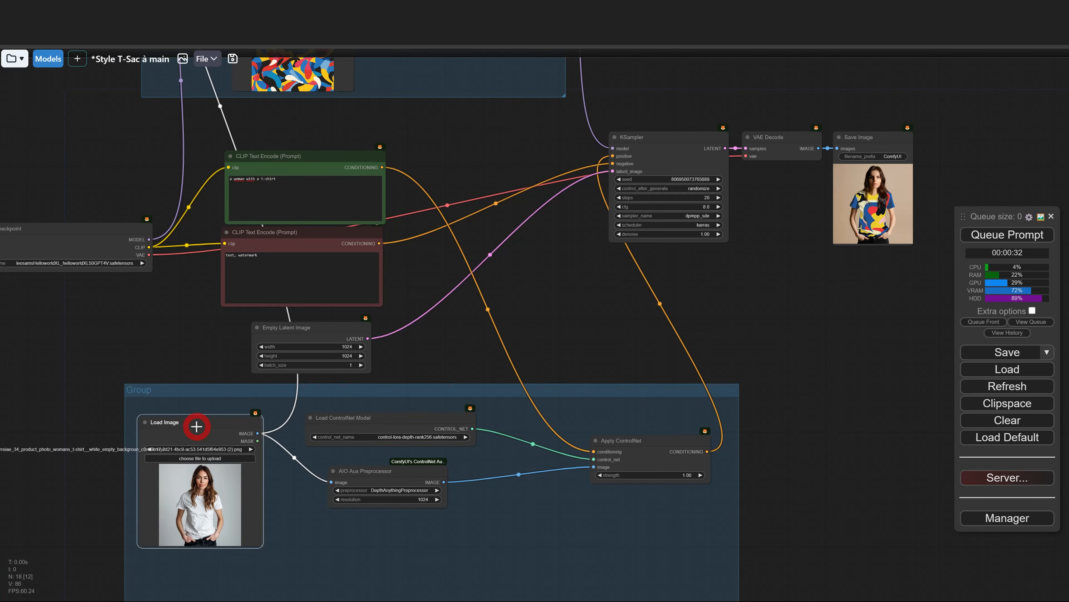
click(501, 298)
click(649, 138)
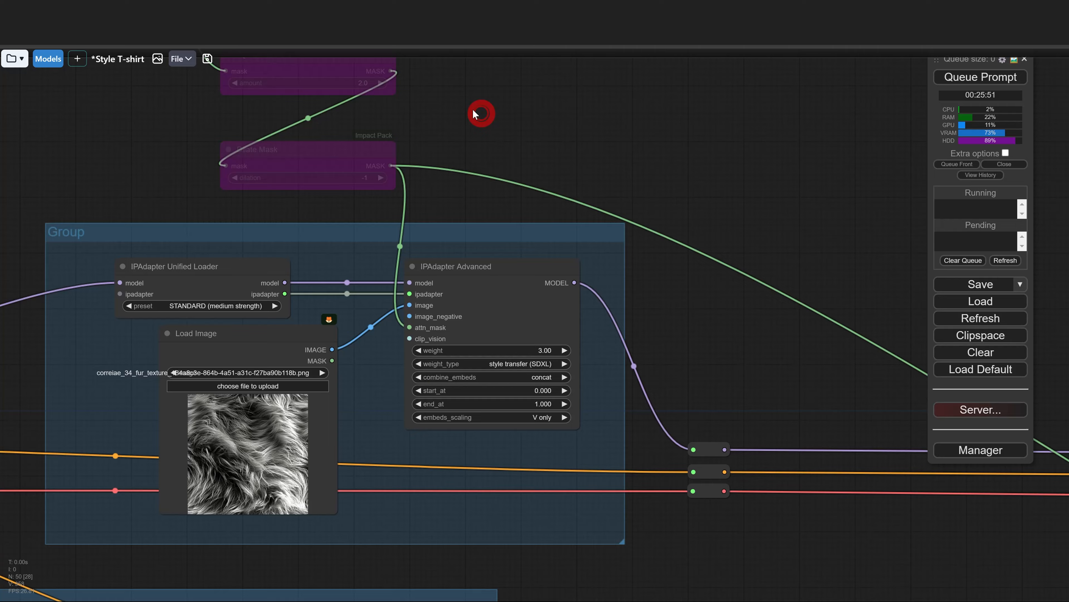
scroll(819, 364, down, 8)
scroll(847, 444, down, 5)
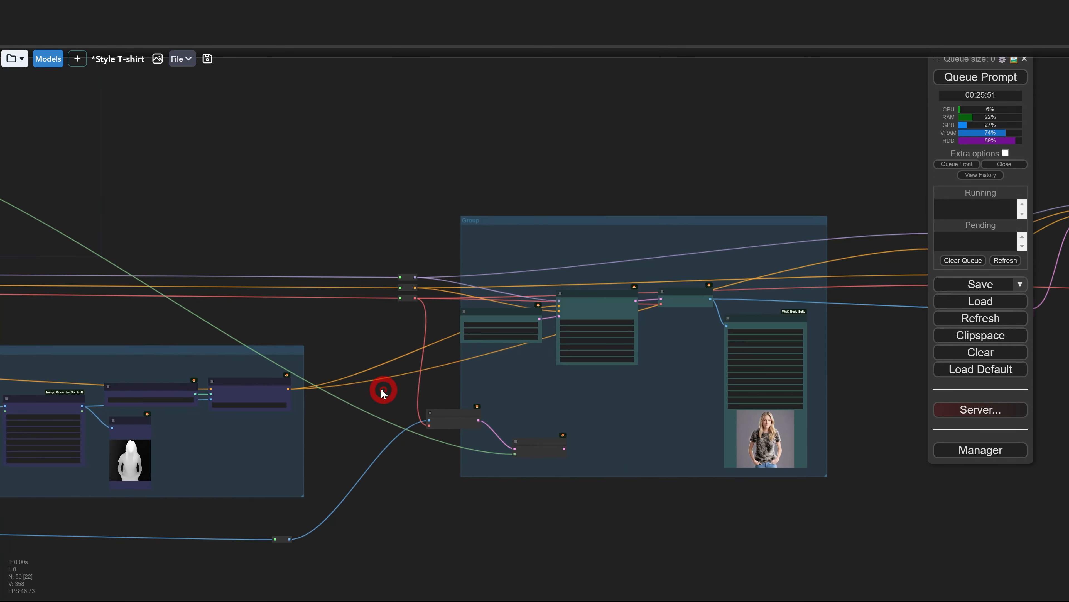
drag(381, 388, 286, 390)
scroll(354, 365, up, 5)
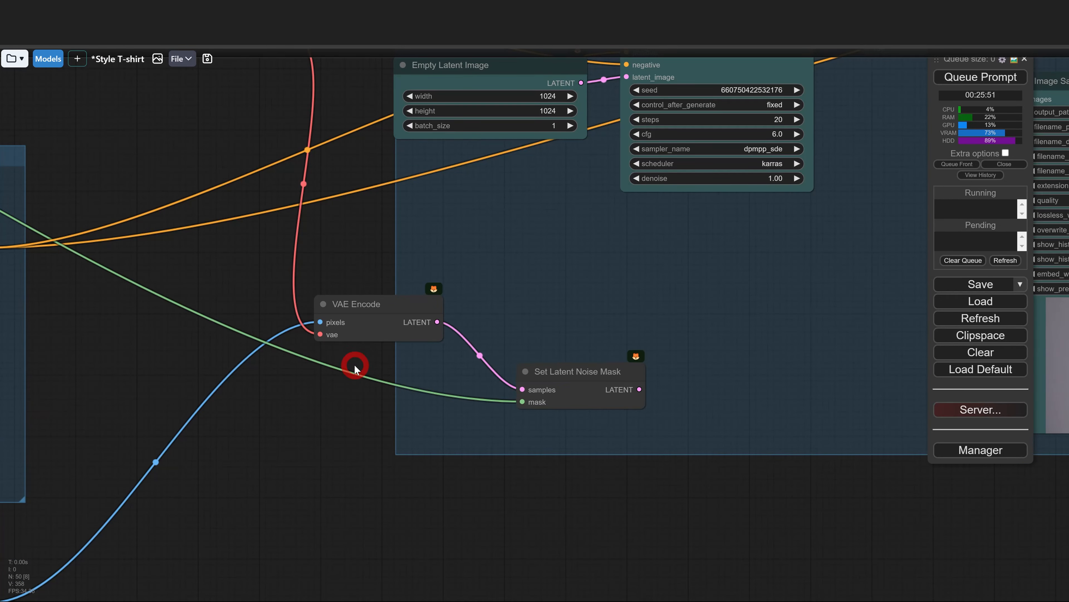
drag(379, 310, 358, 292)
drag(580, 371, 530, 353)
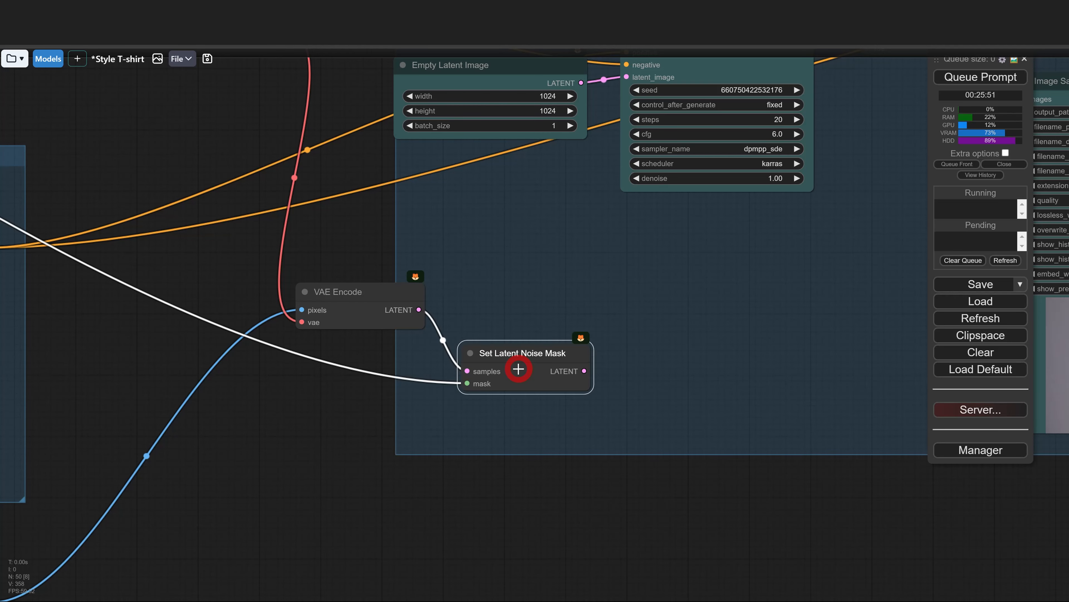
click(384, 296)
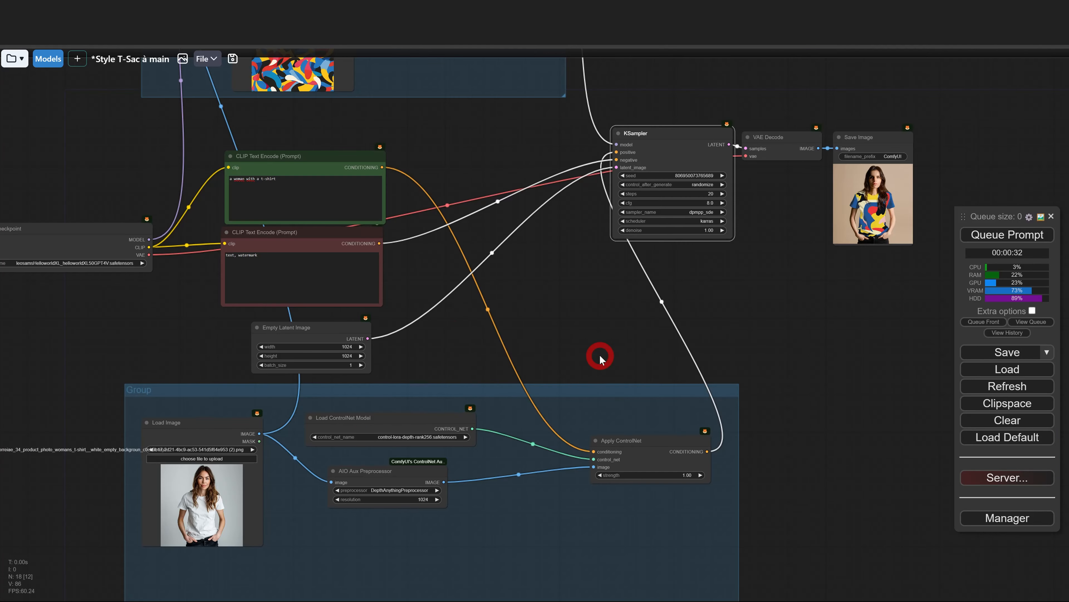
Paste VAE Encode and Set Latent Noise Mask below KSampler in the Style T-Sac à main workflow and align them
drag(600, 358, 569, 381)
key(ctrl+v)
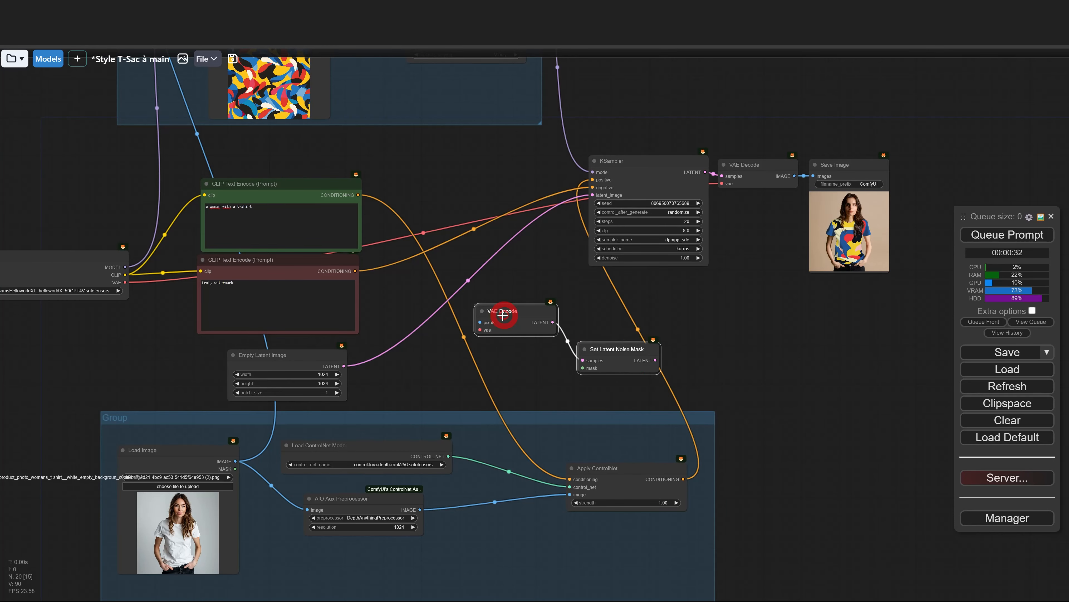
scroll(584, 373, up, 5)
scroll(589, 373, up, 4)
click(591, 343)
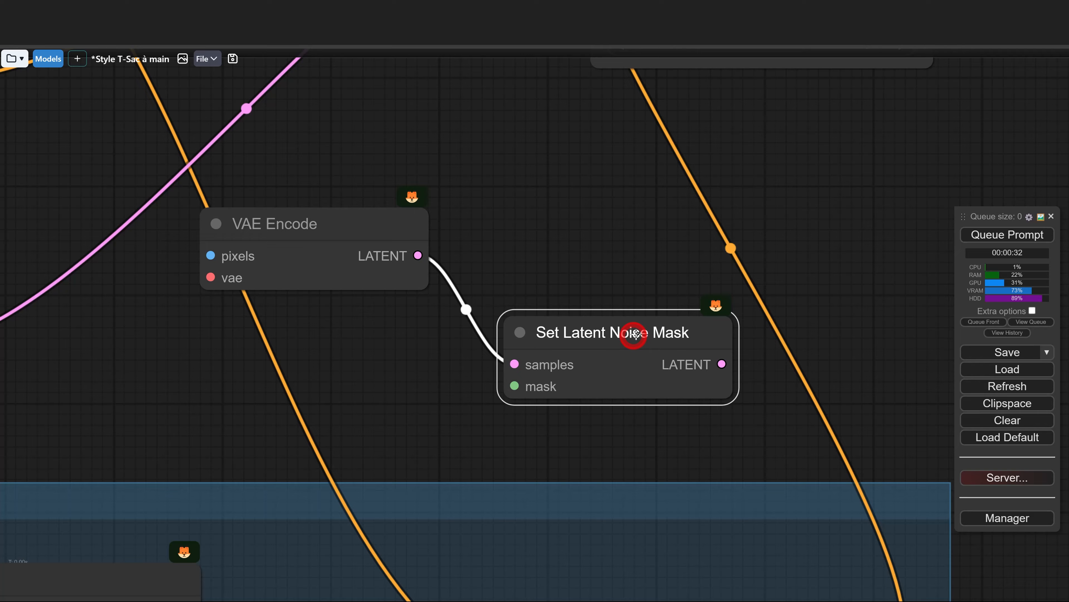
drag(635, 333, 652, 268)
scroll(437, 358, down, 7)
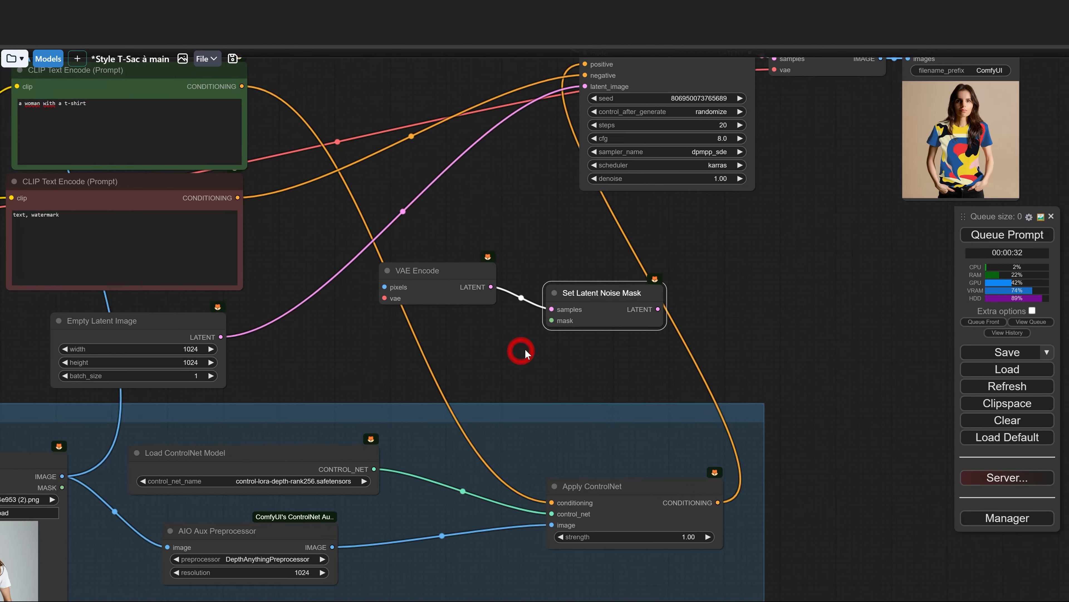
Connect the checkpoint's VAE output and the source photo's IMAGE output to the vae and pixels inputs of VAE Encode
scroll(525, 348, down, 3)
scroll(256, 323, up, 2)
scroll(103, 275, down, 2)
drag(19, 238, 381, 301)
drag(163, 457, 301, 401)
drag(396, 355, 522, 259)
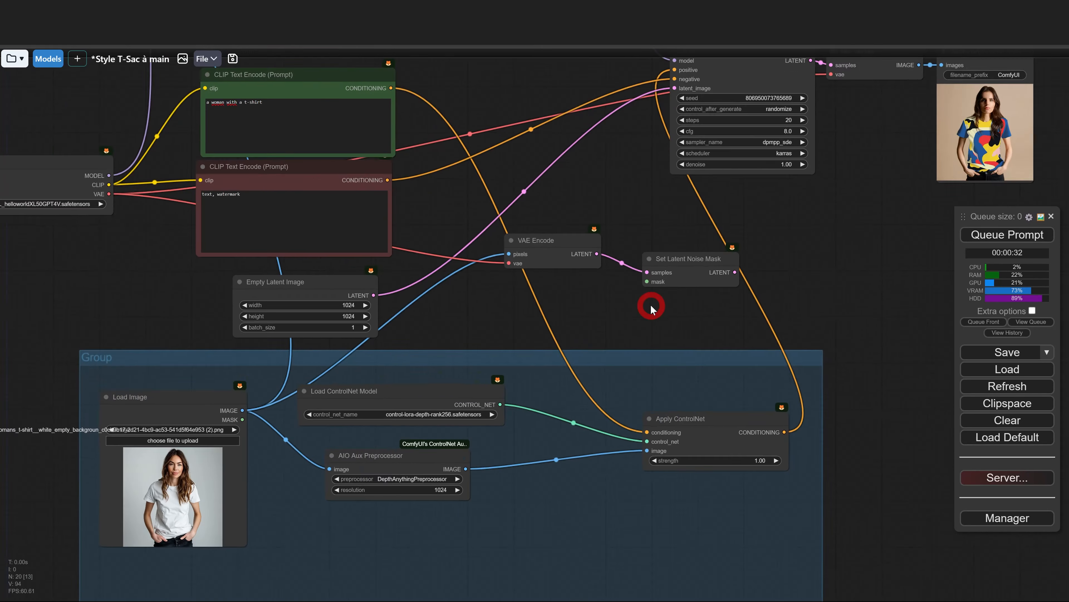
Connect the GroundingDinoSAMSegment MASK to Set Latent Noise Mask, and that node's LATENT output to KSampler's latent_image input
scroll(650, 305, down, 5)
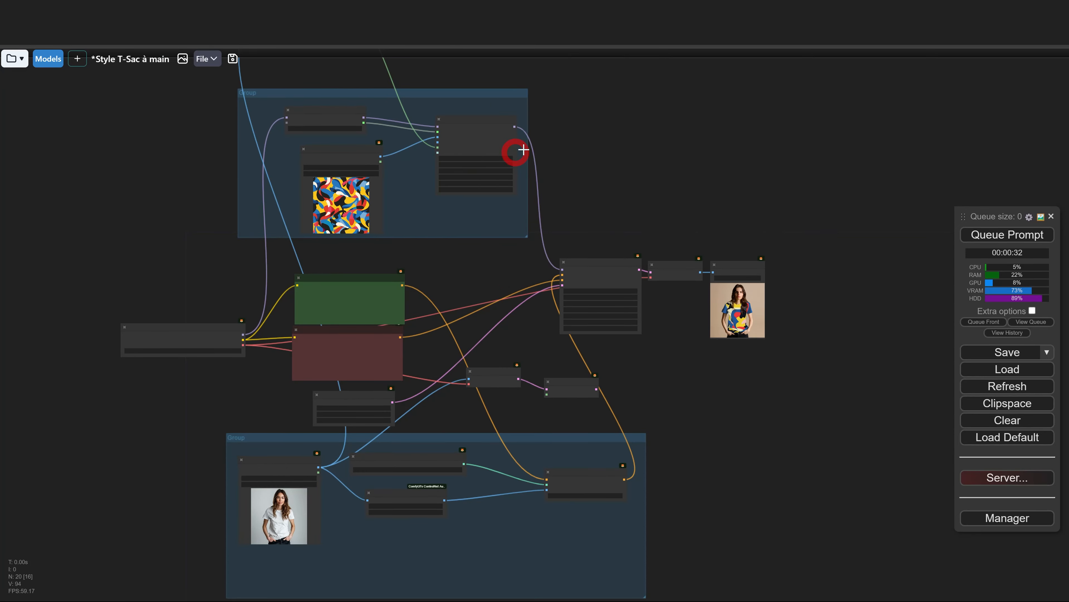
drag(516, 148, 482, 272)
drag(316, 136, 469, 337)
scroll(611, 525, up, 5)
scroll(592, 425, up, 3)
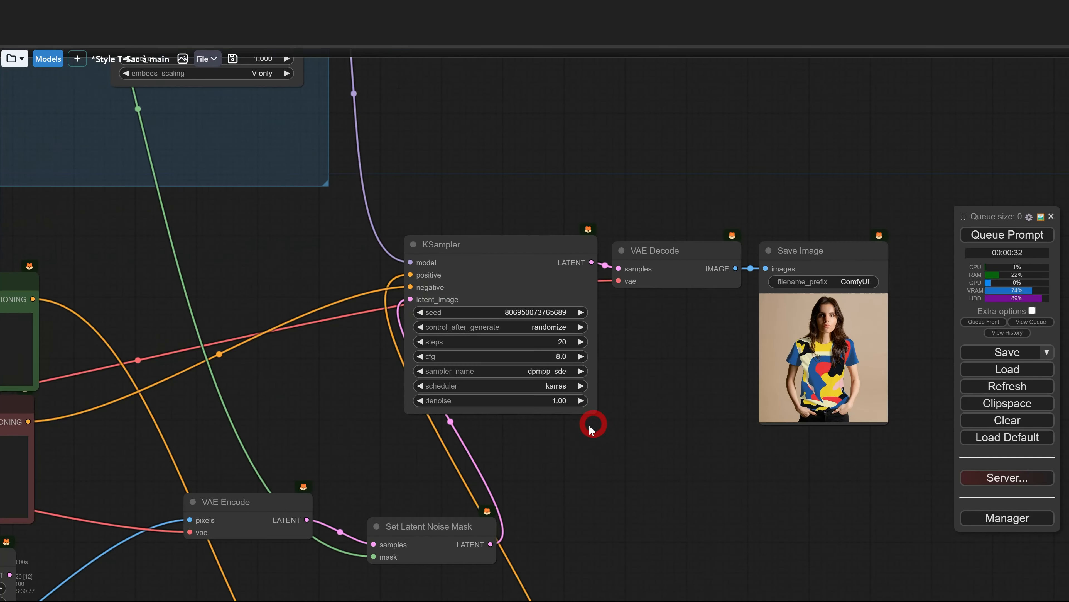
Run the workflow with the latent noise mask and inspect the new image in Save Image
drag(570, 408, 454, 417)
click(968, 234)
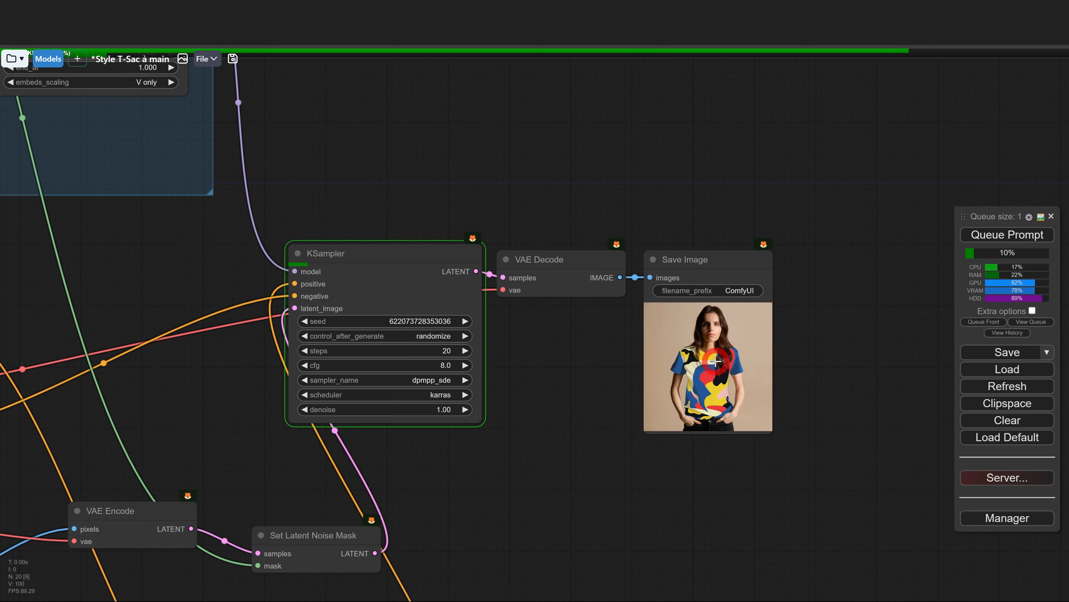
scroll(720, 359, up, 8)
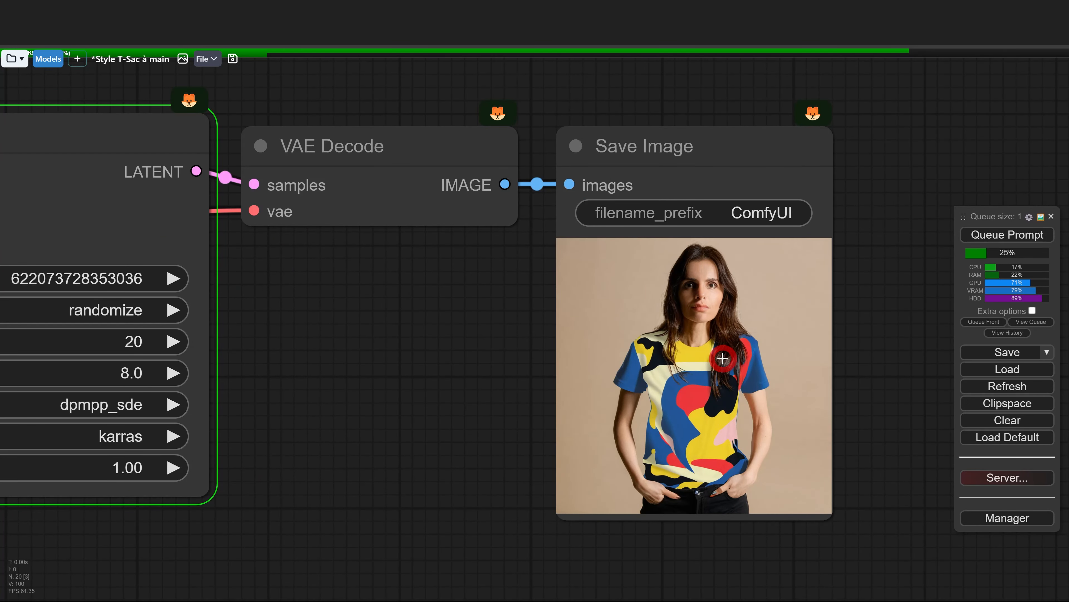
scroll(721, 346, up, 4)
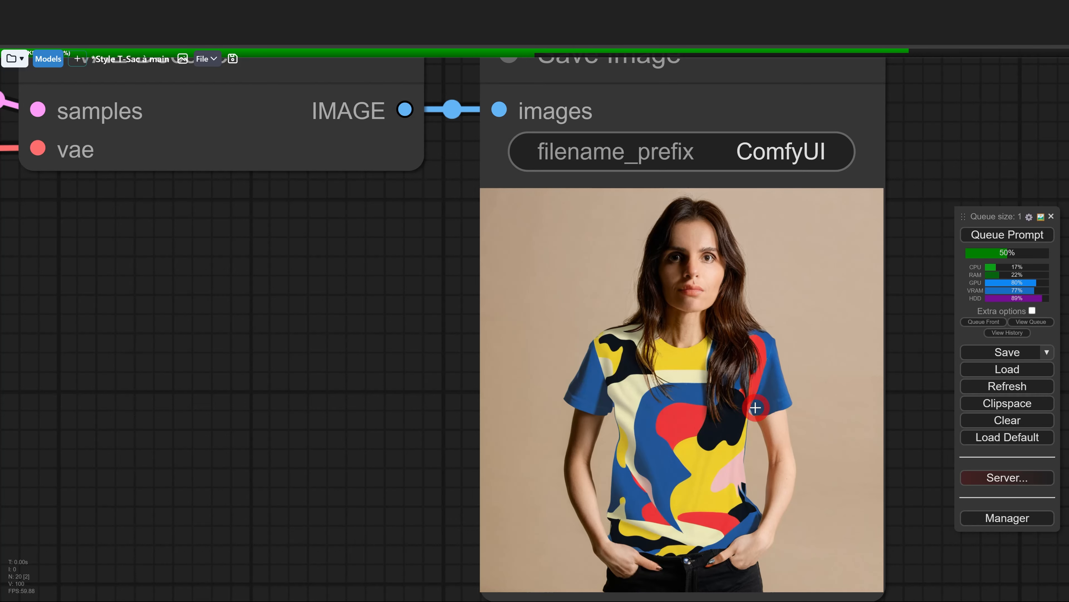
scroll(755, 407, up, 4)
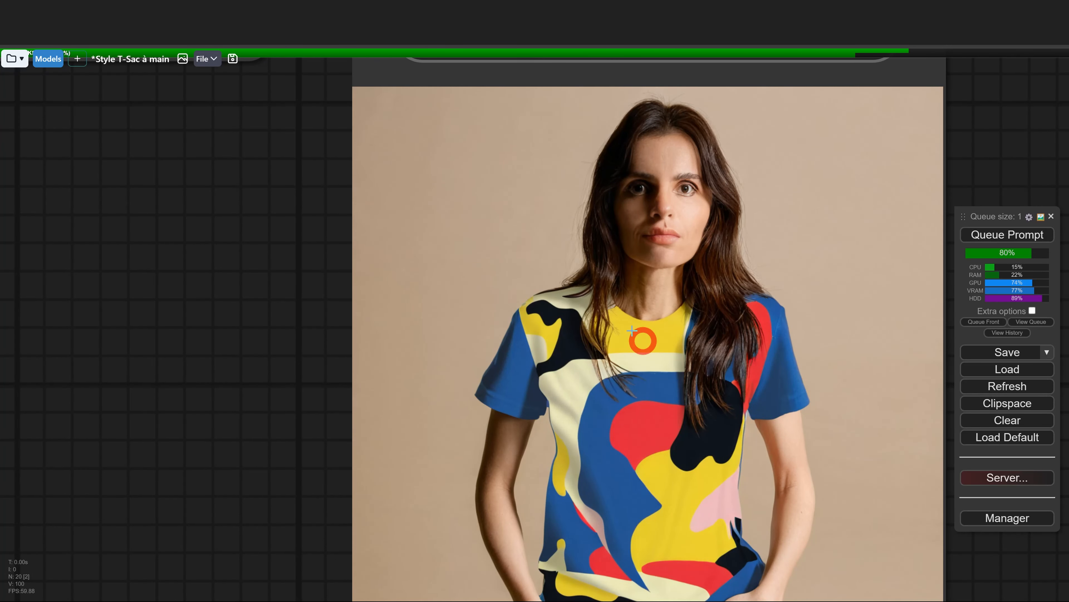
scroll(736, 368, down, 4)
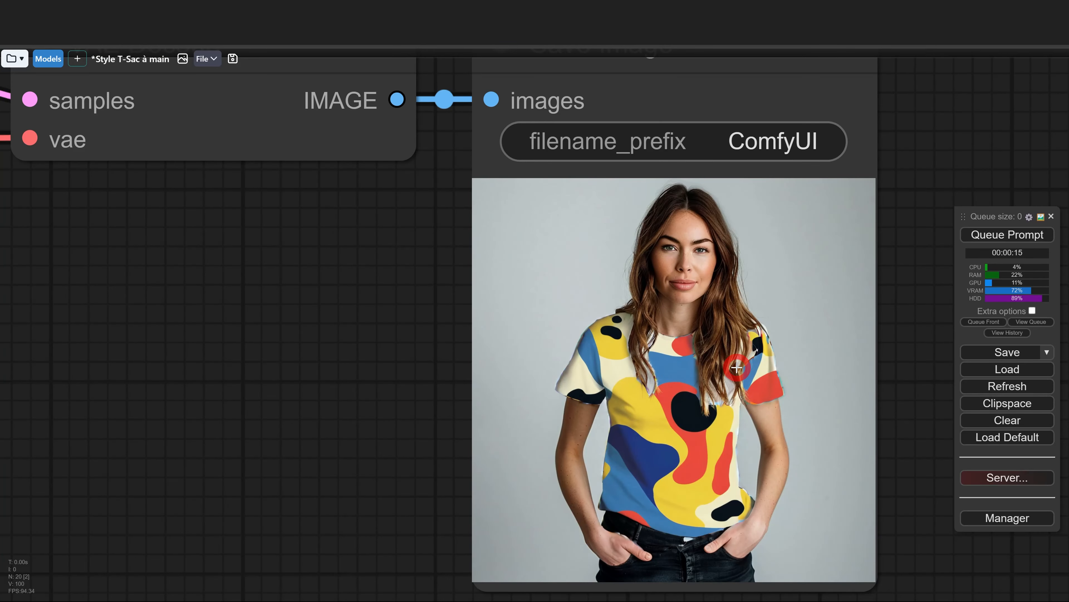
scroll(738, 370, up, 5)
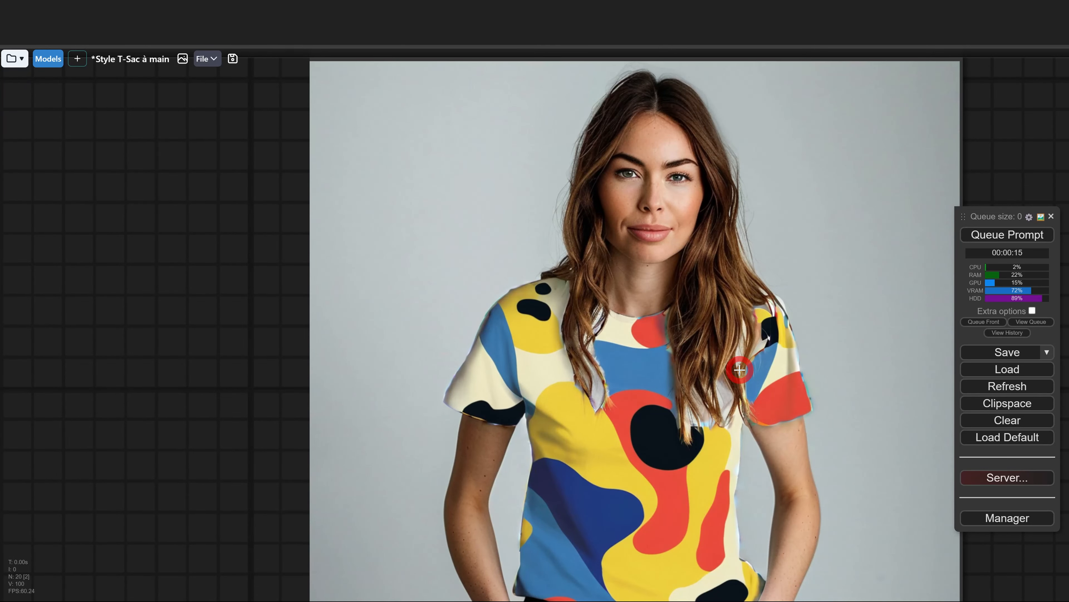
scroll(740, 369, down, 11)
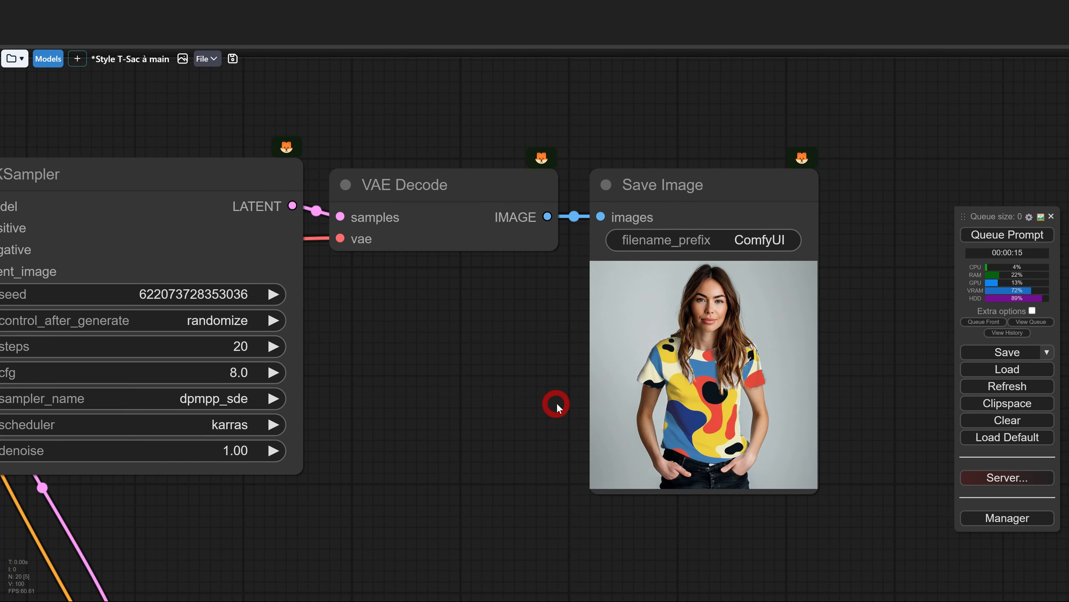
Move the source photo's Load Image node out of the ControlNet group, beside the Save Image node
scroll(556, 402, down, 10)
drag(272, 399, 619, 213)
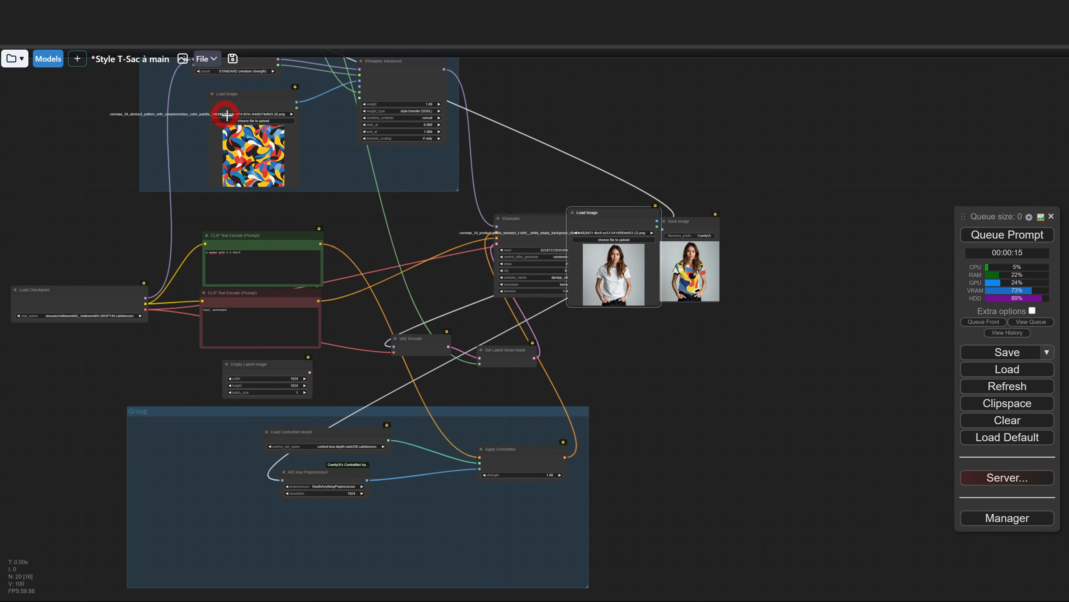
Move the style pattern's Load Image node beside Save Image and compare the source photo, result and pattern
drag(274, 91, 787, 209)
scroll(779, 213, up, 15)
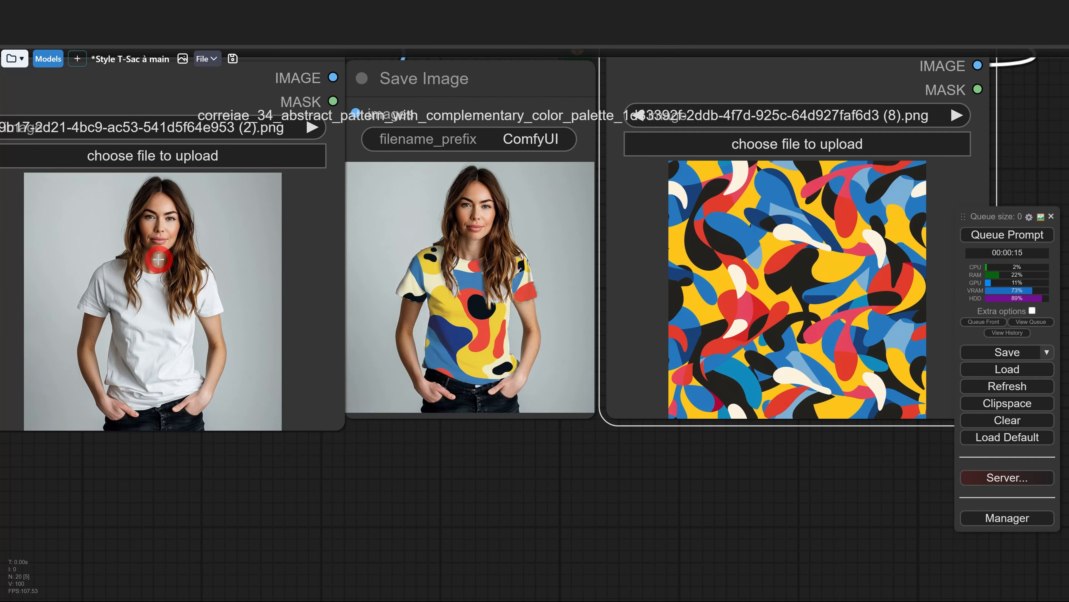
scroll(476, 312, down, 3)
drag(403, 441, 449, 470)
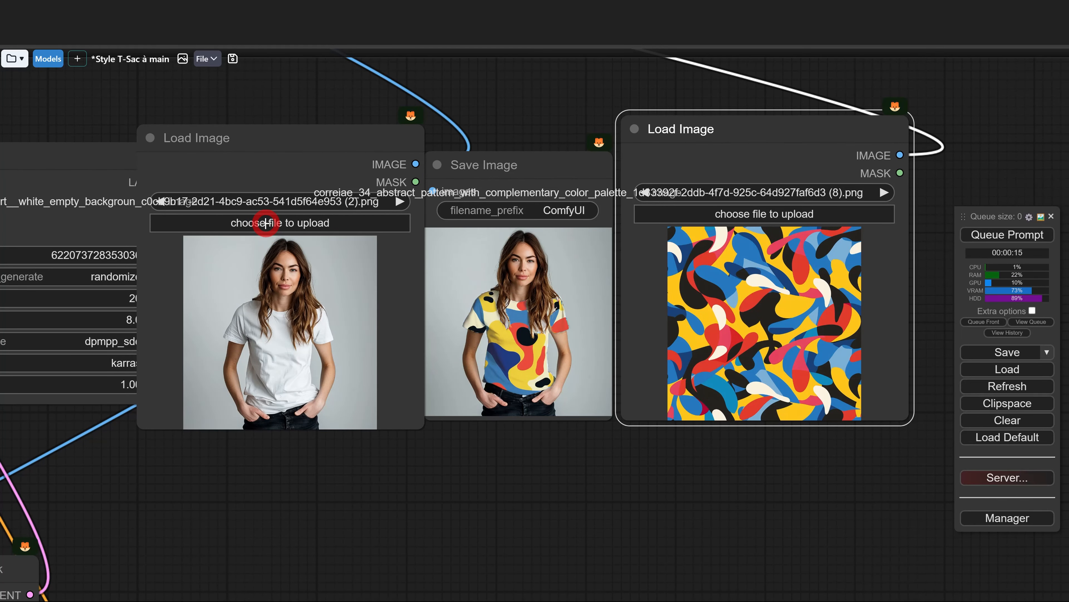
Load the photo of the curly-haired woman in a white t-shirt as the source image, separate its node from Save Image, and run the workflow
click(387, 205)
drag(354, 142, 328, 142)
click(981, 233)
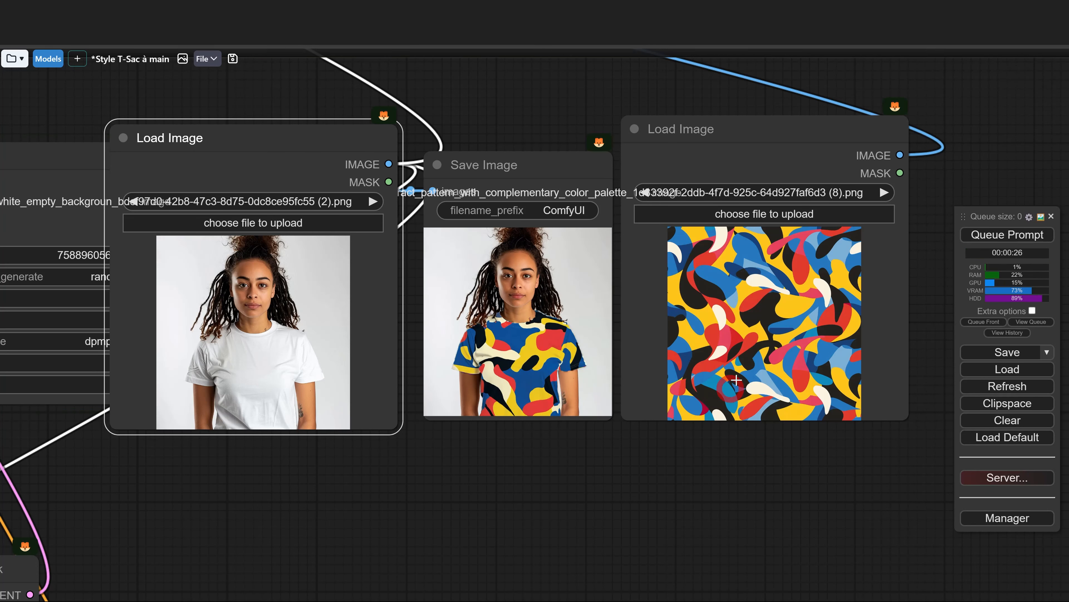
Load the dark blue Margueritte and lilac floral pattern as the style image and run the workflow
click(751, 213)
scroll(362, 165, down, 3)
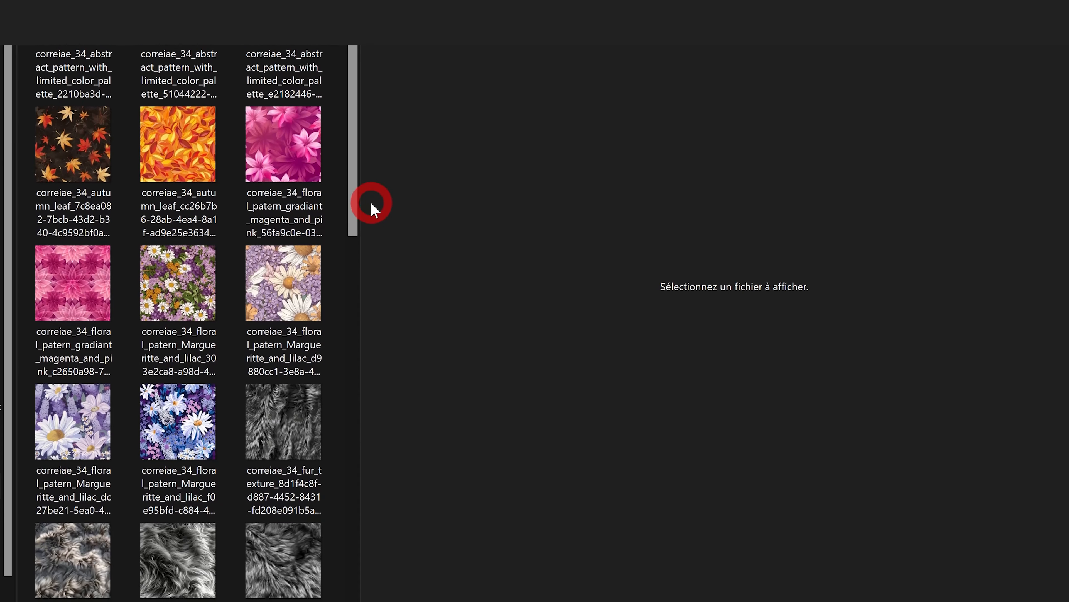
click(182, 371)
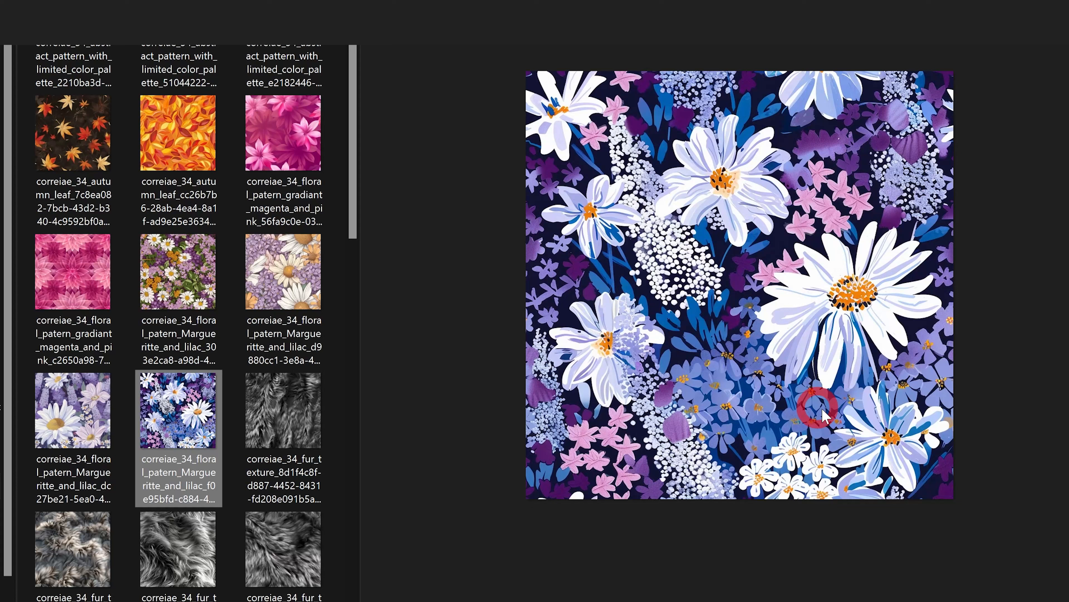
click(998, 234)
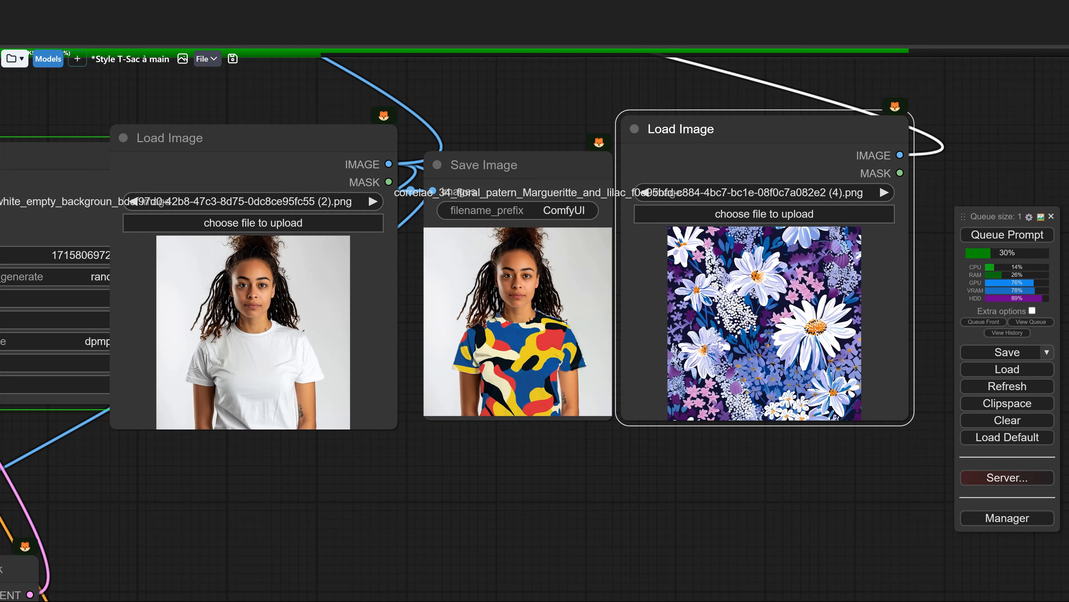
Examine the floral t-shirt result in Save Image up close, checking the pattern coverage and the edges against the source photo and pattern
scroll(522, 392, up, 10)
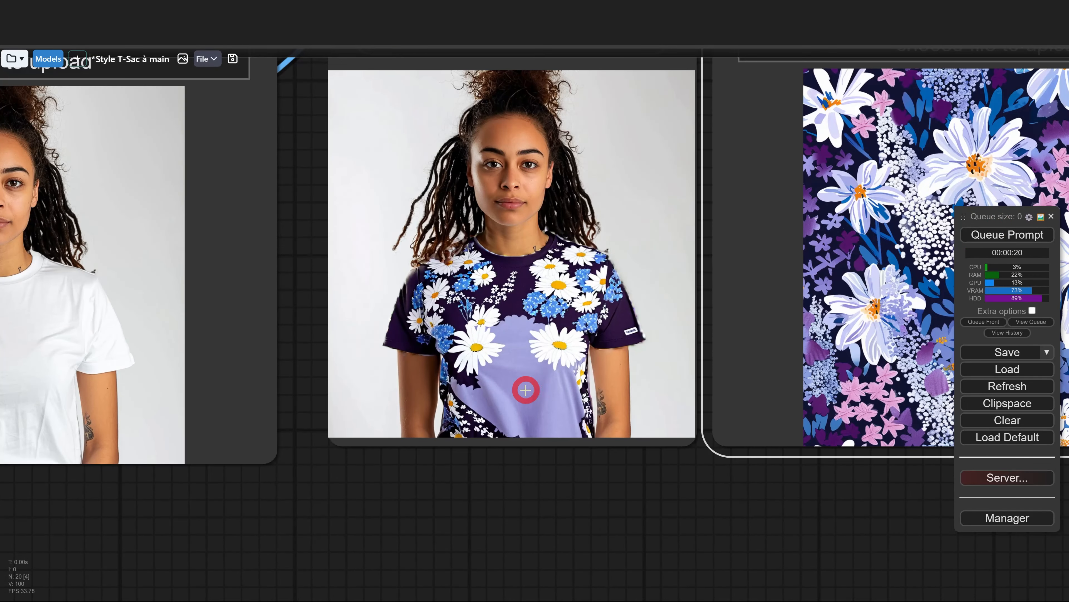
scroll(537, 384, down, 8)
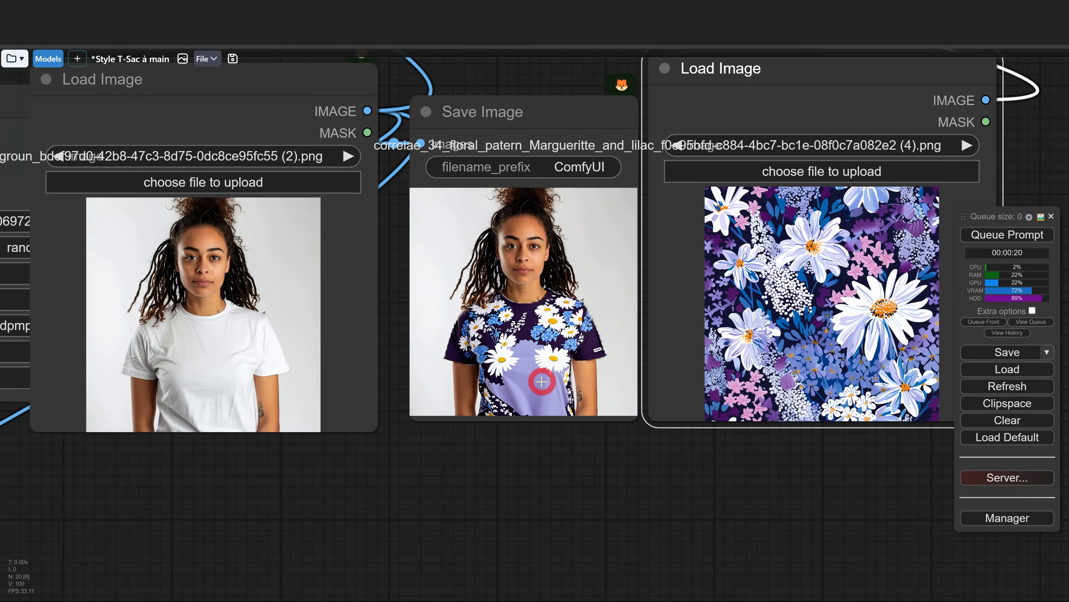
scroll(545, 378, up, 7)
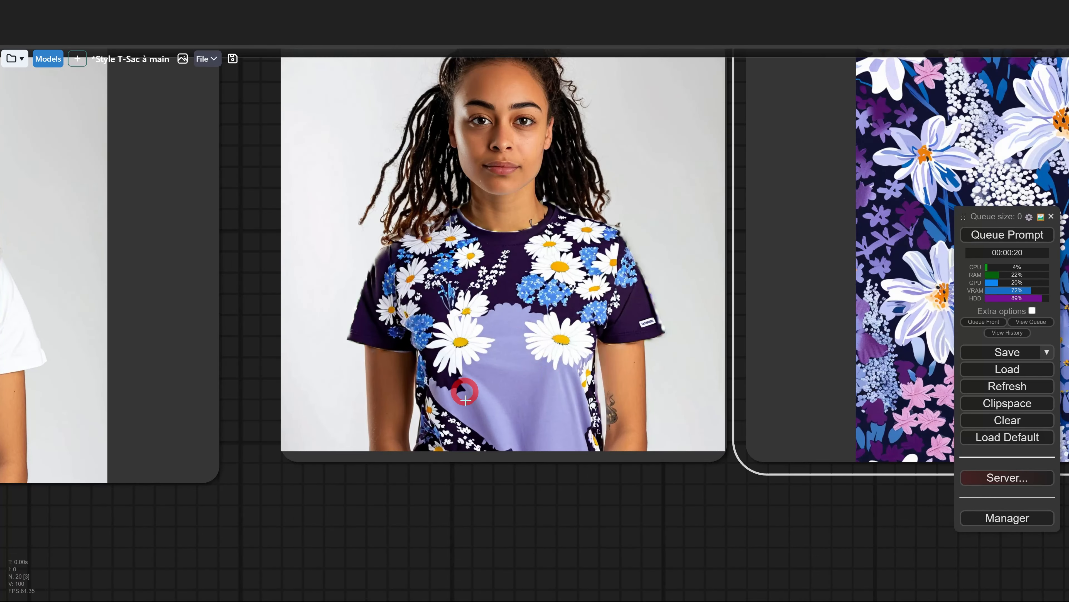
scroll(547, 379, down, 2)
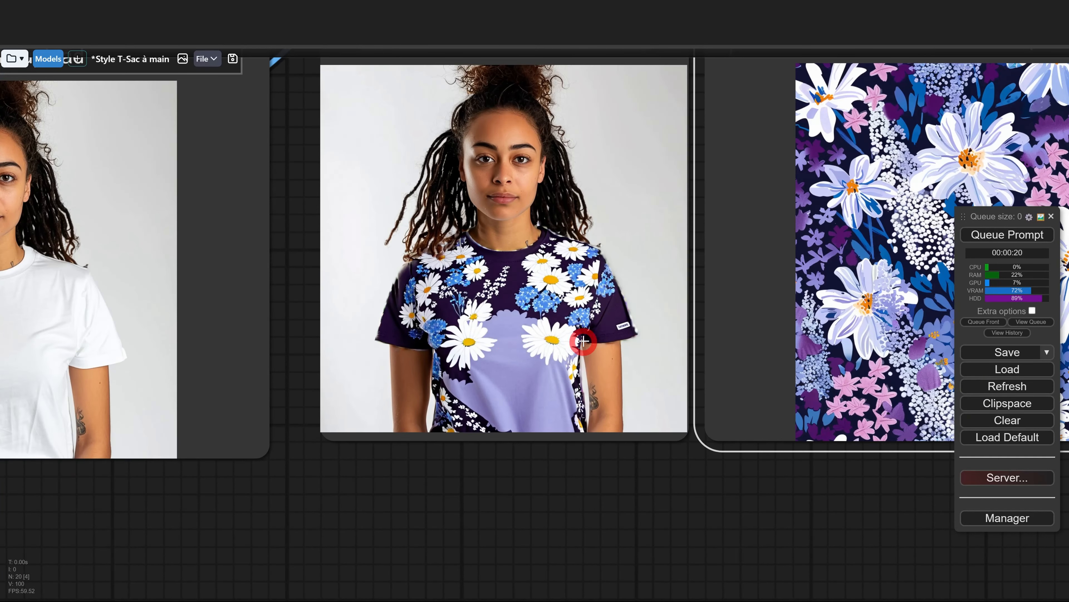
scroll(627, 324, up, 10)
scroll(505, 386, down, 12)
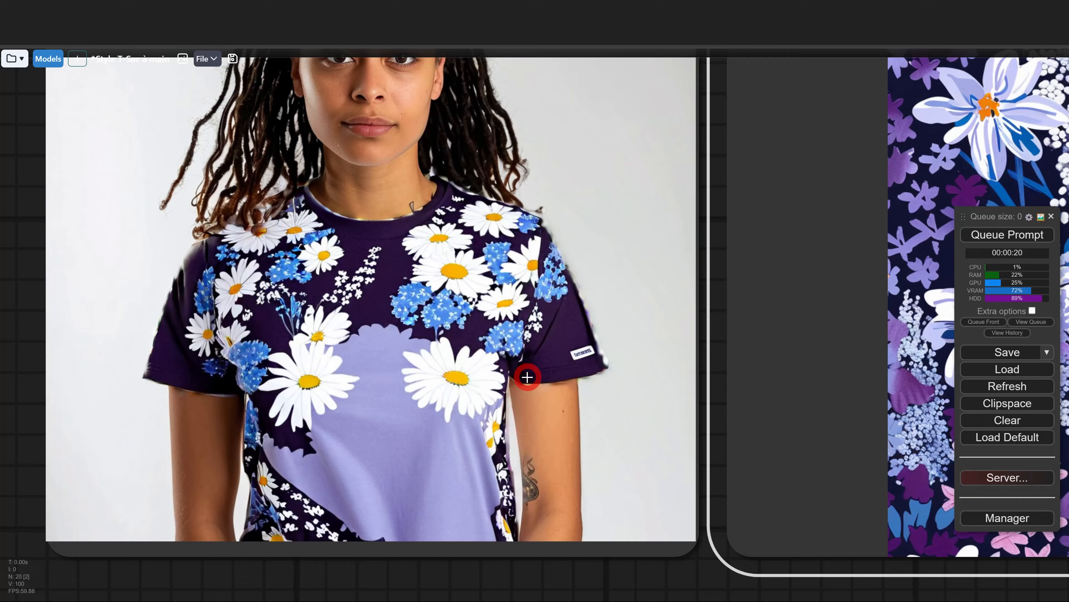
scroll(412, 365, down, 3)
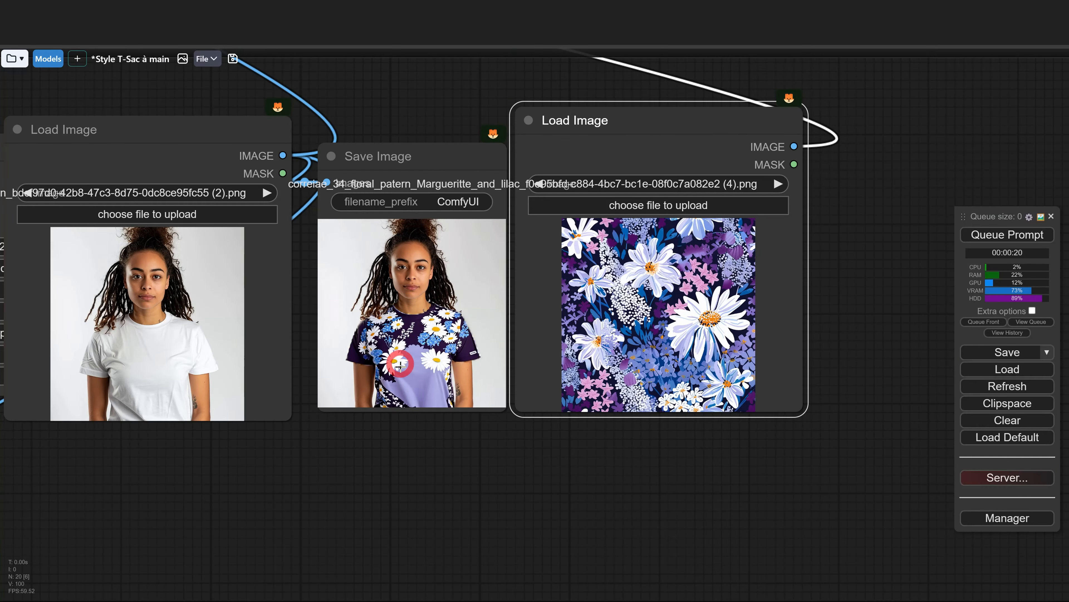
scroll(419, 366, down, 9)
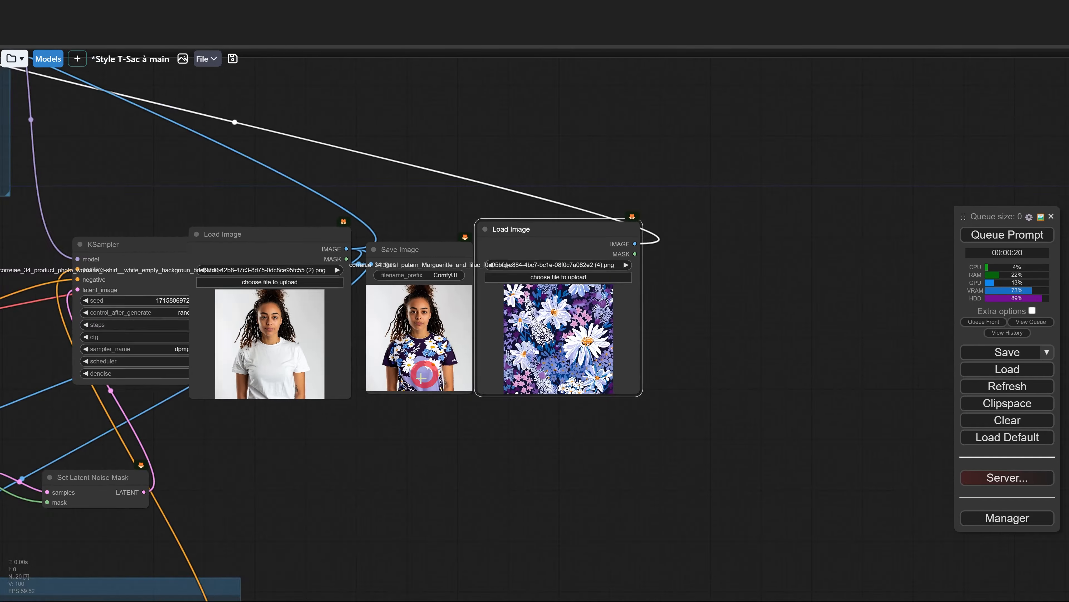
Connect Empty Latent Image's LATENT output to KSampler's latent_image input in place of Set Latent Noise Mask, and run the workflow
drag(623, 206, 103, 420)
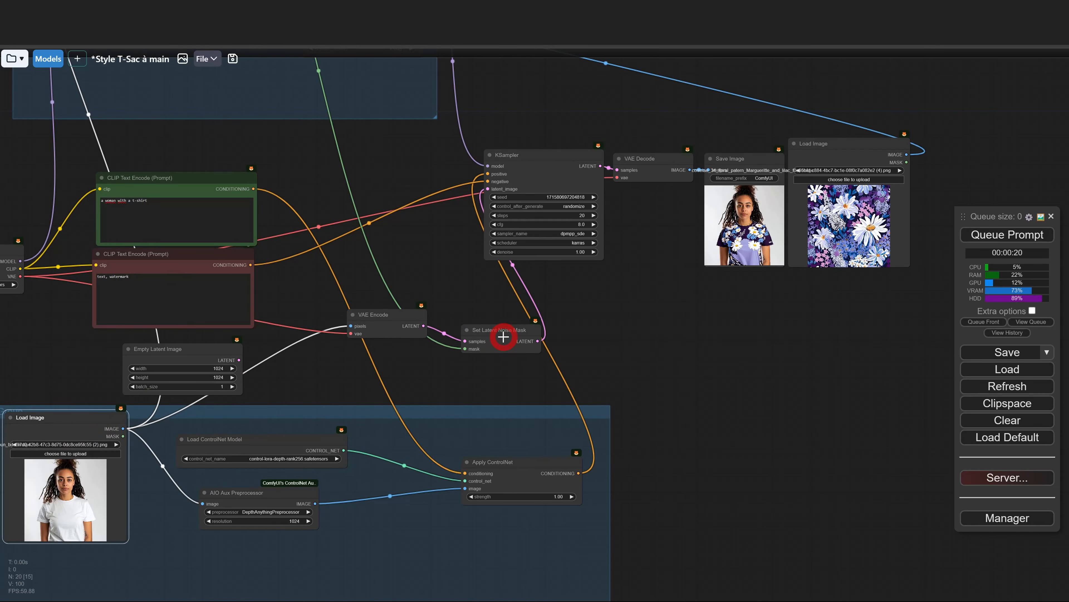
drag(501, 335, 498, 324)
drag(393, 322, 389, 329)
drag(331, 407, 362, 371)
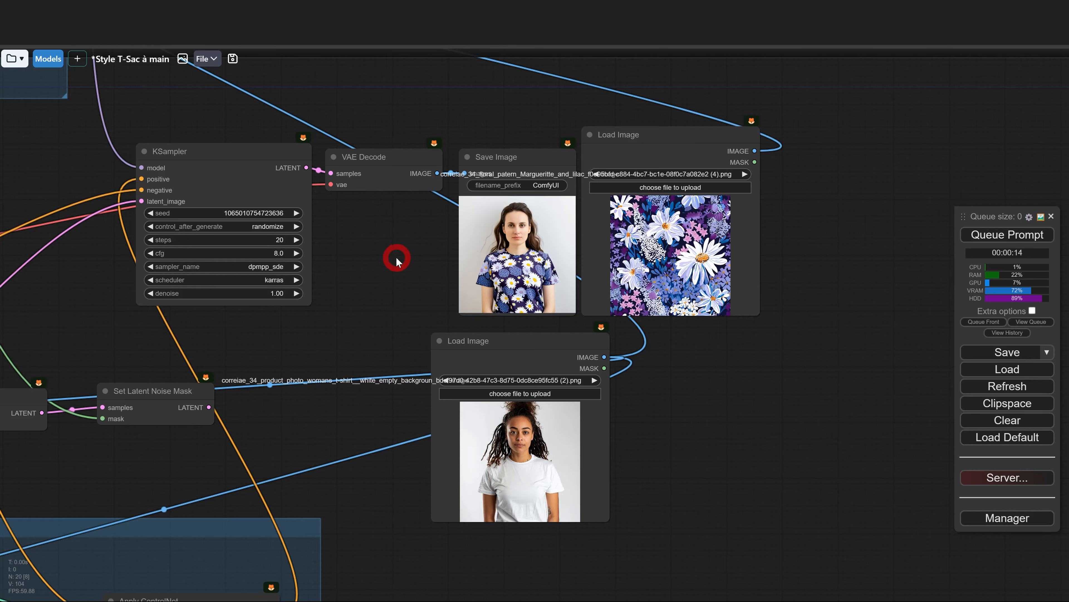
Place the source photo's Load Image node directly beneath Save Image and compare the new result with the source photo and floral pattern
scroll(396, 256, up, 8)
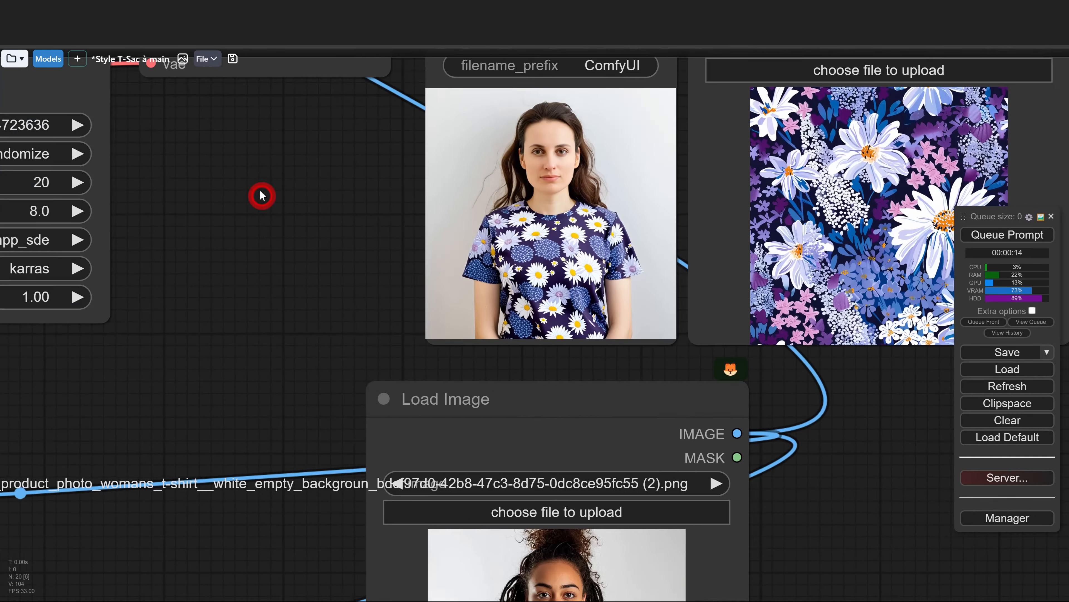
drag(261, 194, 182, 162)
drag(505, 355, 492, 330)
scroll(745, 431, down, 7)
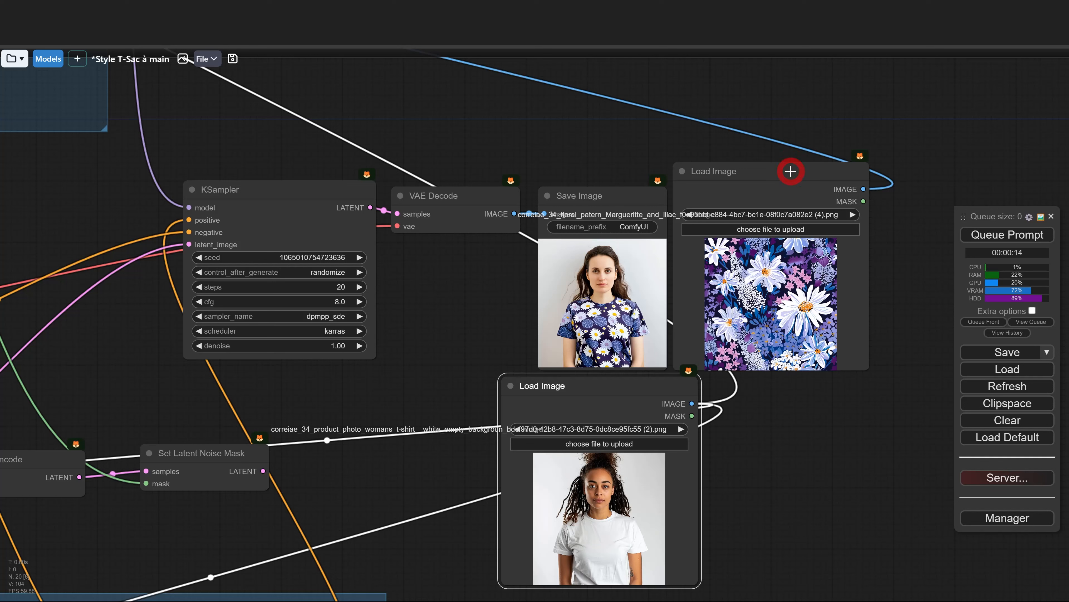
mouse_move(654, 383)
mouse_down()
mouse_move(625, 391)
mouse_move(642, 390)
mouse_up()
scroll(788, 396, down, 1)
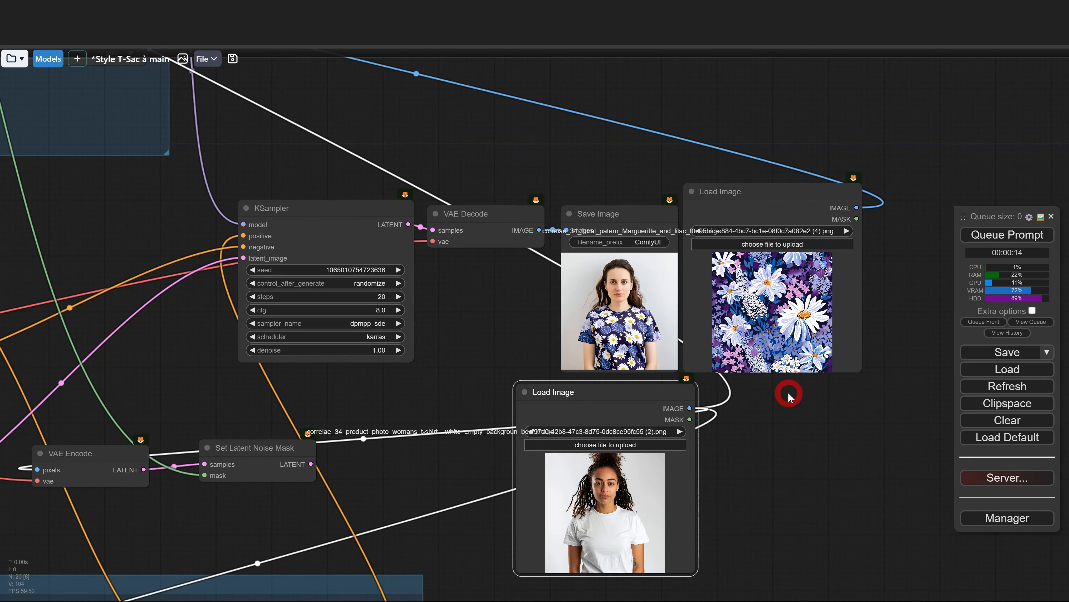
scroll(486, 301, down, 7)
drag(439, 218, 514, 232)
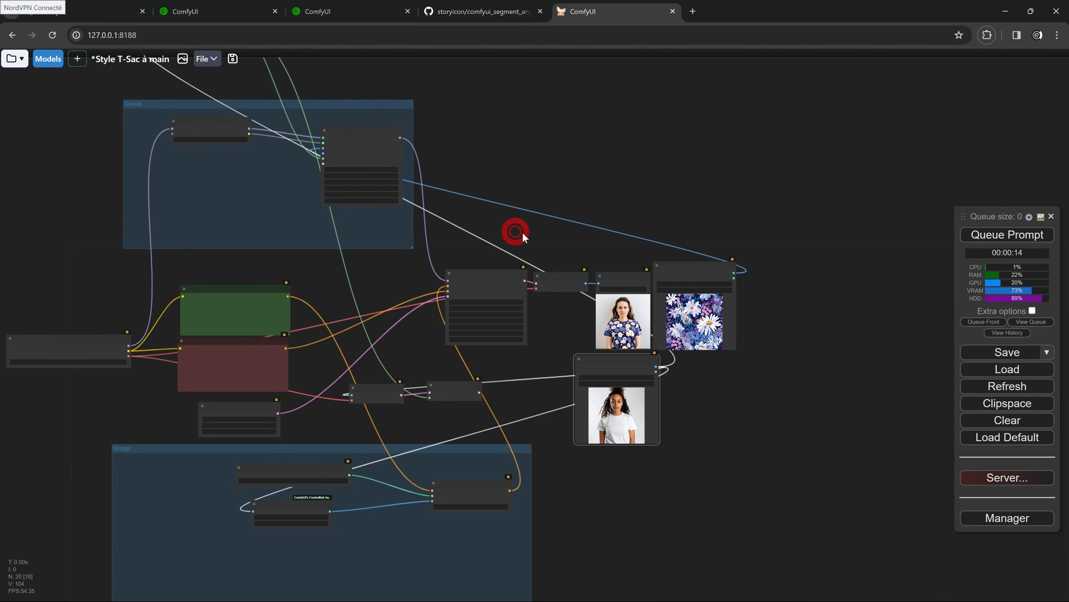